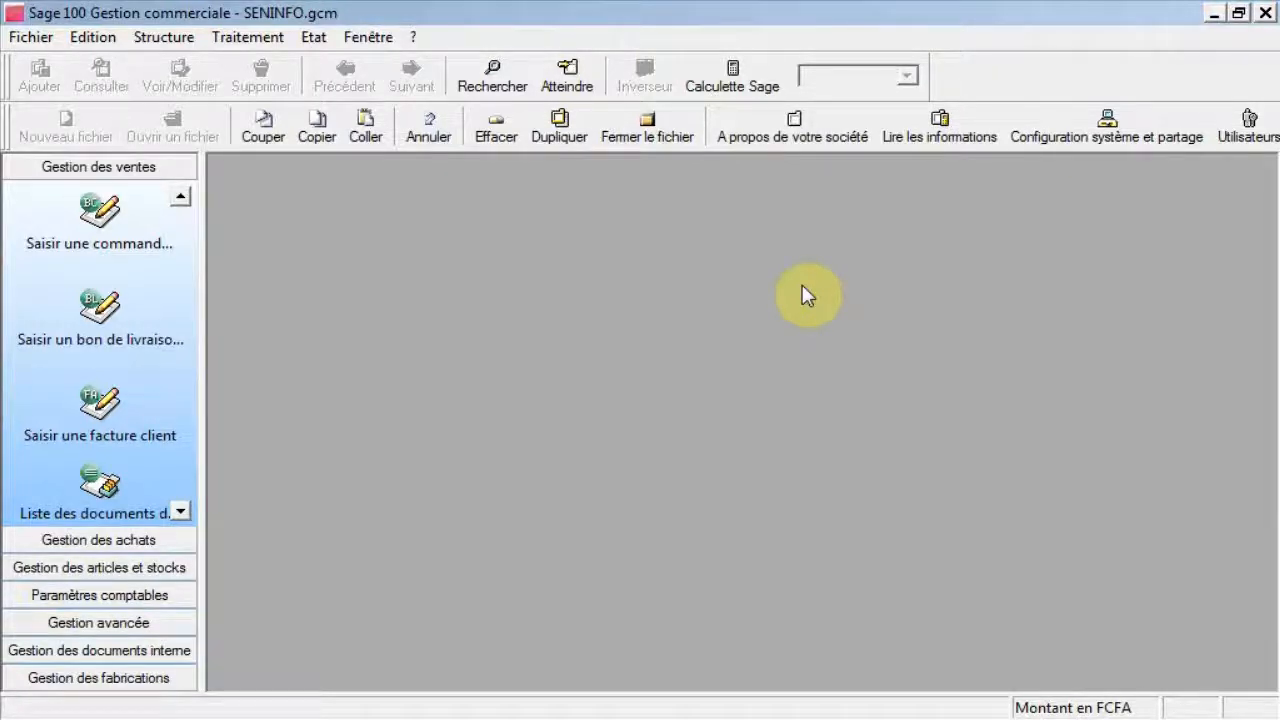
Open the company properties' price category options and add a category named Grossistes.
left_click(779, 122)
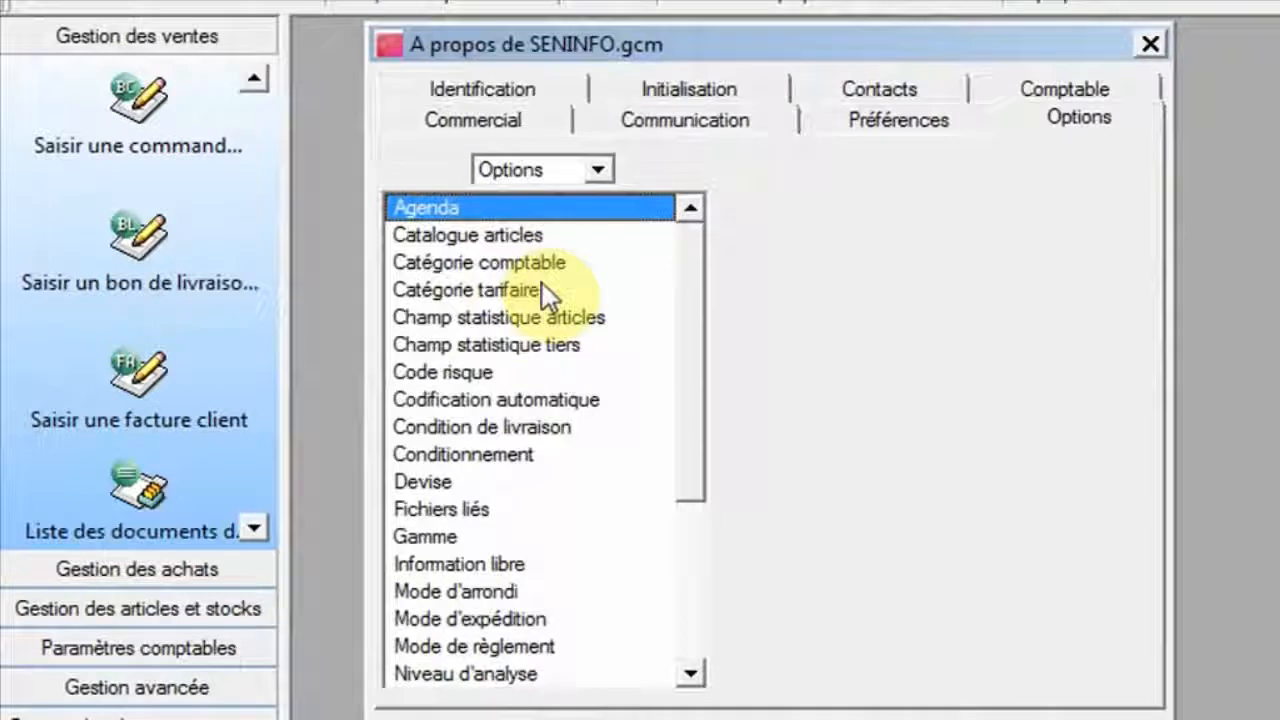
left_click(540, 289)
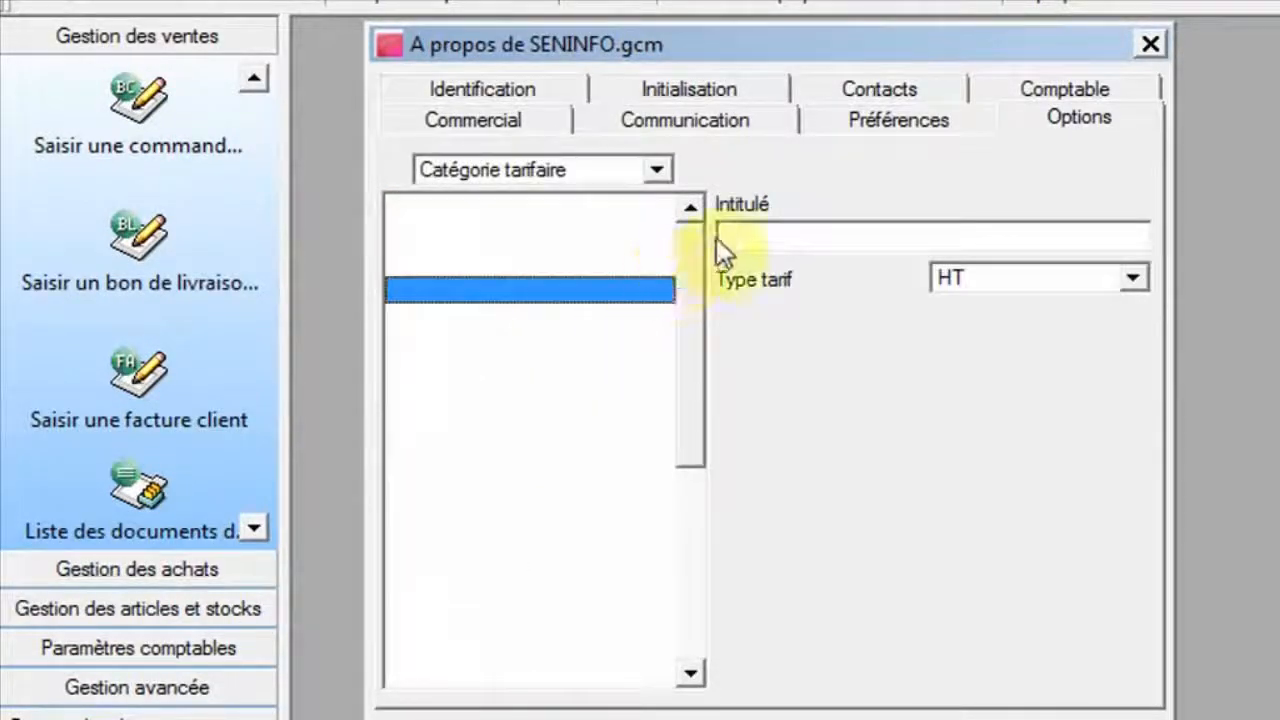
left_click(735, 232)
left_click(634, 216)
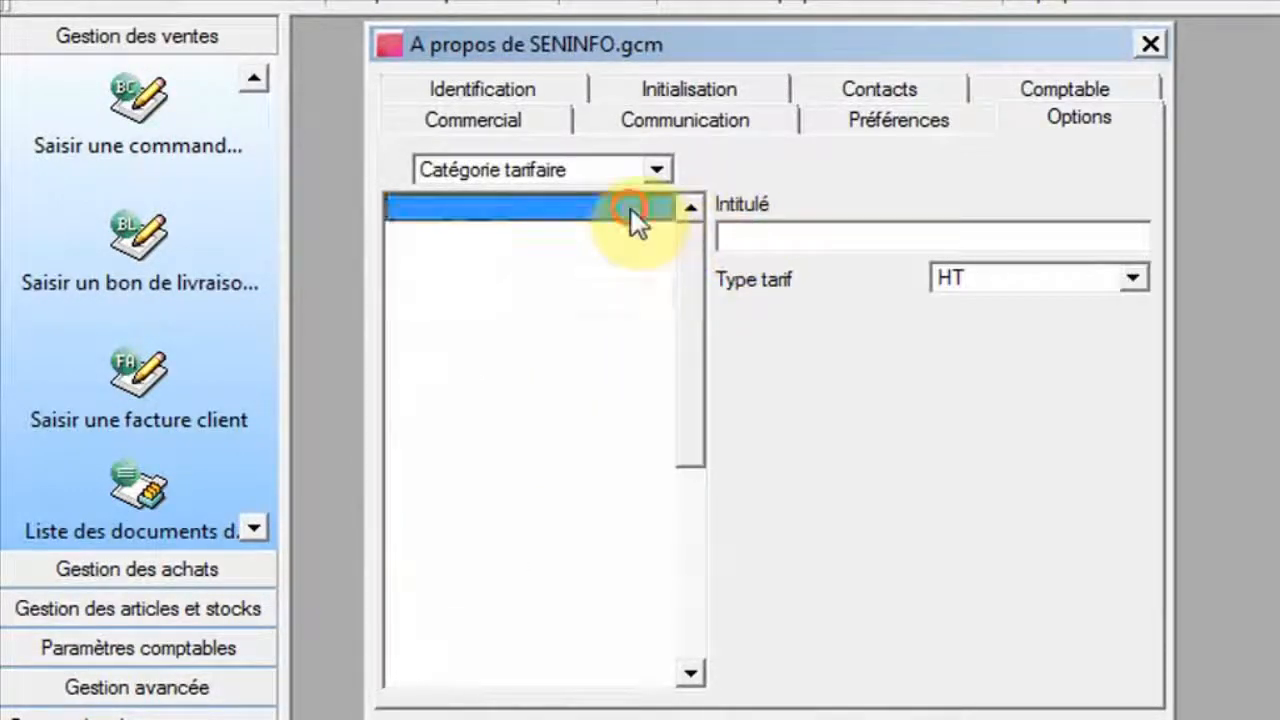
left_click(755, 242)
type("G")
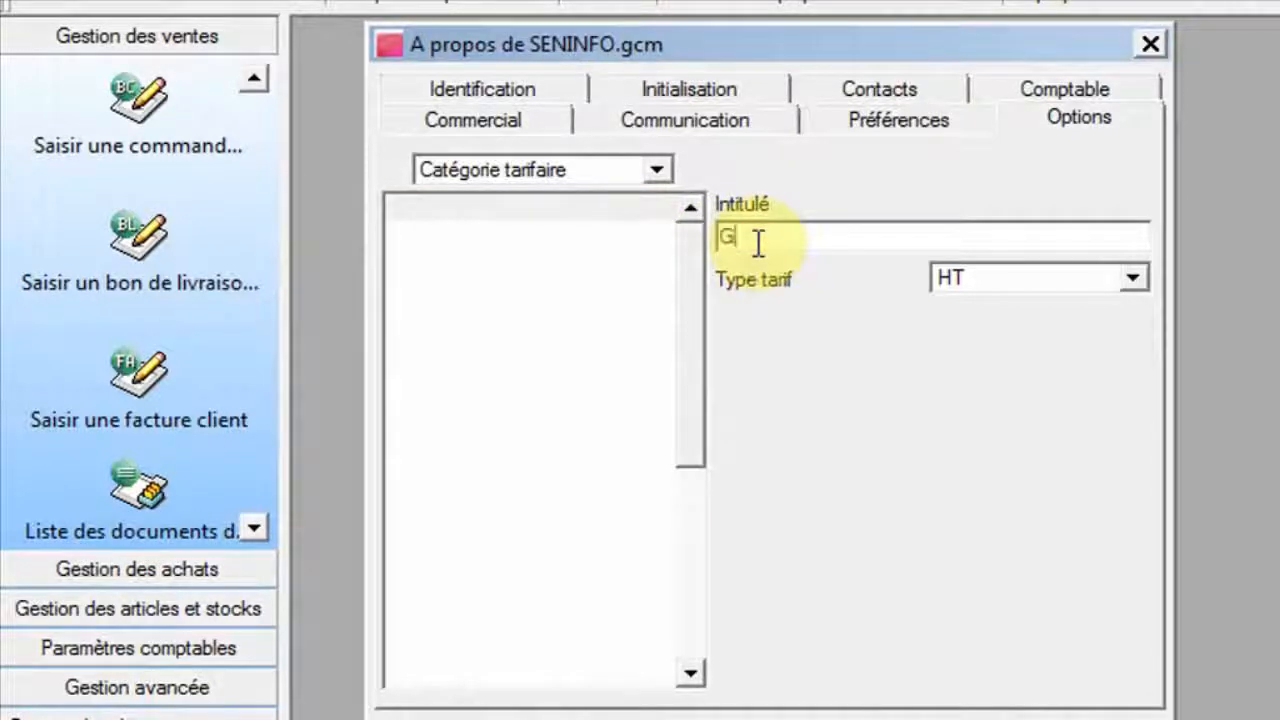
type("ross")
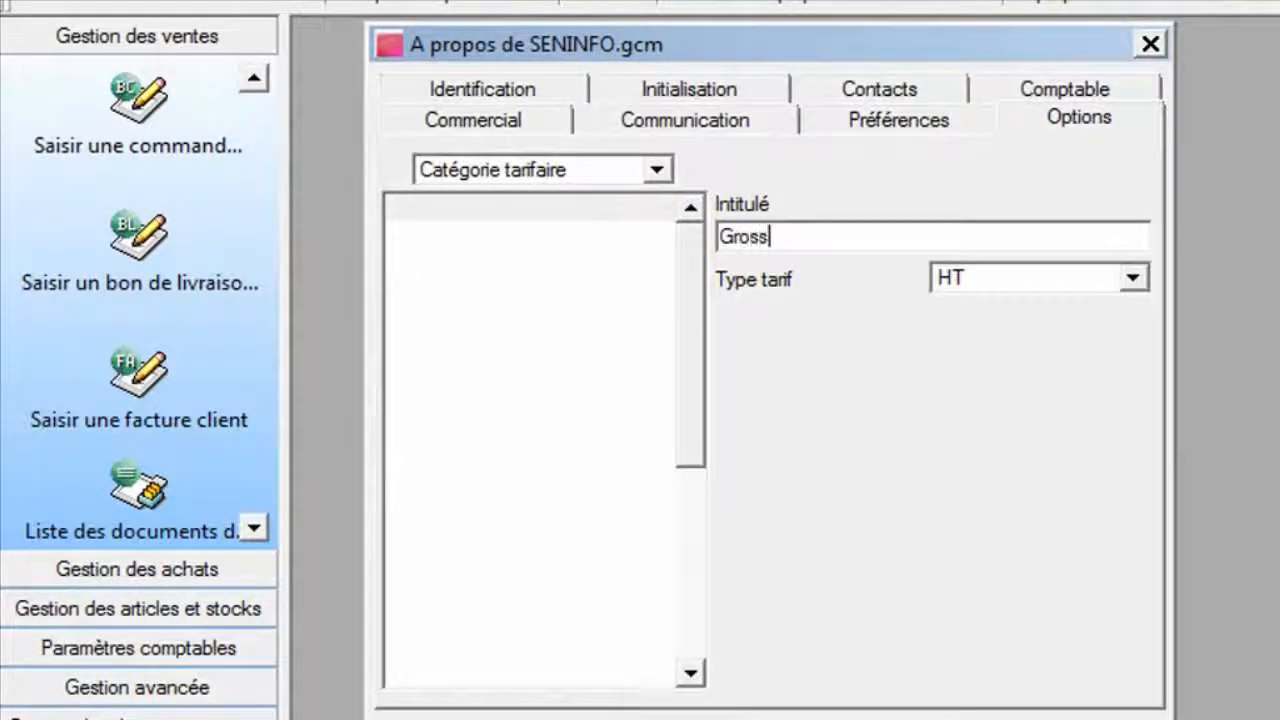
type("istes")
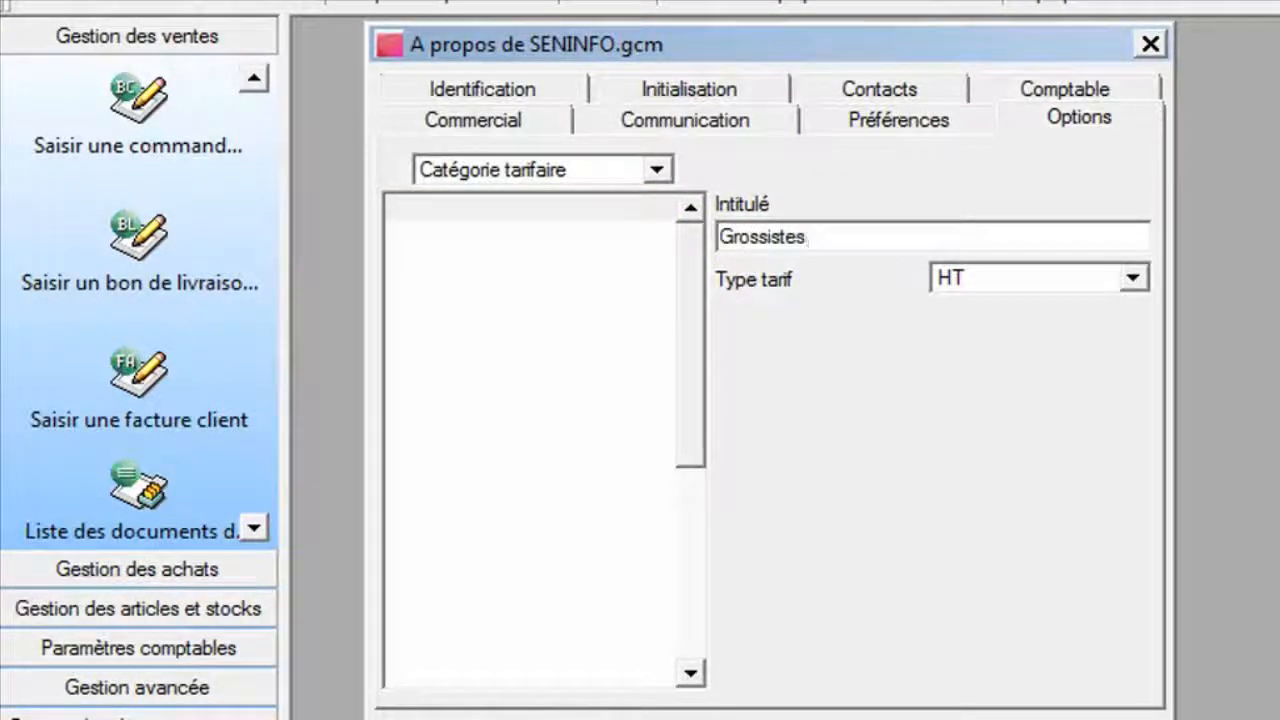
key("Return")
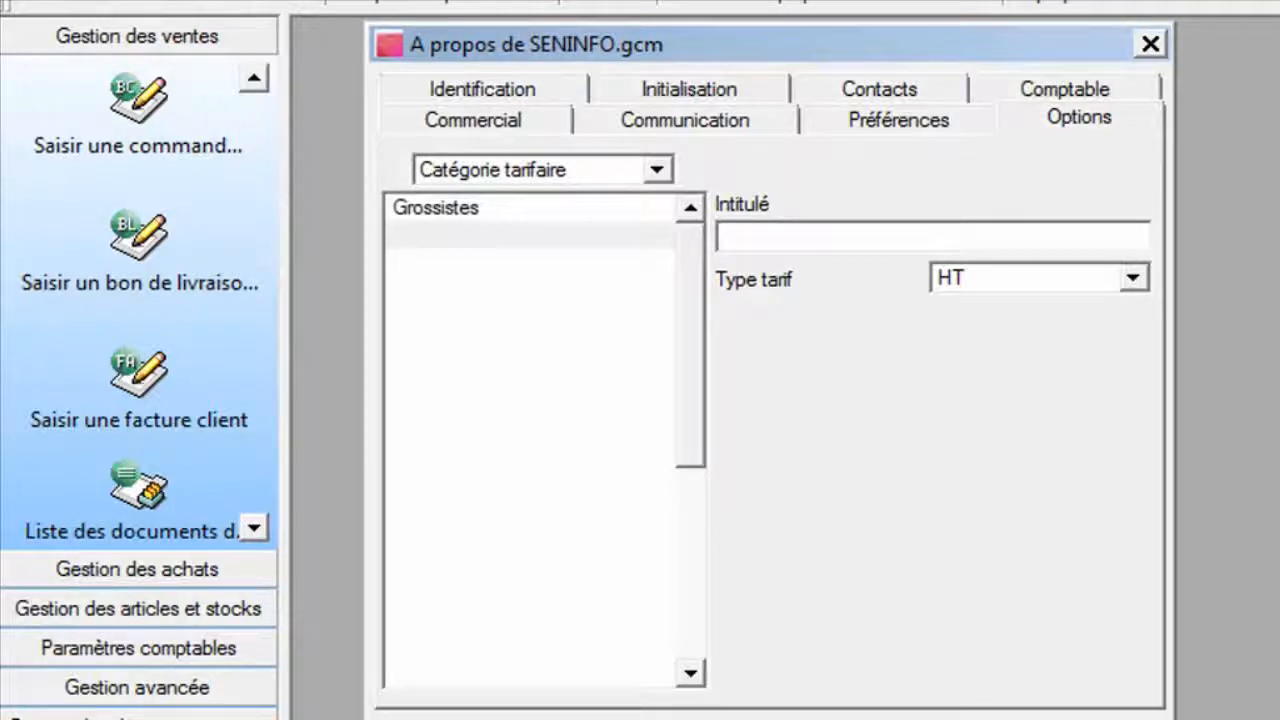
Add a second price category named Détaillants and close the company properties.
type("Déo")
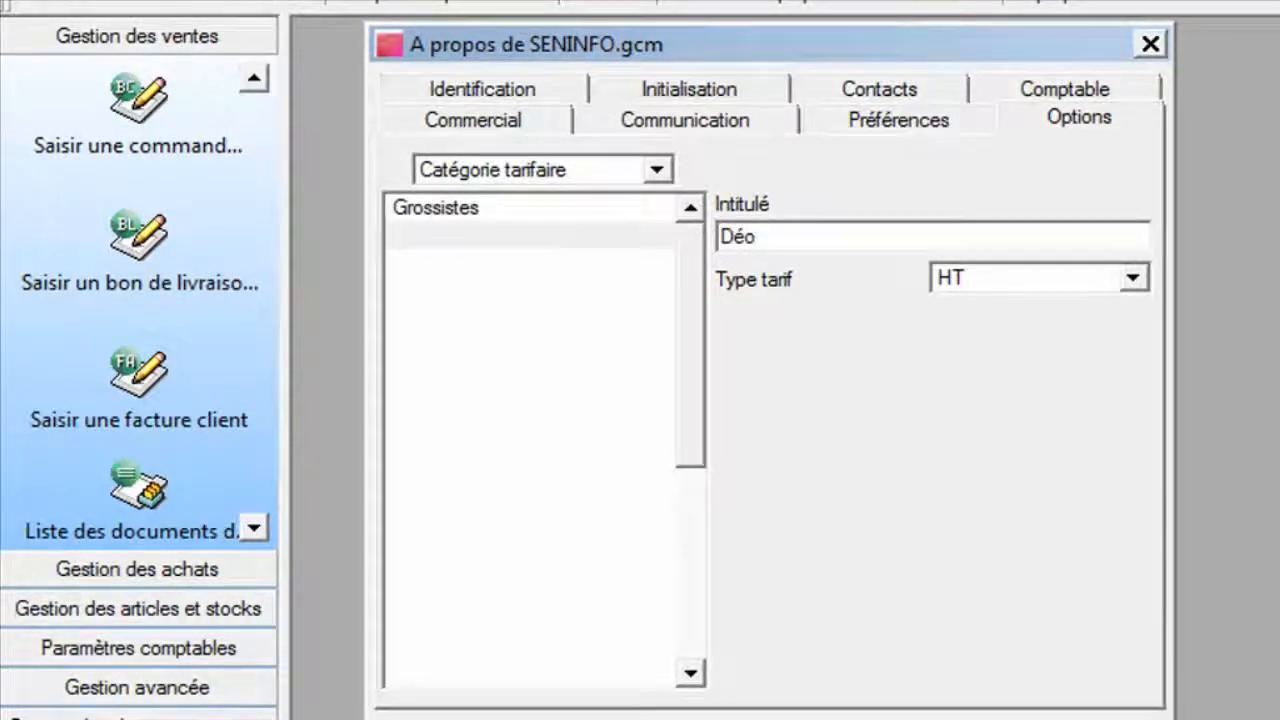
key("BackSpace")
type("taillants")
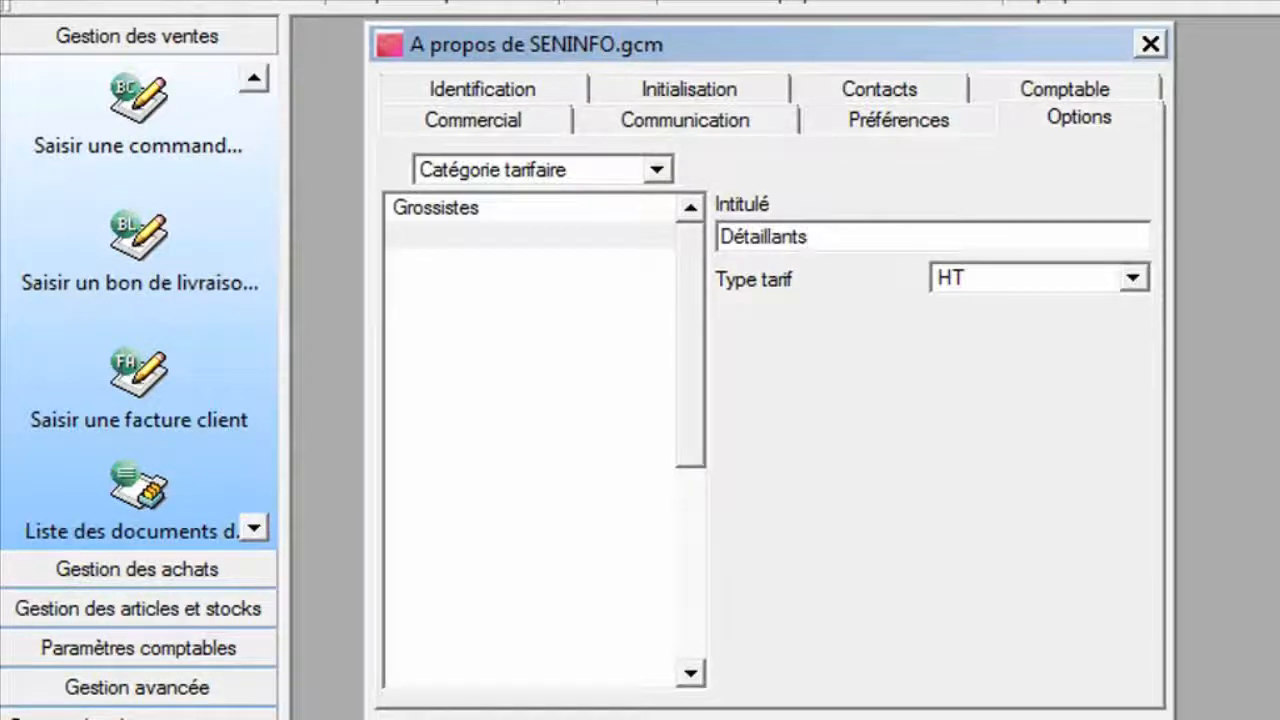
key("Return")
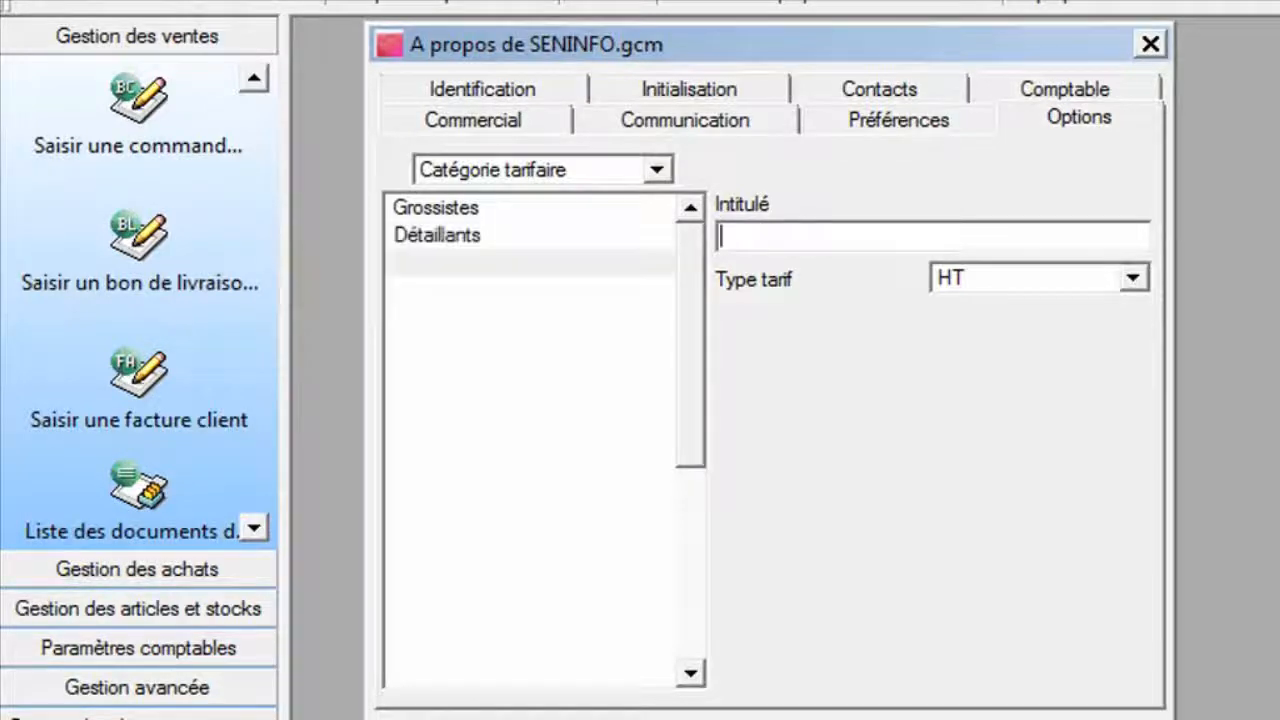
left_click(1150, 43)
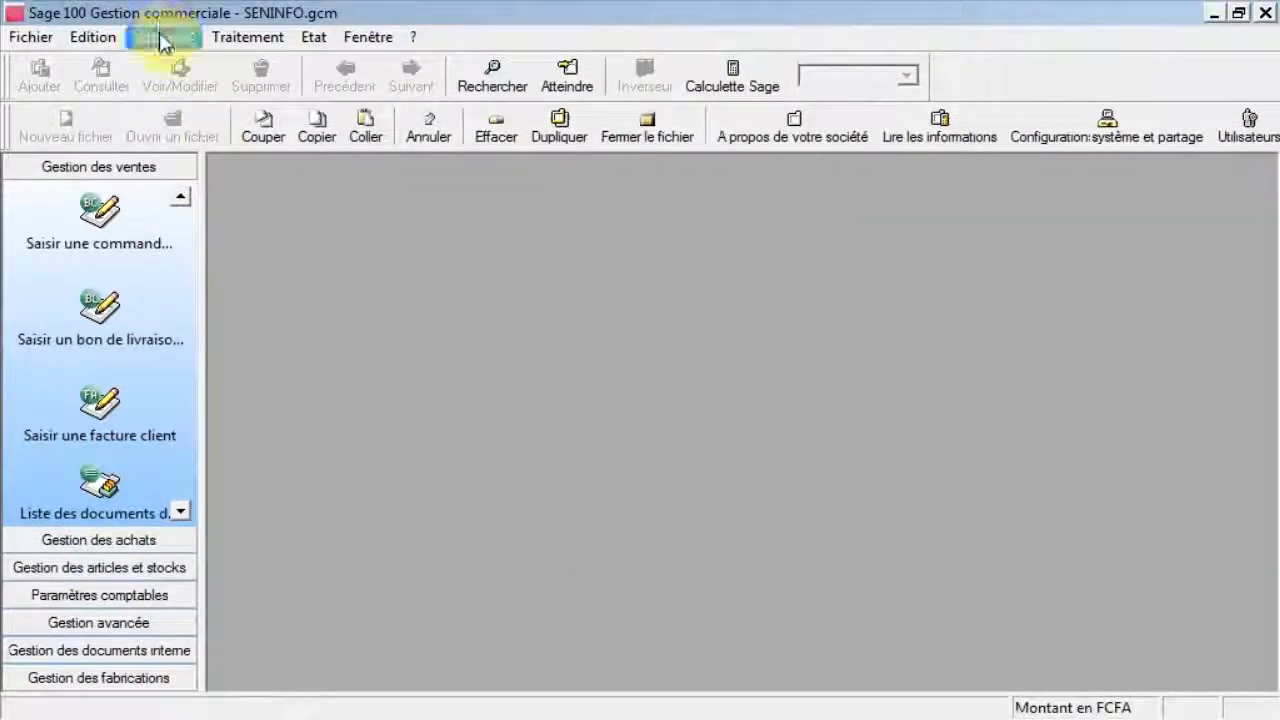
Set the CL21 CLAVIER USB article's Détaillants selling price to 3000 HT, then close the article windows.
left_click(162, 37)
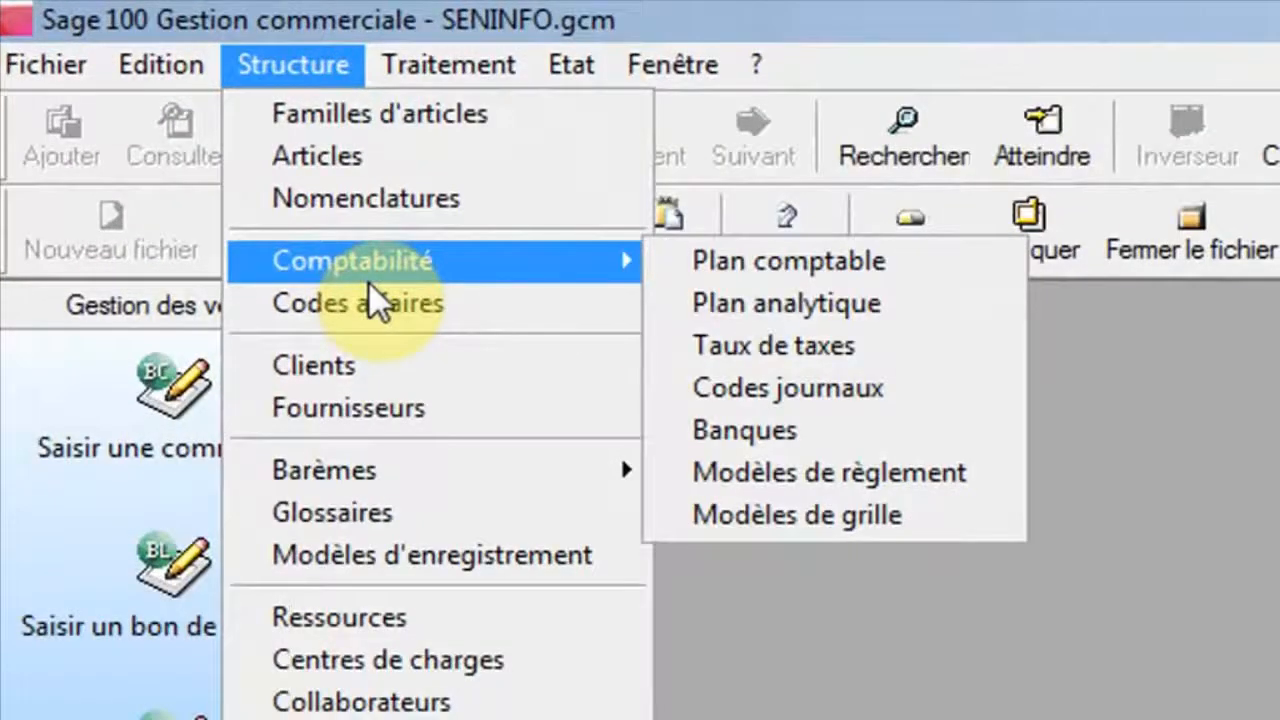
left_click(366, 157)
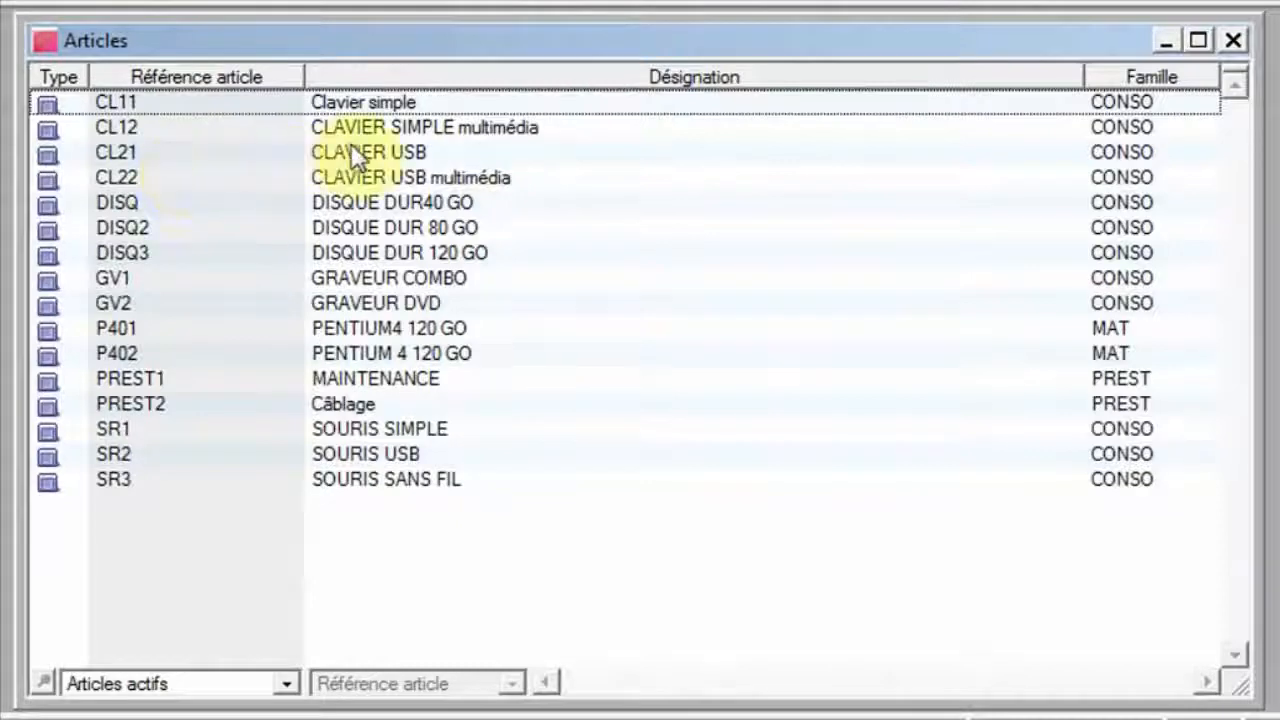
double_click(383, 151)
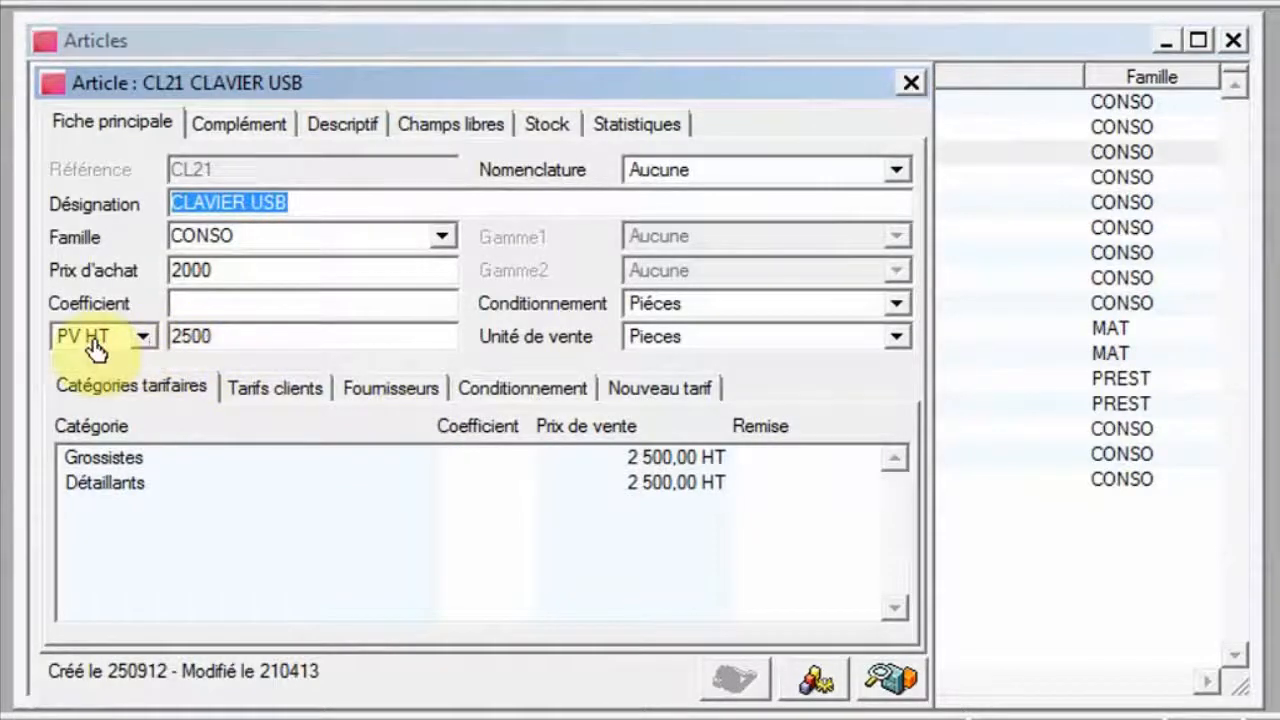
double_click(133, 482)
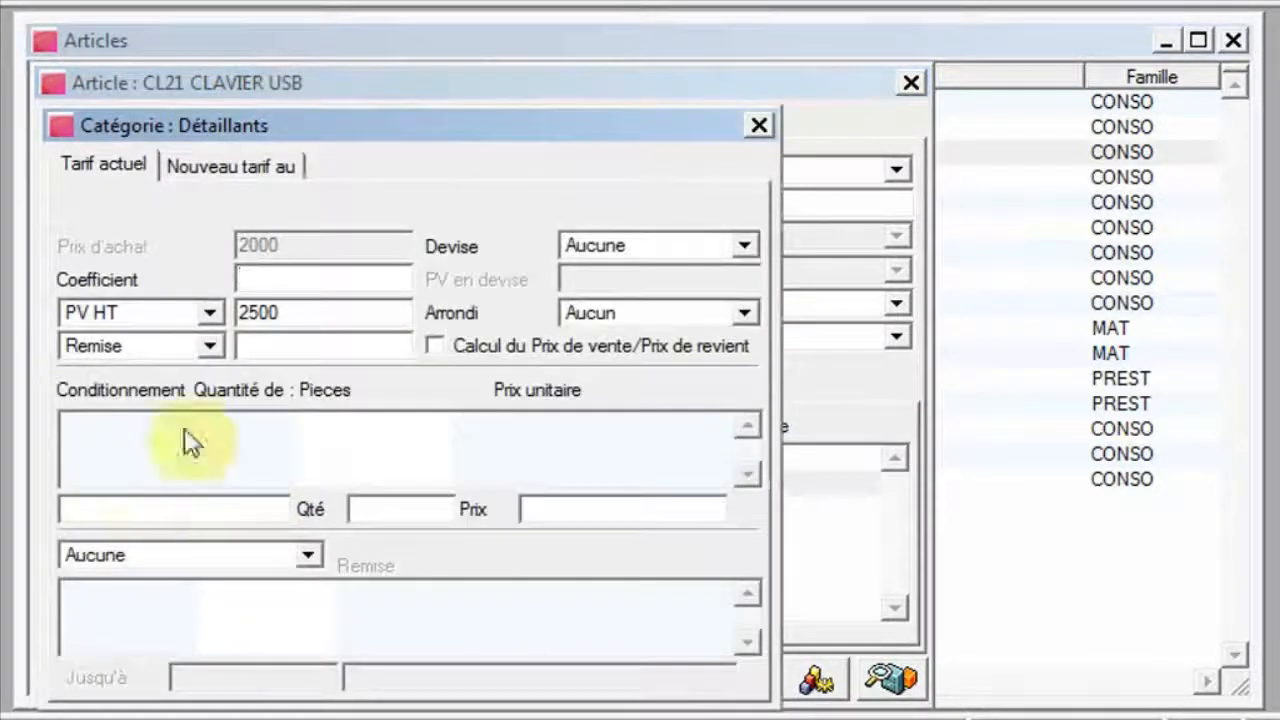
left_click(303, 318)
key("BackSpace")
key("BackSpace")
key("BackSpace")
key("BackSpace")
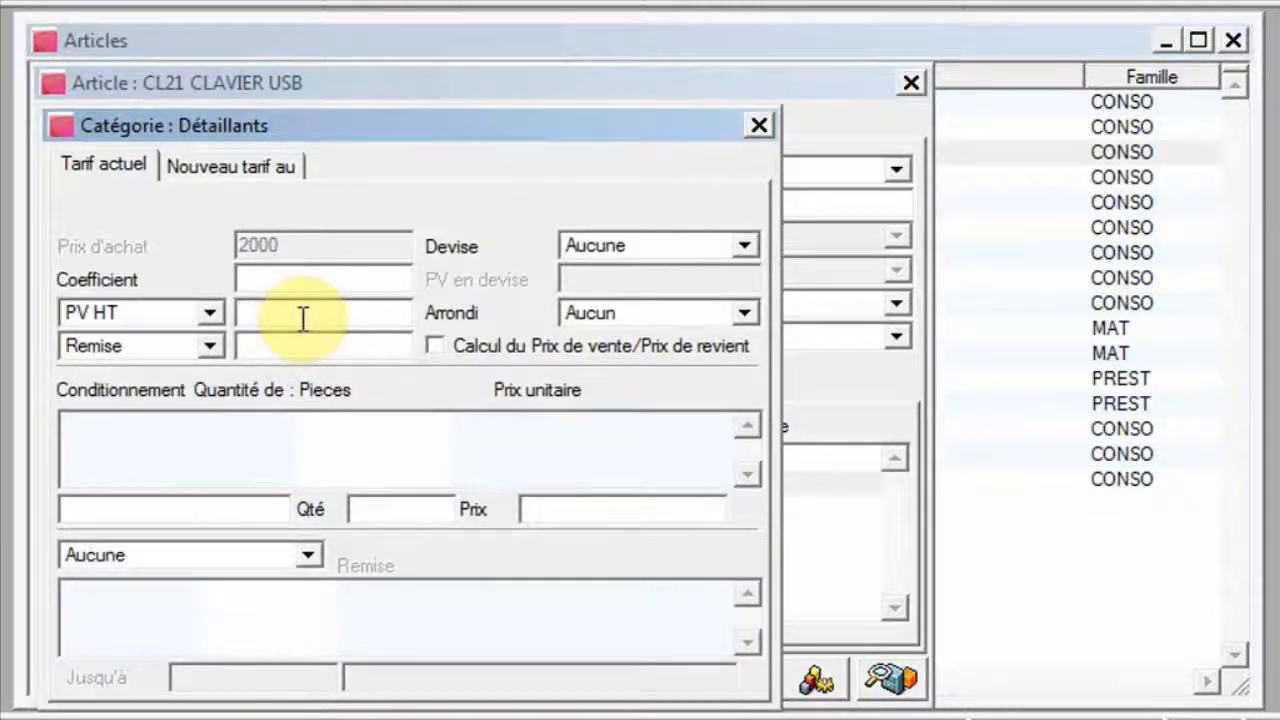
type("30")
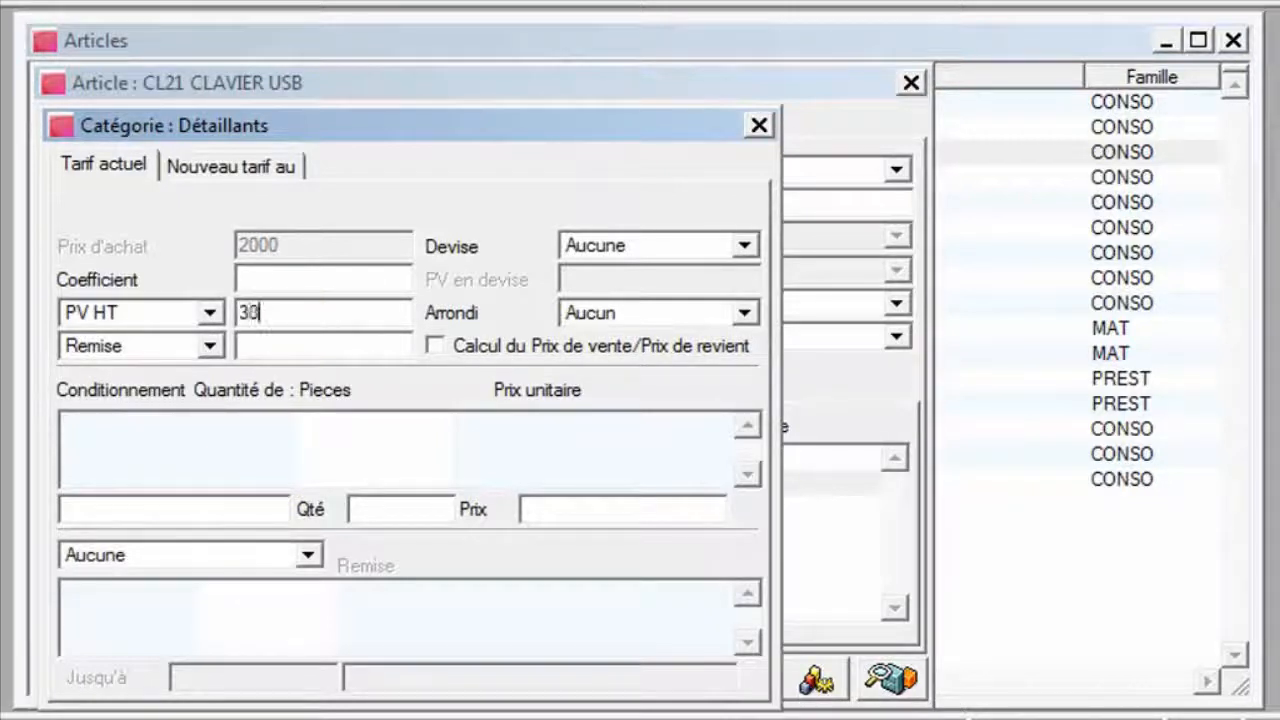
type("00")
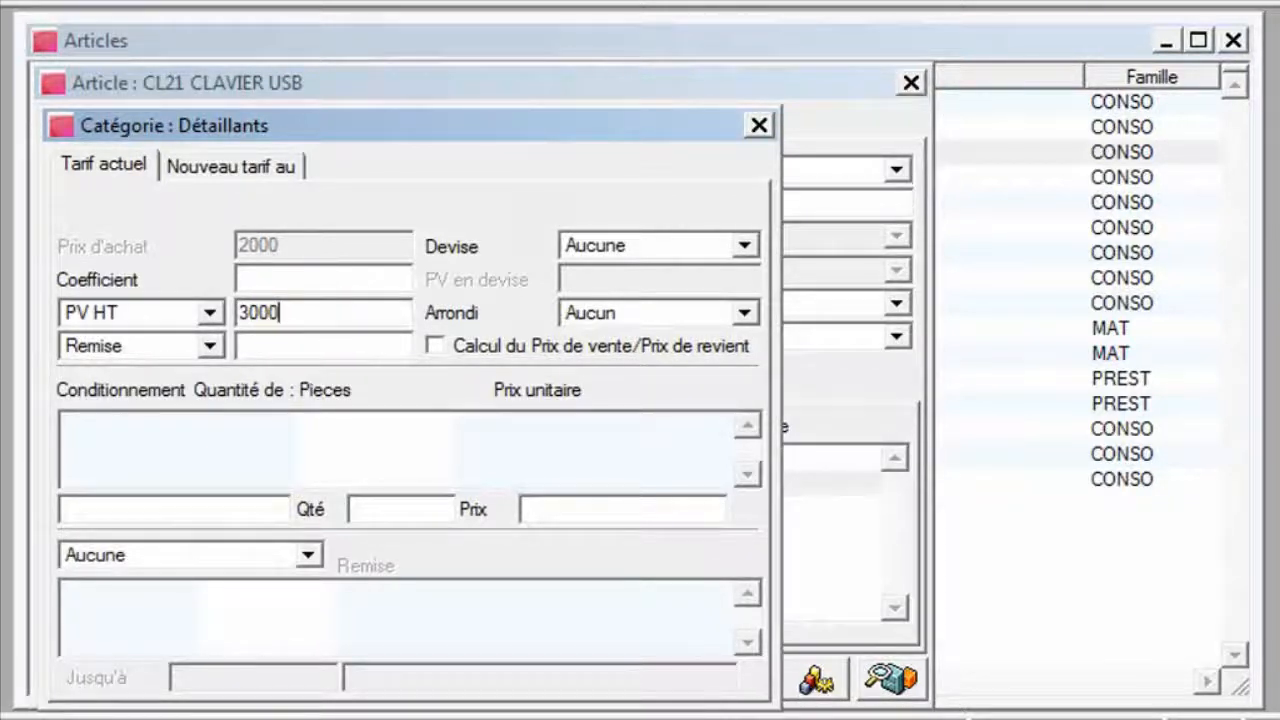
left_click(760, 125)
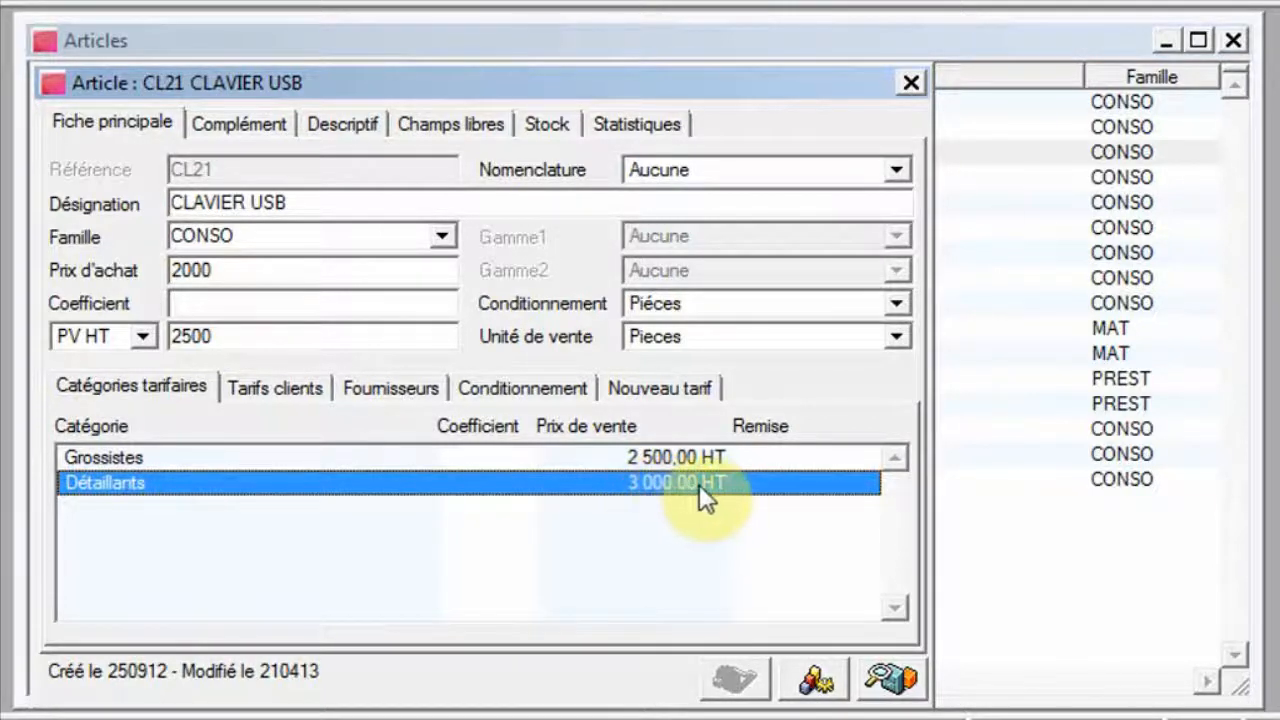
left_click(910, 83)
left_click(1234, 40)
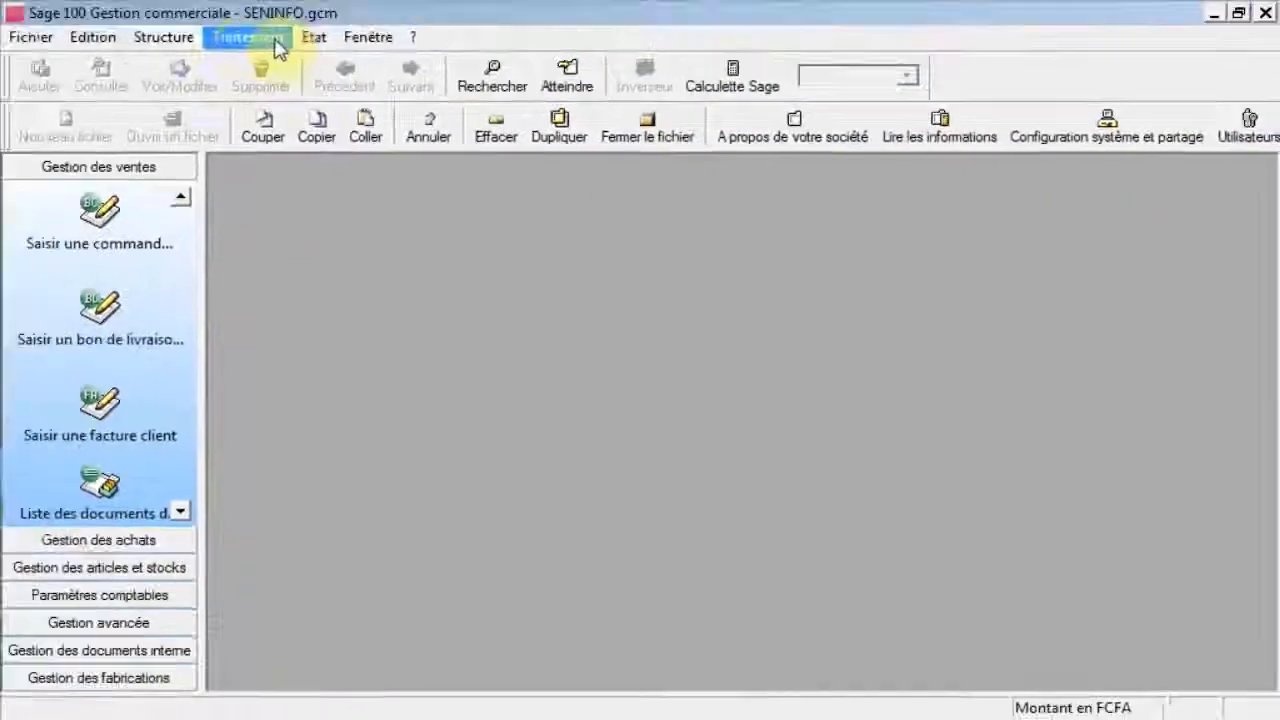
Assign the Grossistes price category to the client DAK'COM and close its record.
left_click(172, 38)
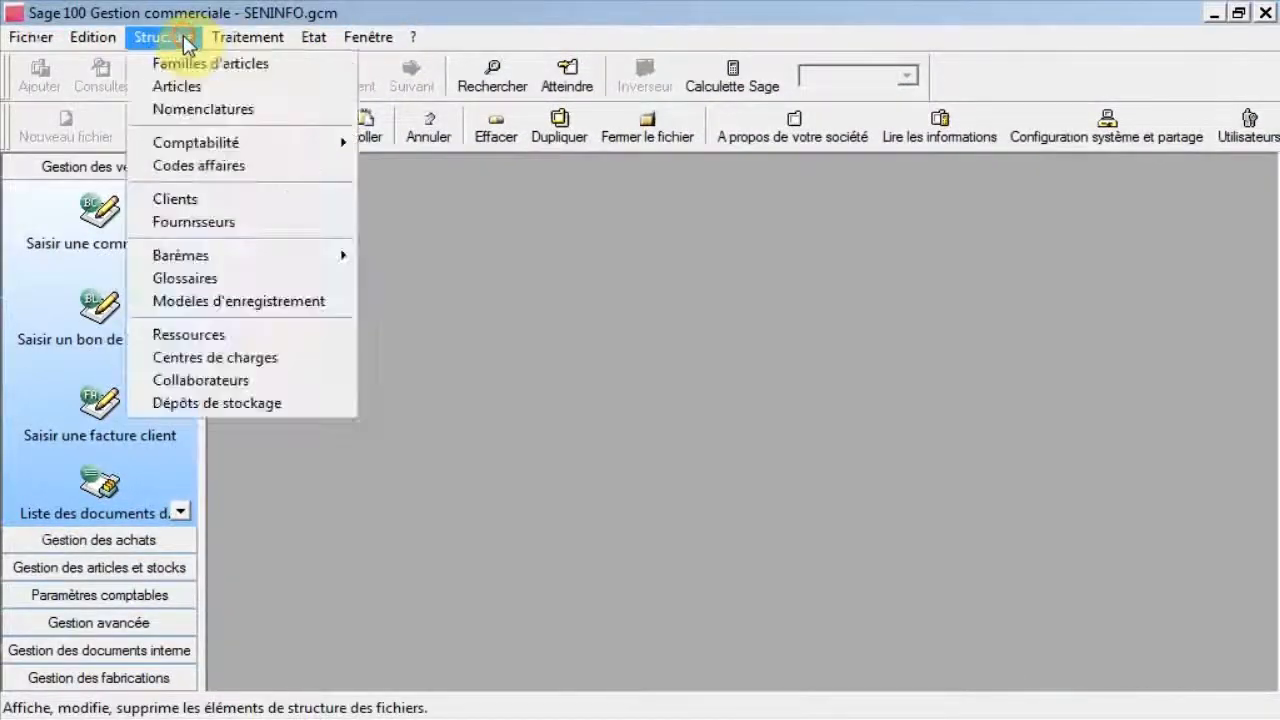
left_click(210, 205)
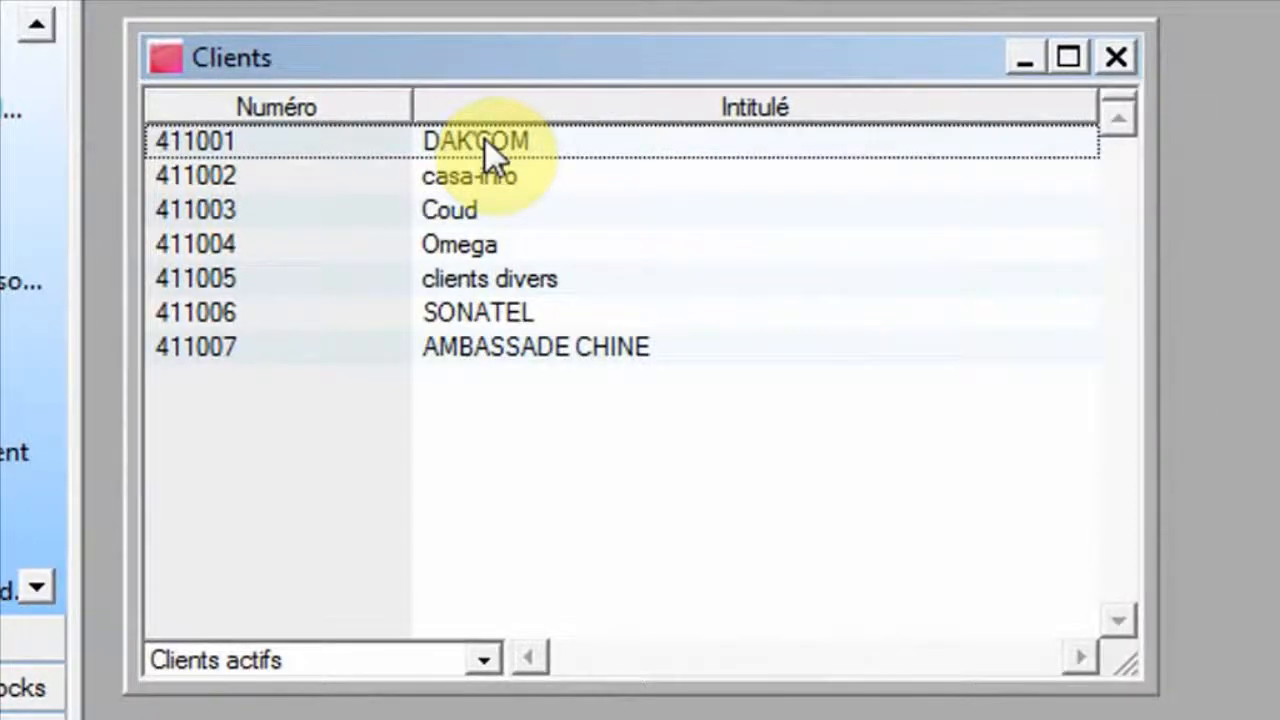
double_click(485, 139)
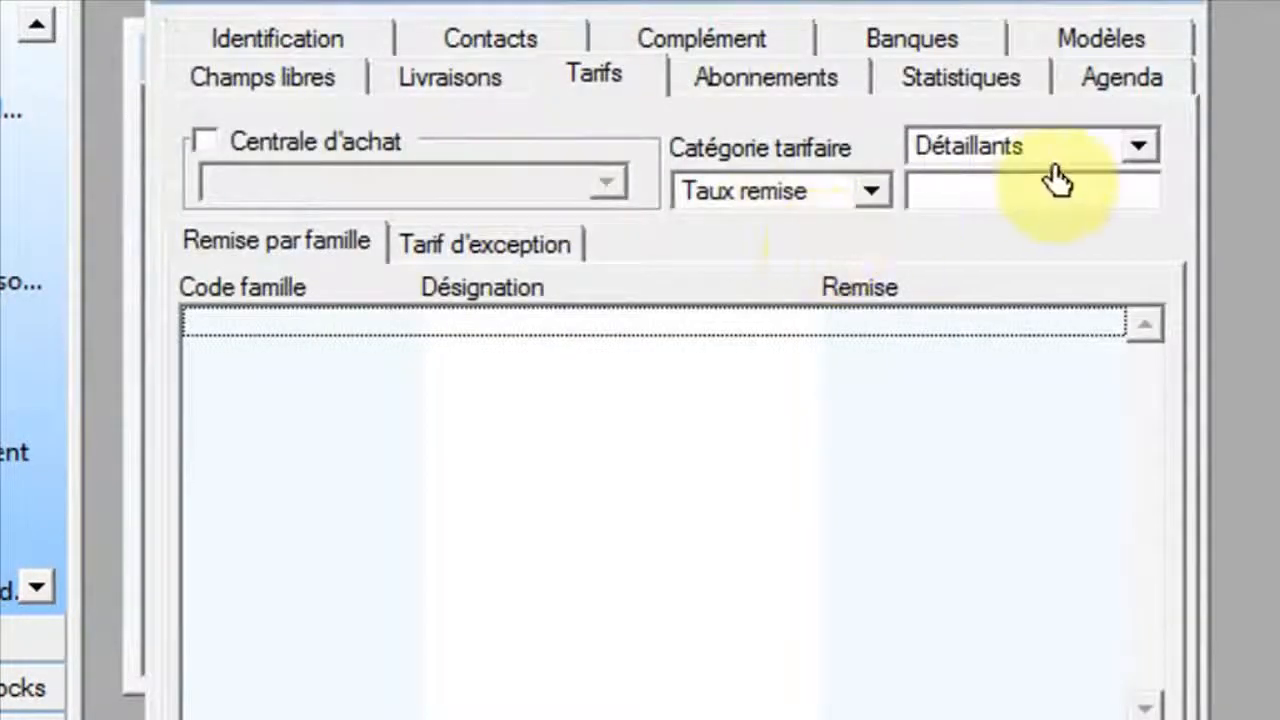
left_click(1137, 146)
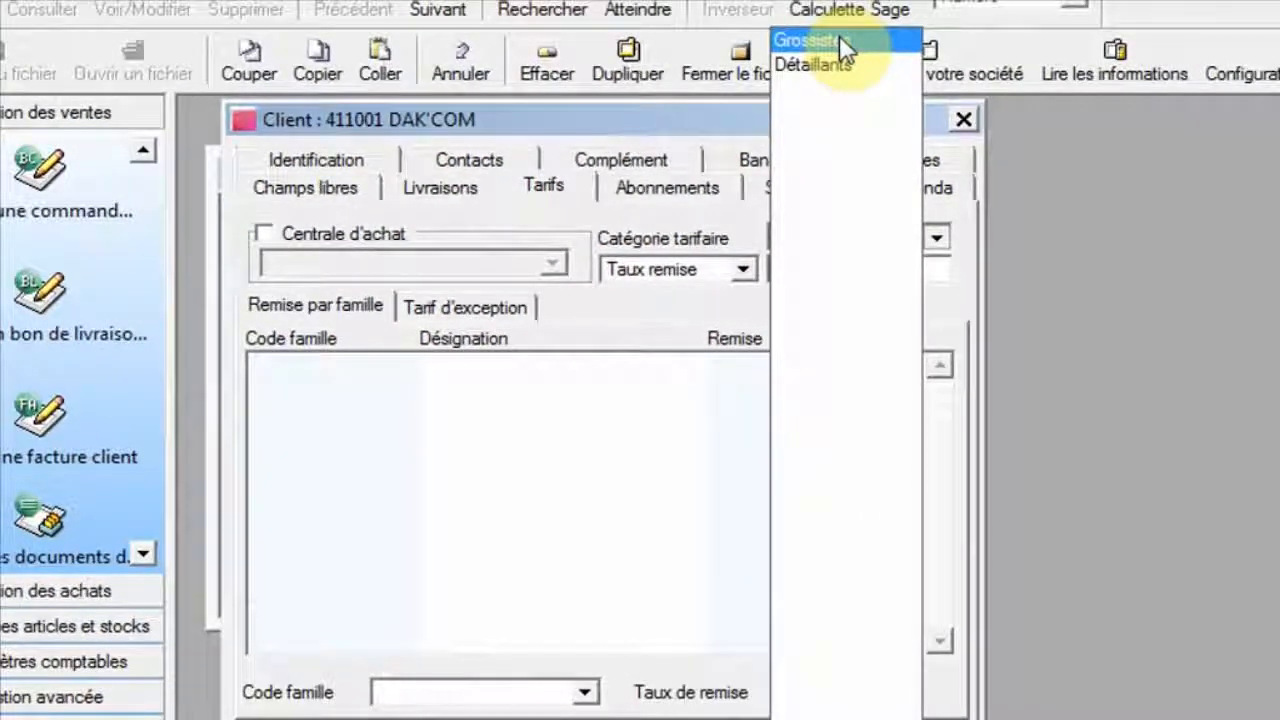
left_click(838, 40)
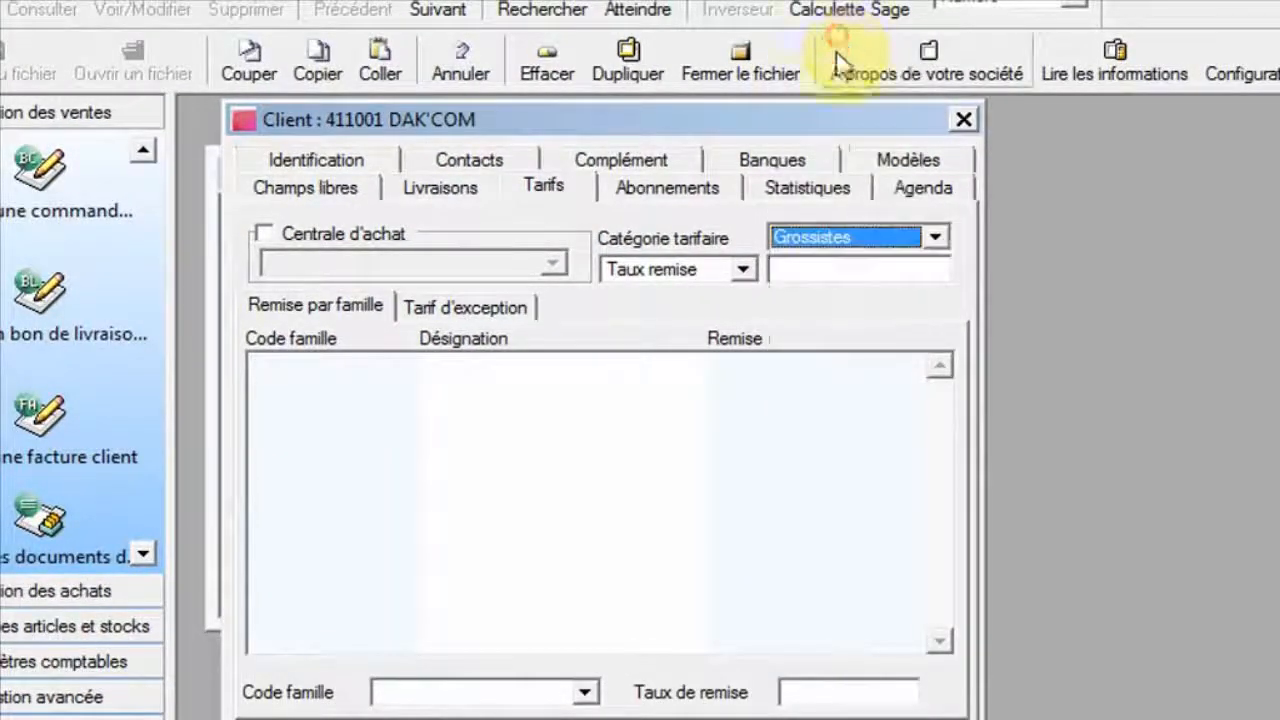
left_click(963, 119)
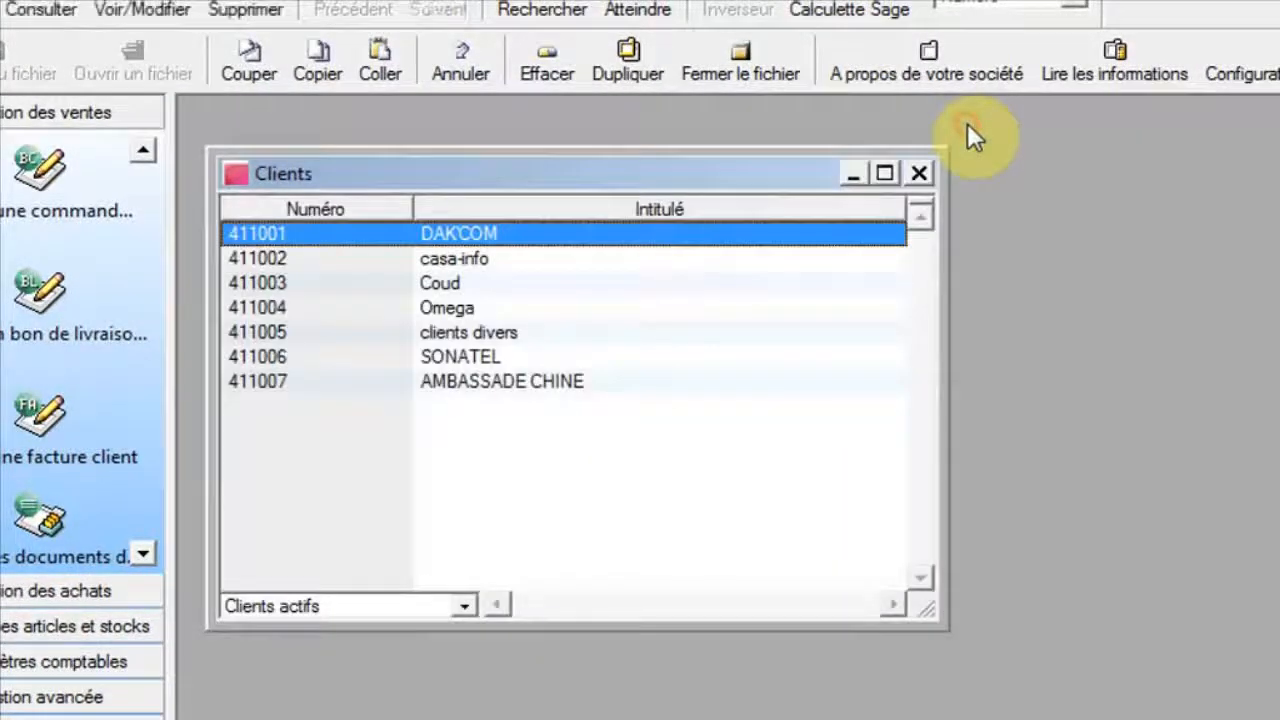
Assign the Détaillants price category to the client casa-info and close the clients list.
double_click(470, 259)
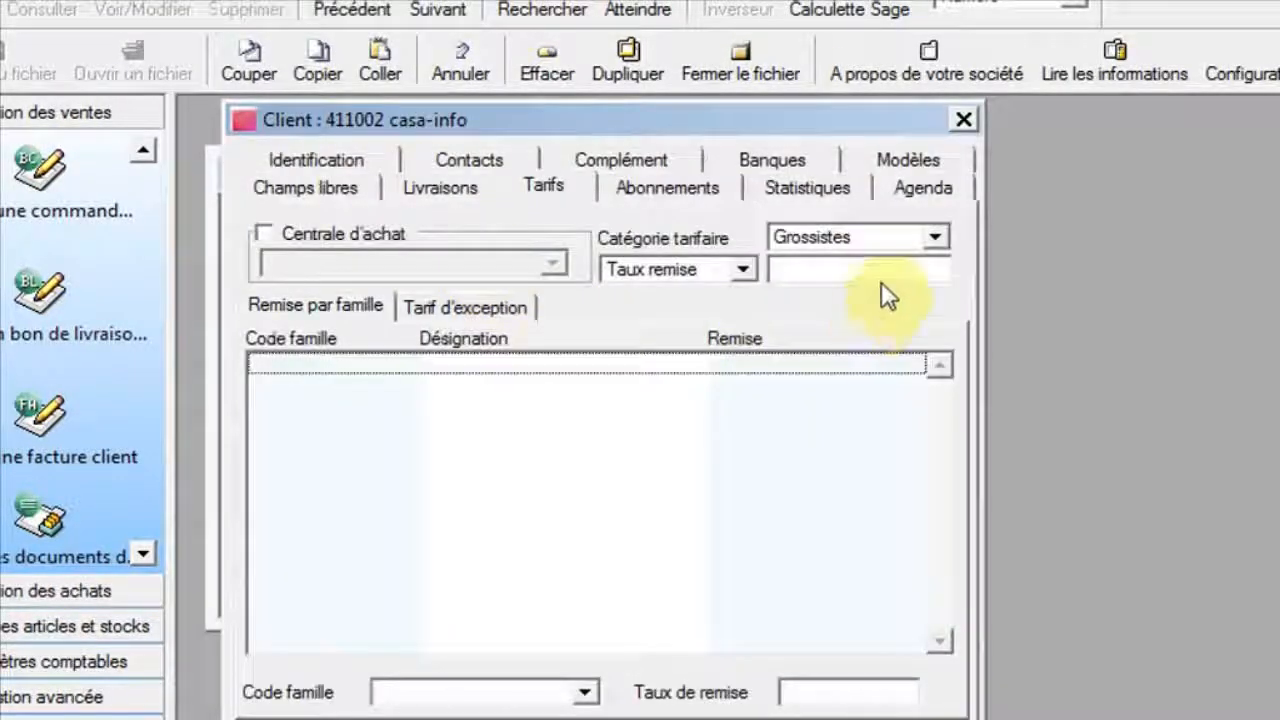
left_click(939, 240)
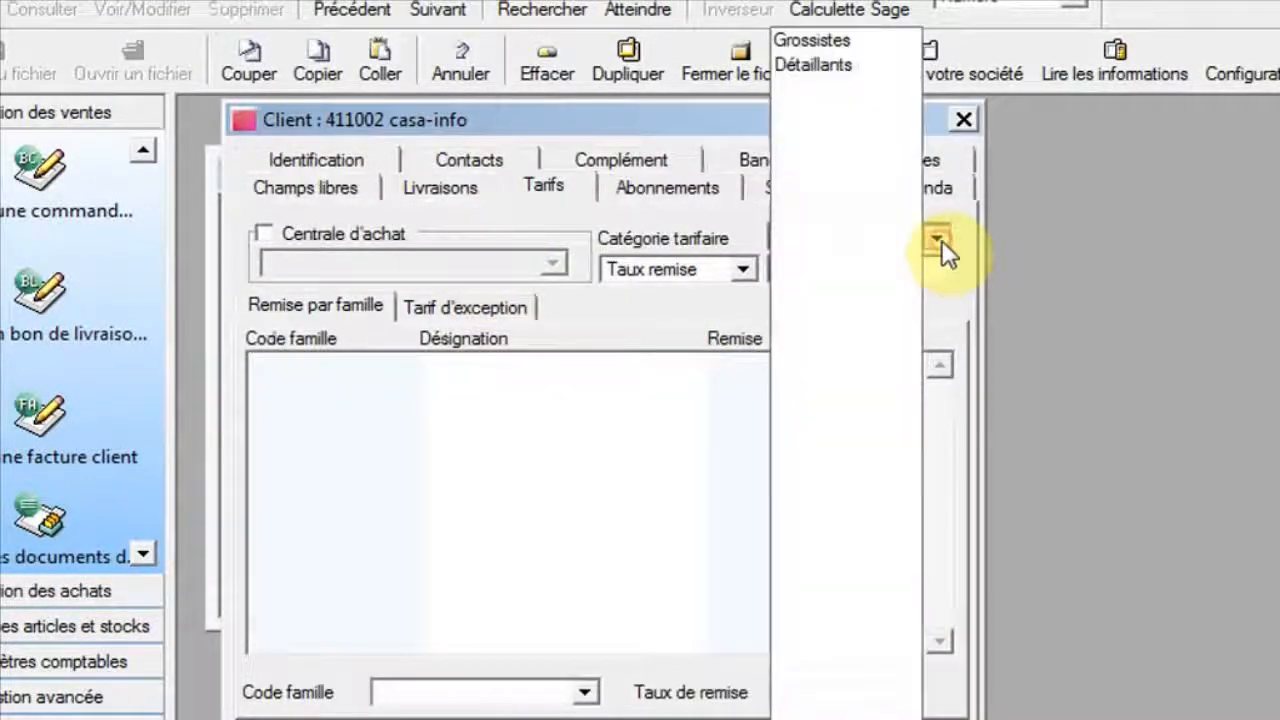
left_click(874, 66)
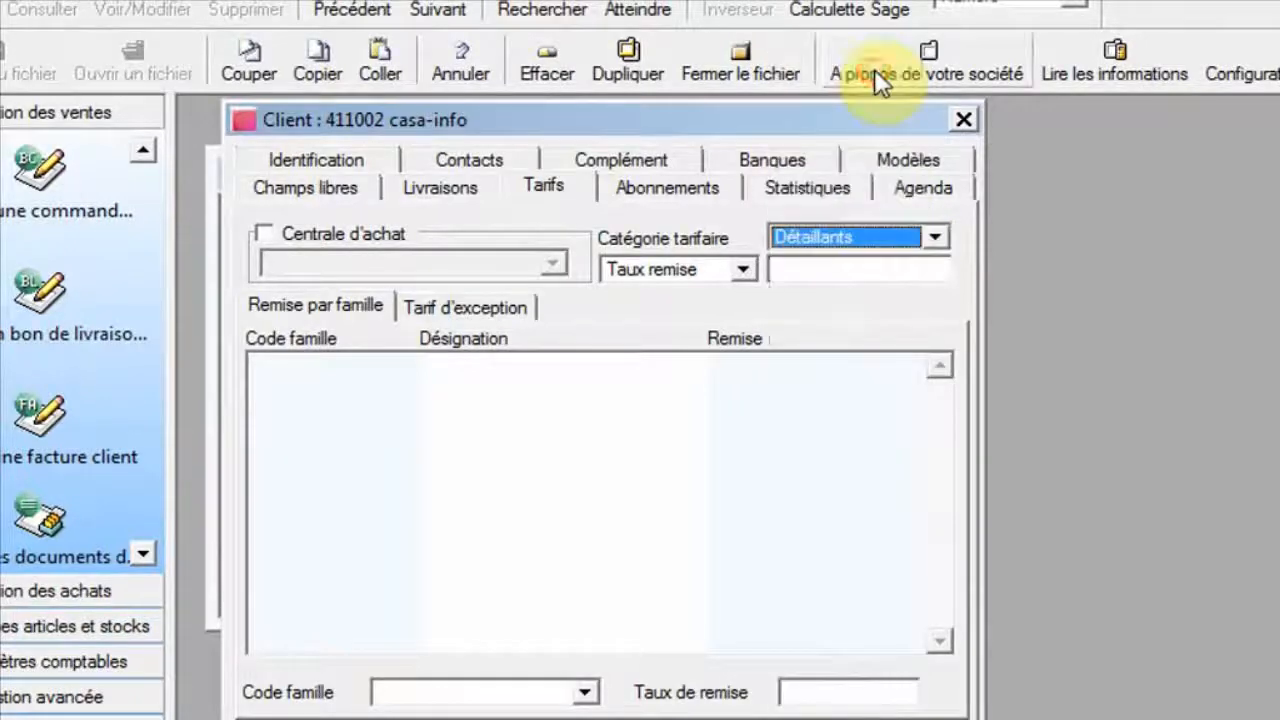
left_click(965, 120)
left_click(922, 174)
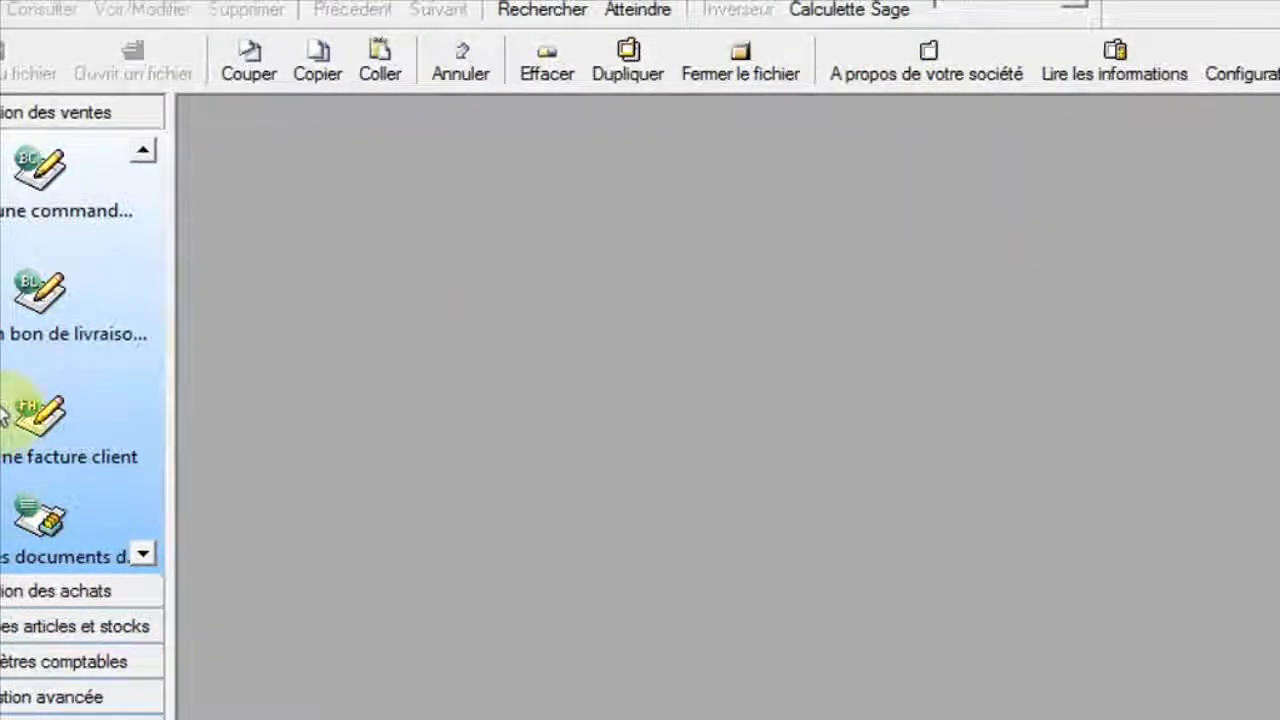
Start a new client invoice and select client 411001 DAK'COM.
left_click(40, 412)
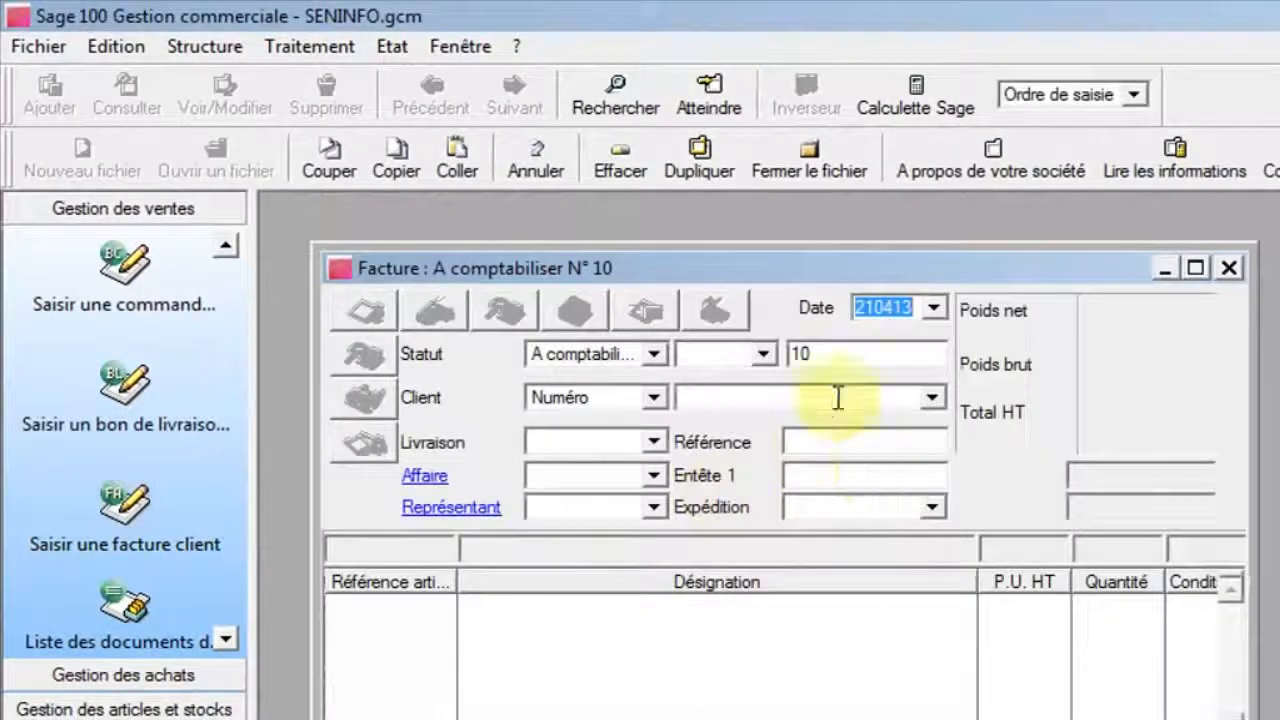
left_click(1196, 268)
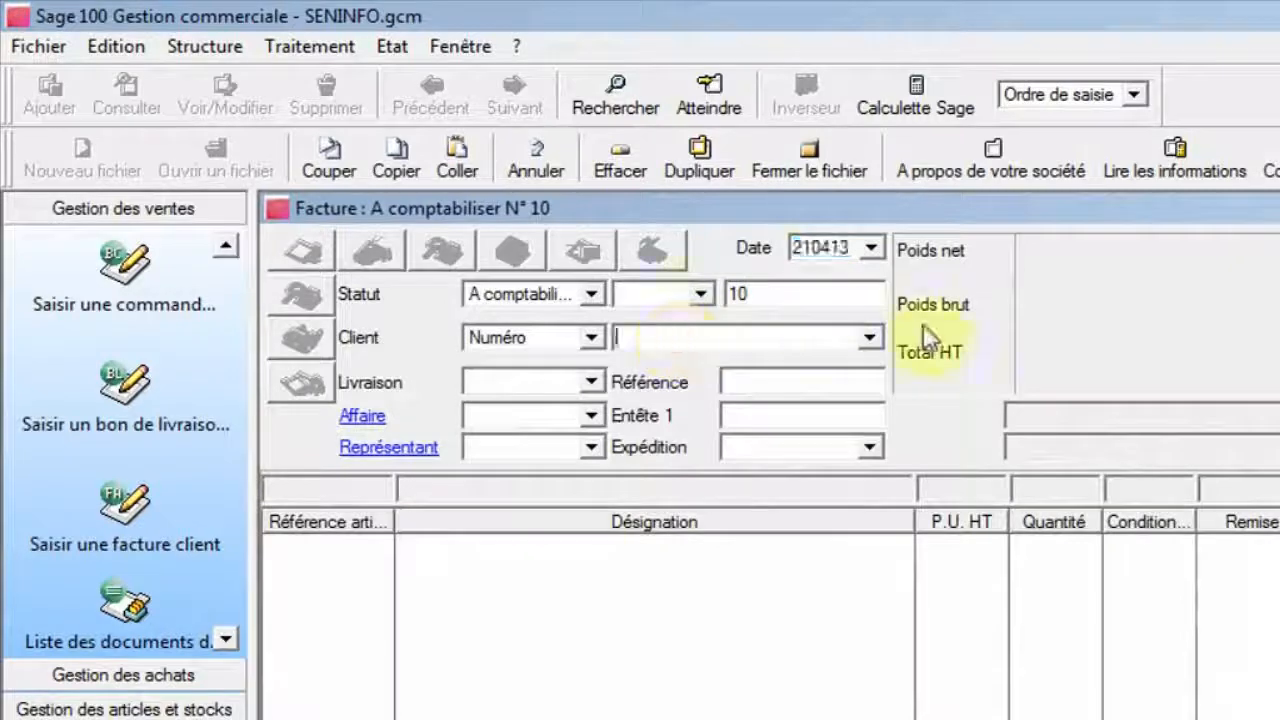
left_click(870, 337)
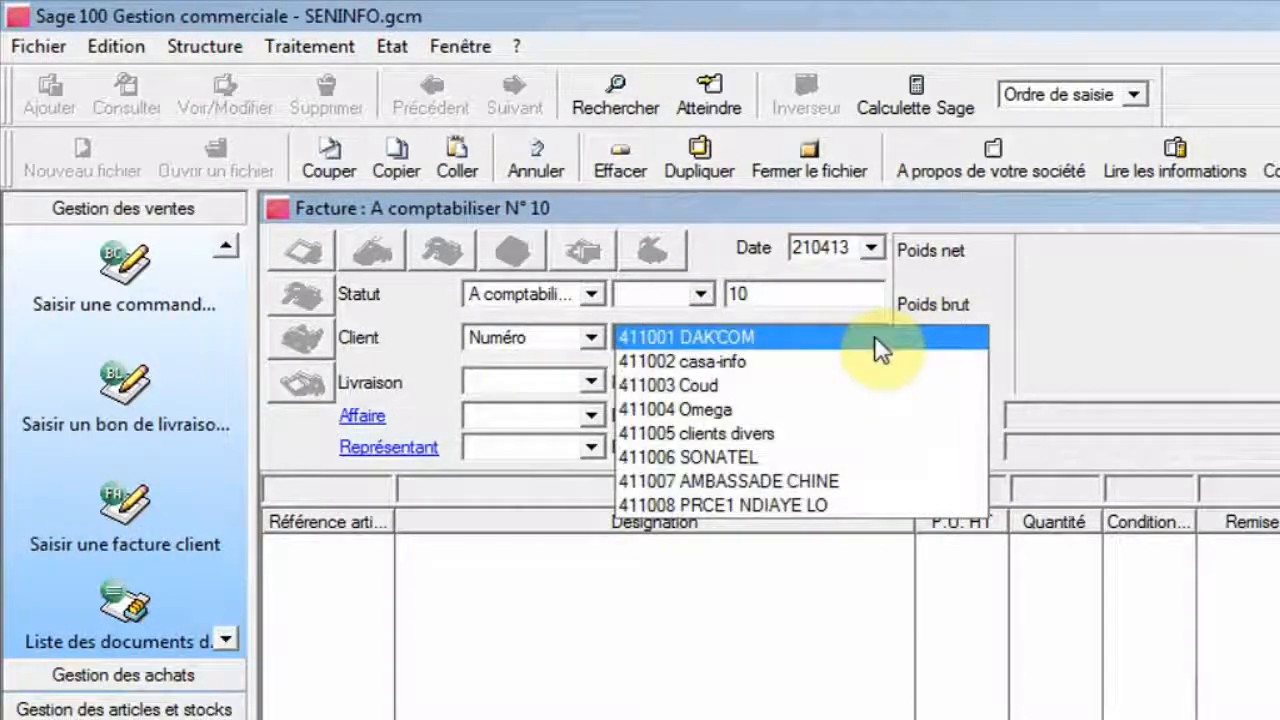
left_click(874, 337)
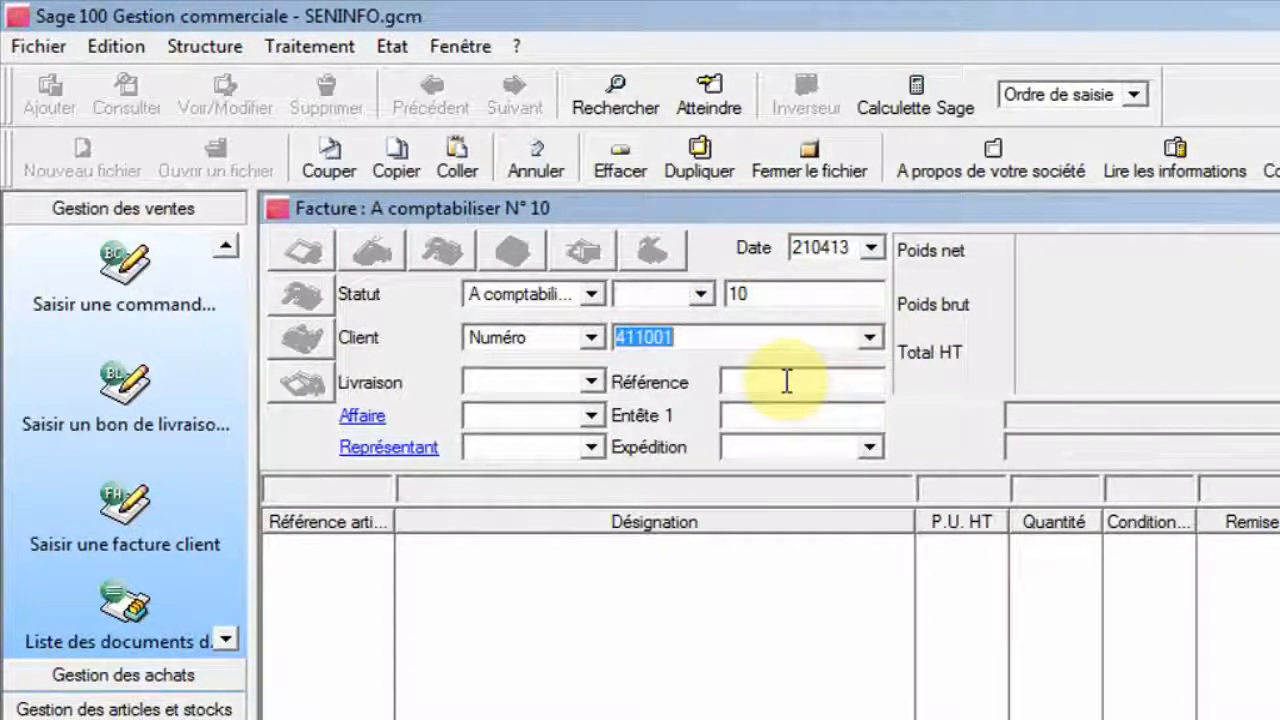
key("Return")
Enter article CL21 CLAVIER USB on an invoice line to check its price, then cancel the line entry.
type("C")
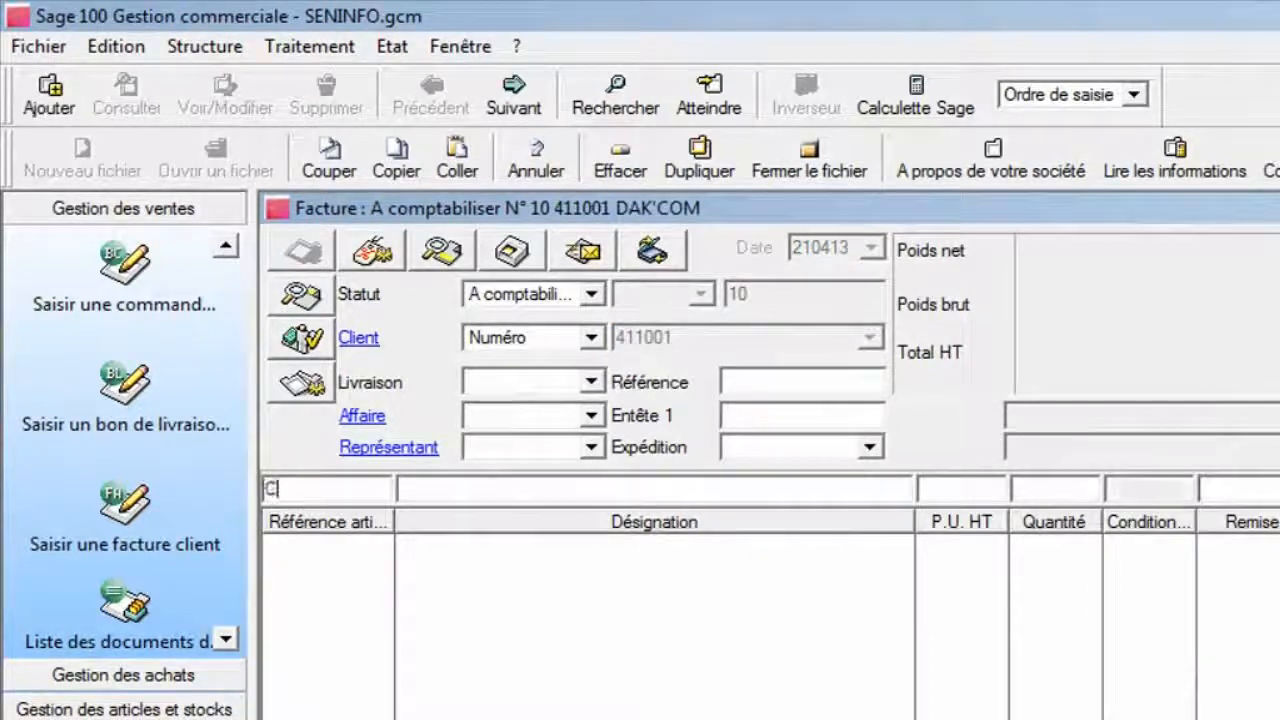
key("Tab")
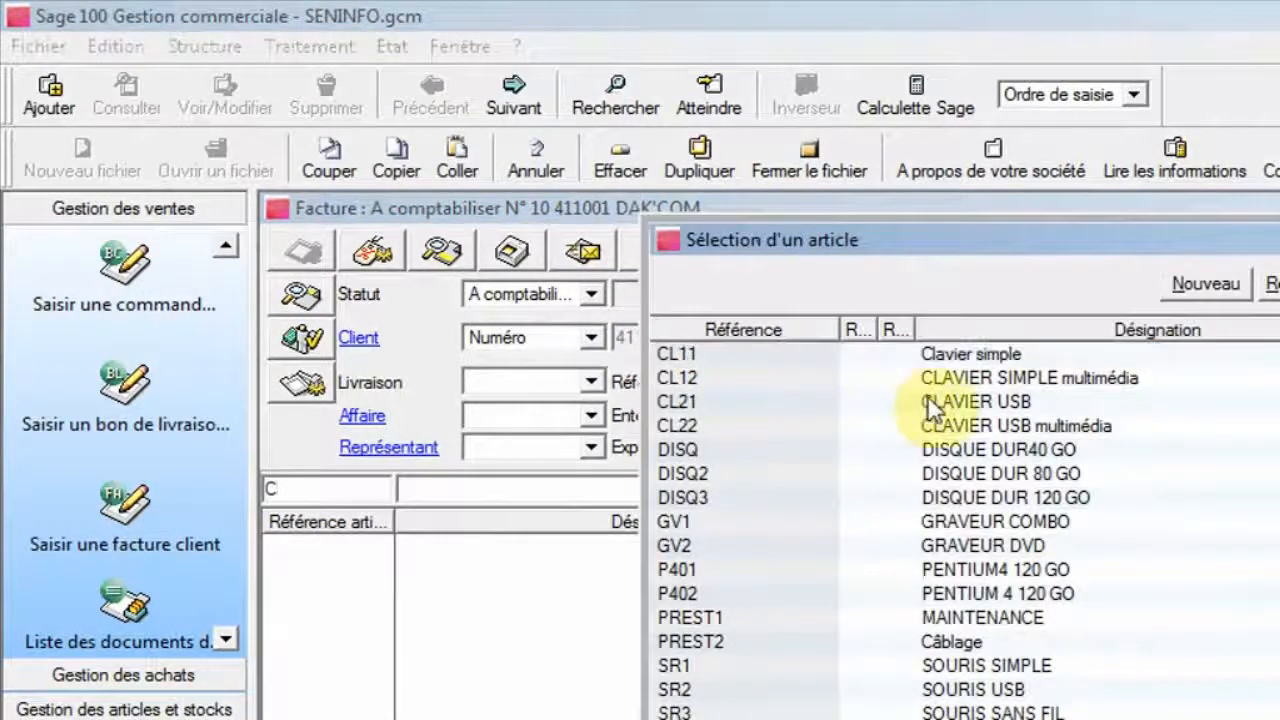
double_click(930, 405)
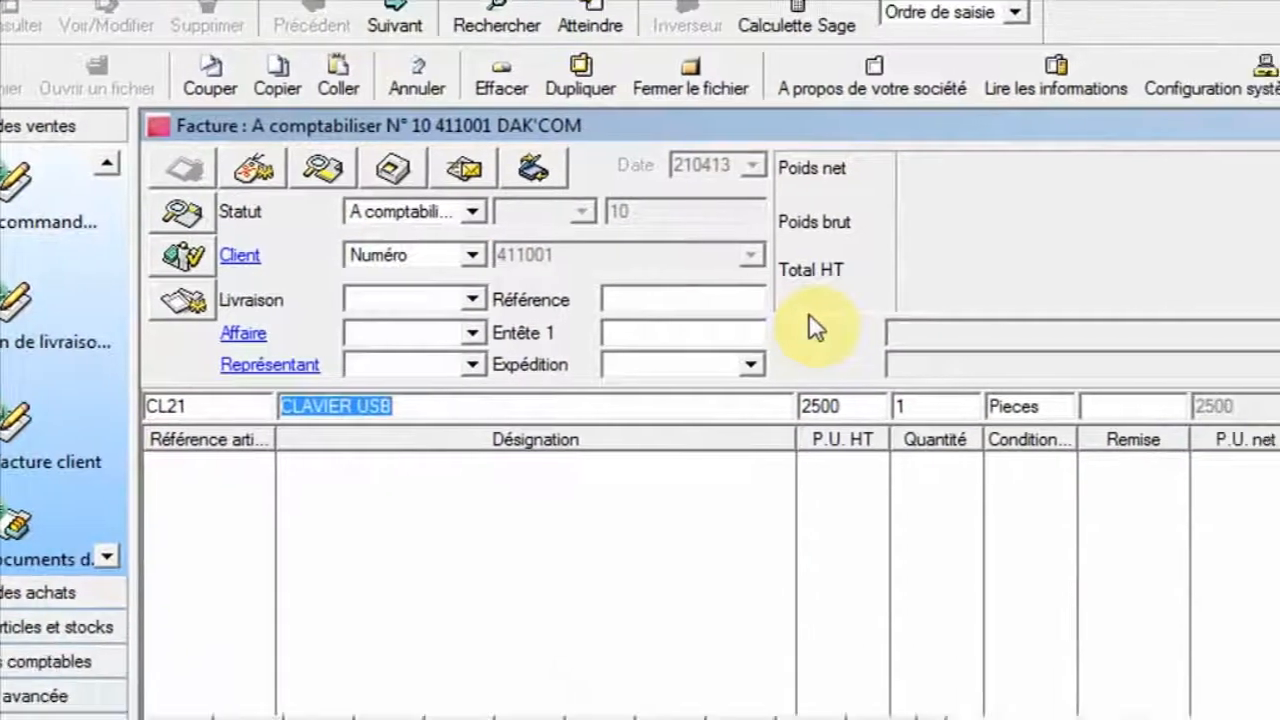
key("Tab")
key("Tab")
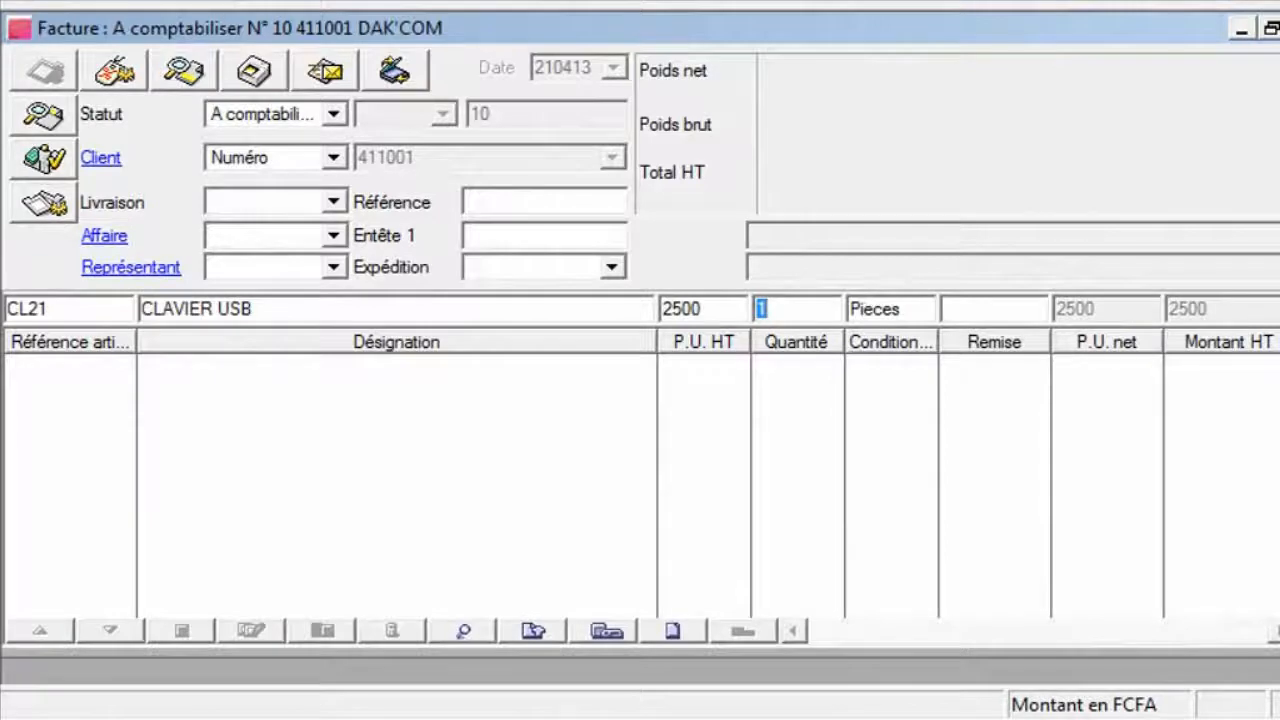
key("Escape")
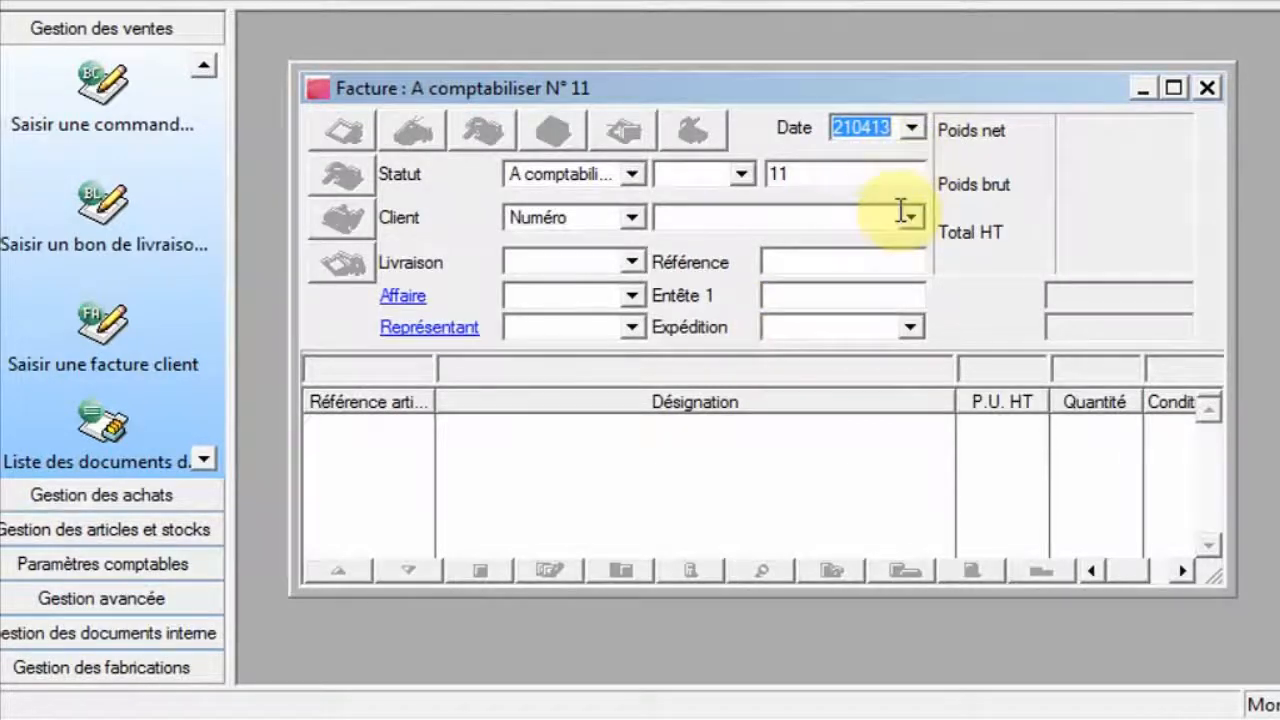
Start another client invoice and select client 411002 casa-info.
left_click(907, 218)
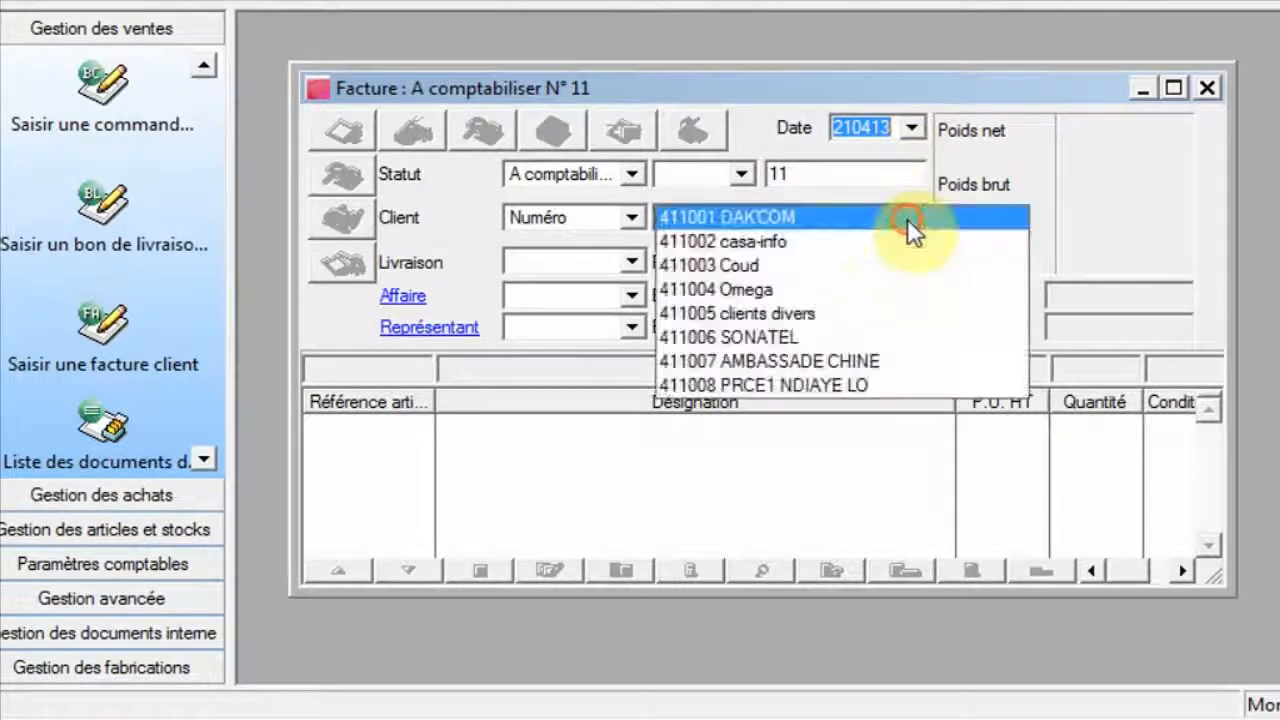
left_click(886, 250)
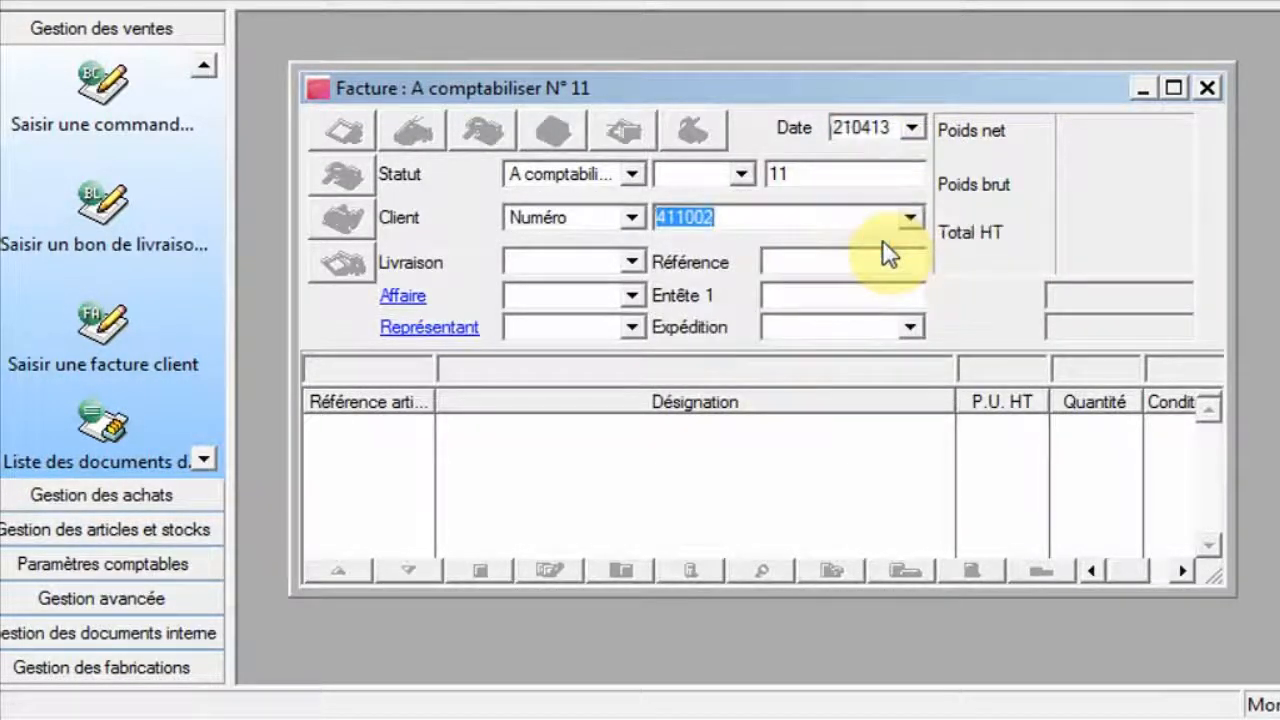
left_click(1175, 88)
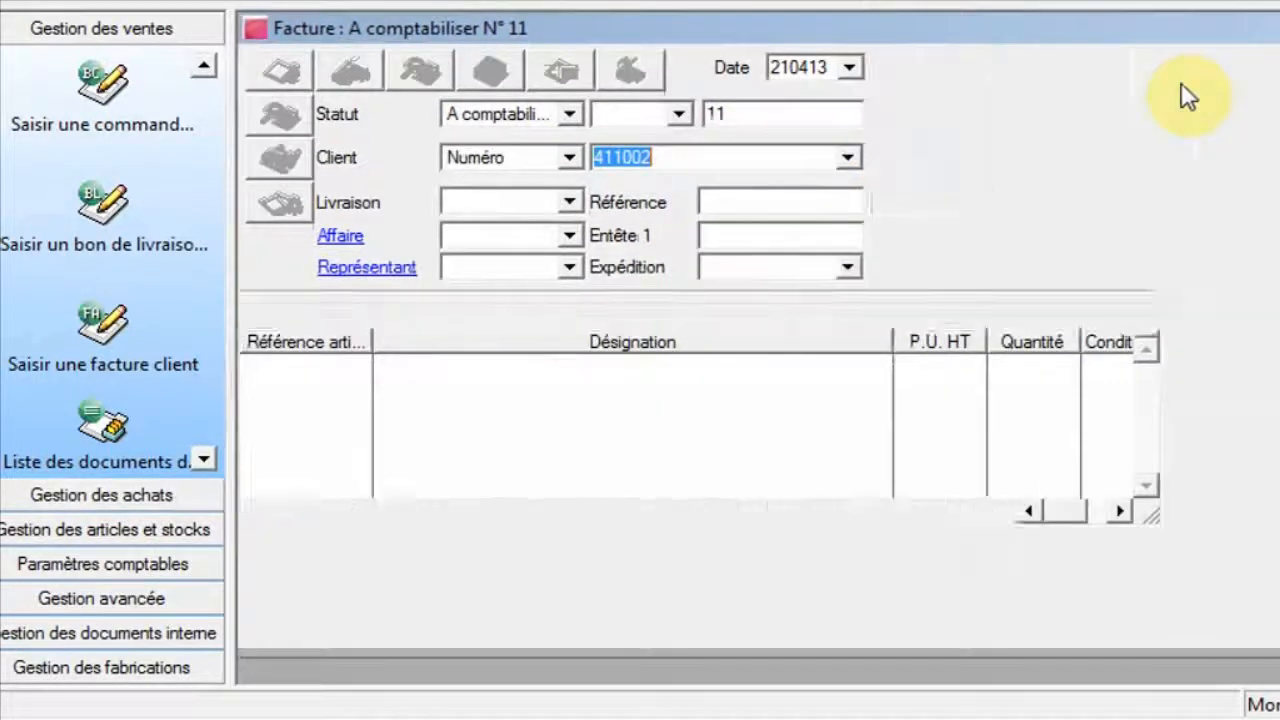
key("Return")
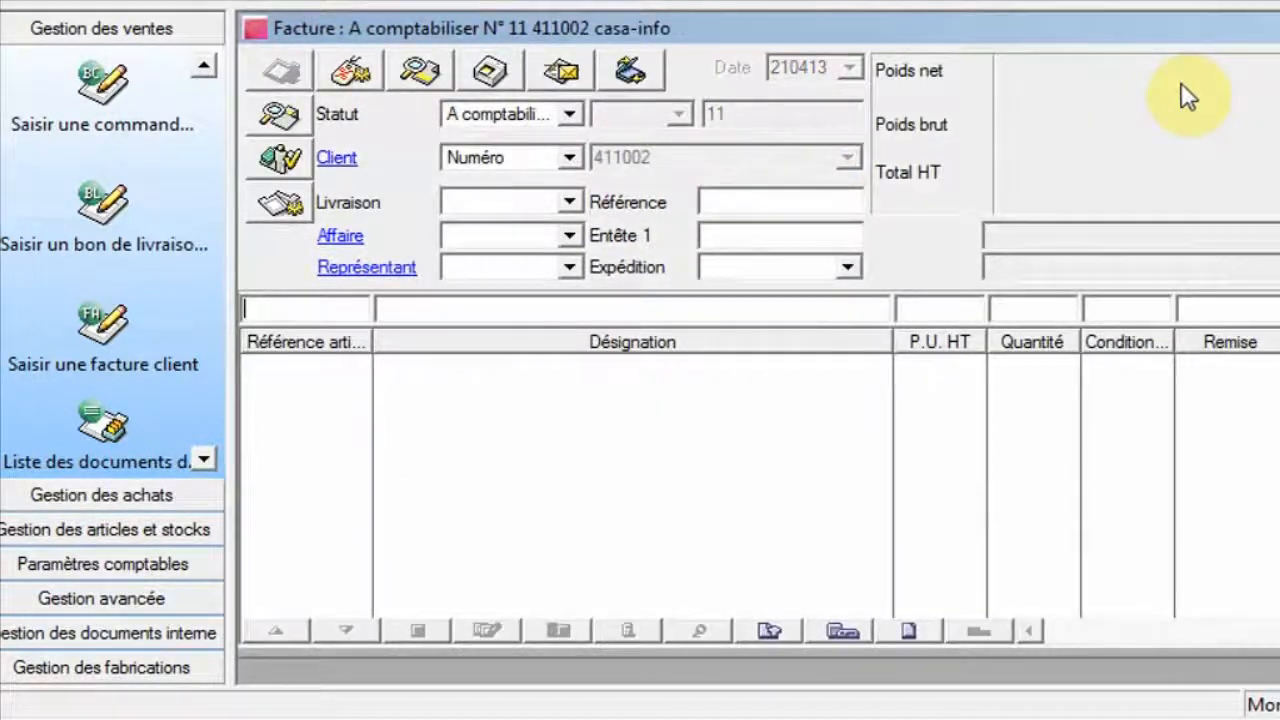
Enter article CL21 CLAVIER USB on the casa-info invoice to check its price, then close the invoice.
type("C")
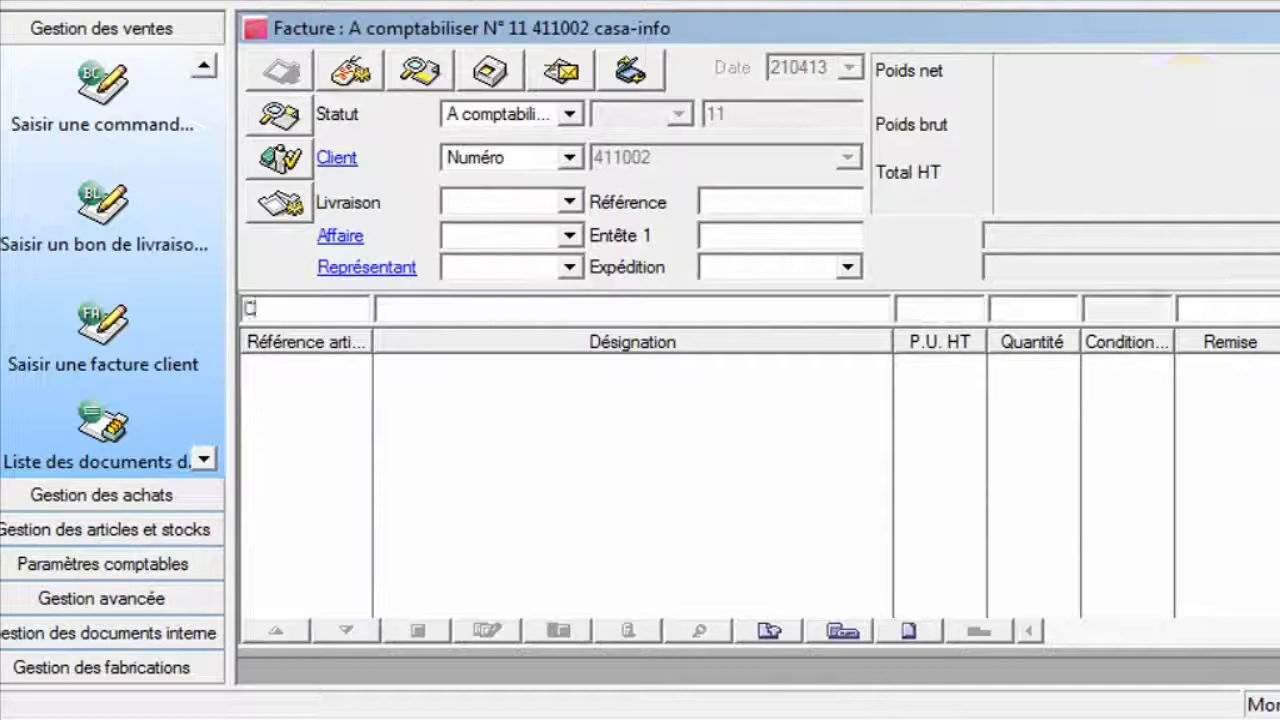
key("Return")
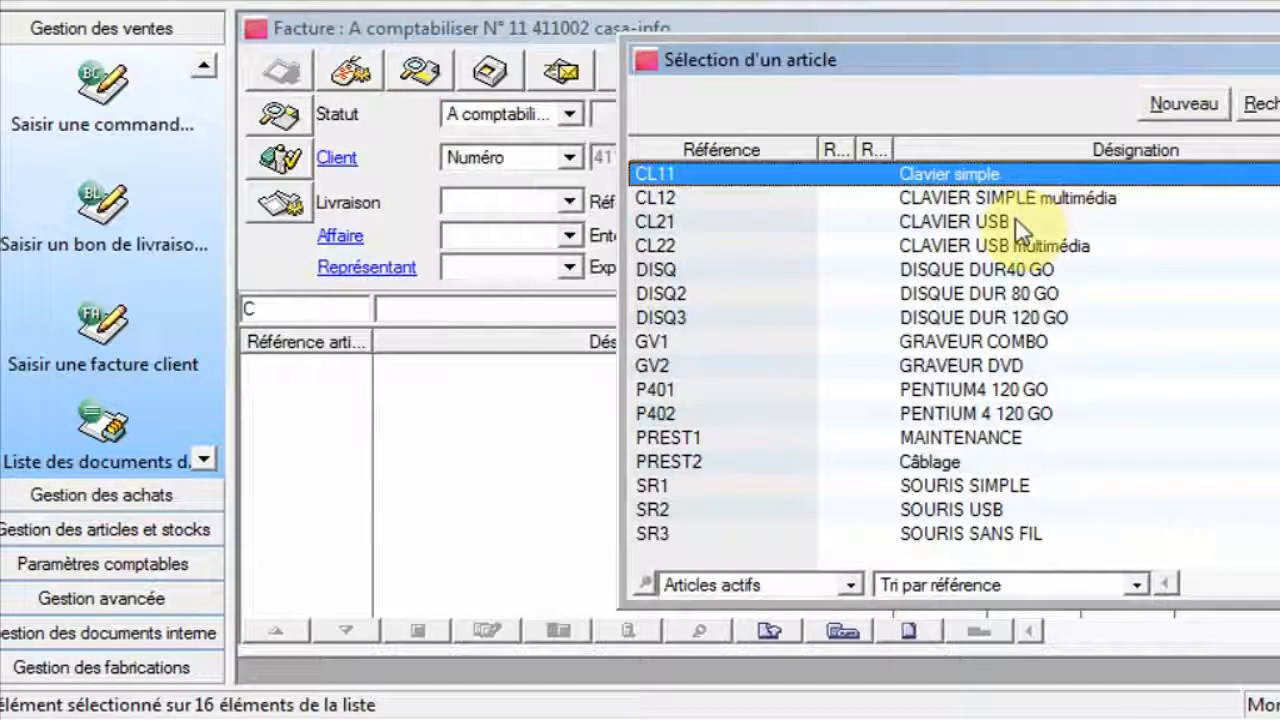
double_click(1015, 221)
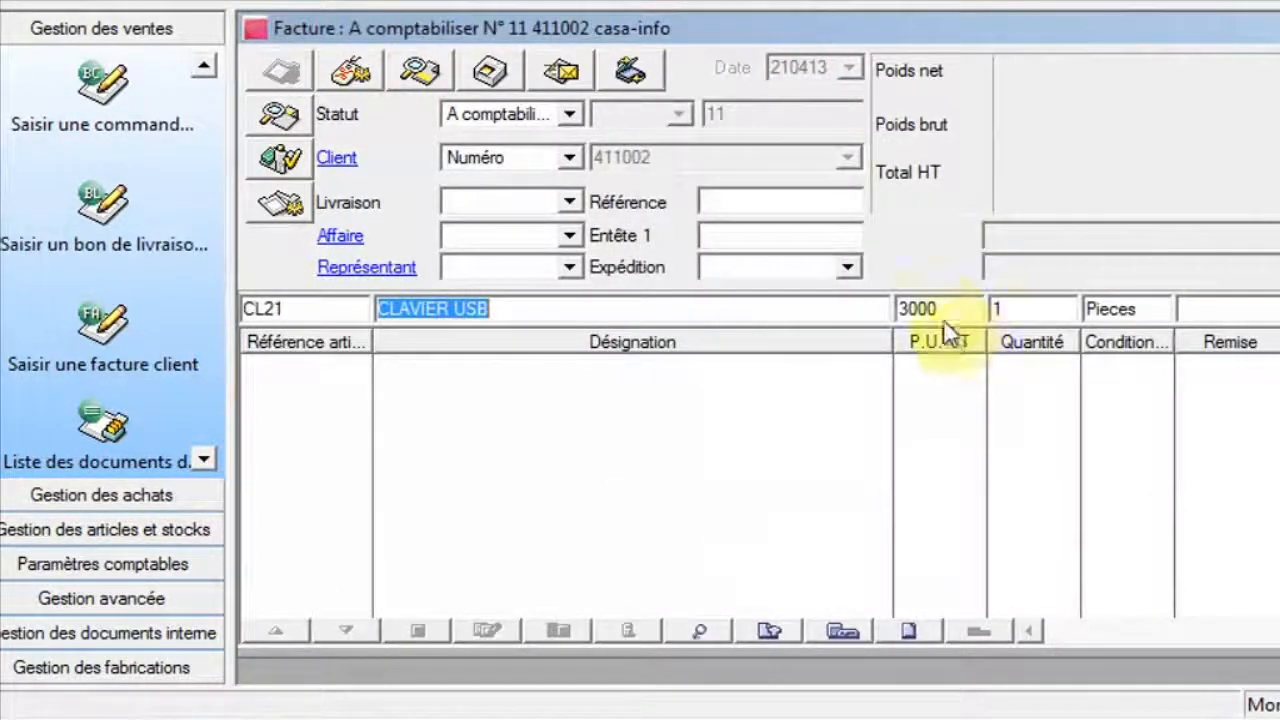
left_click_drag(957, 308, 831, 325)
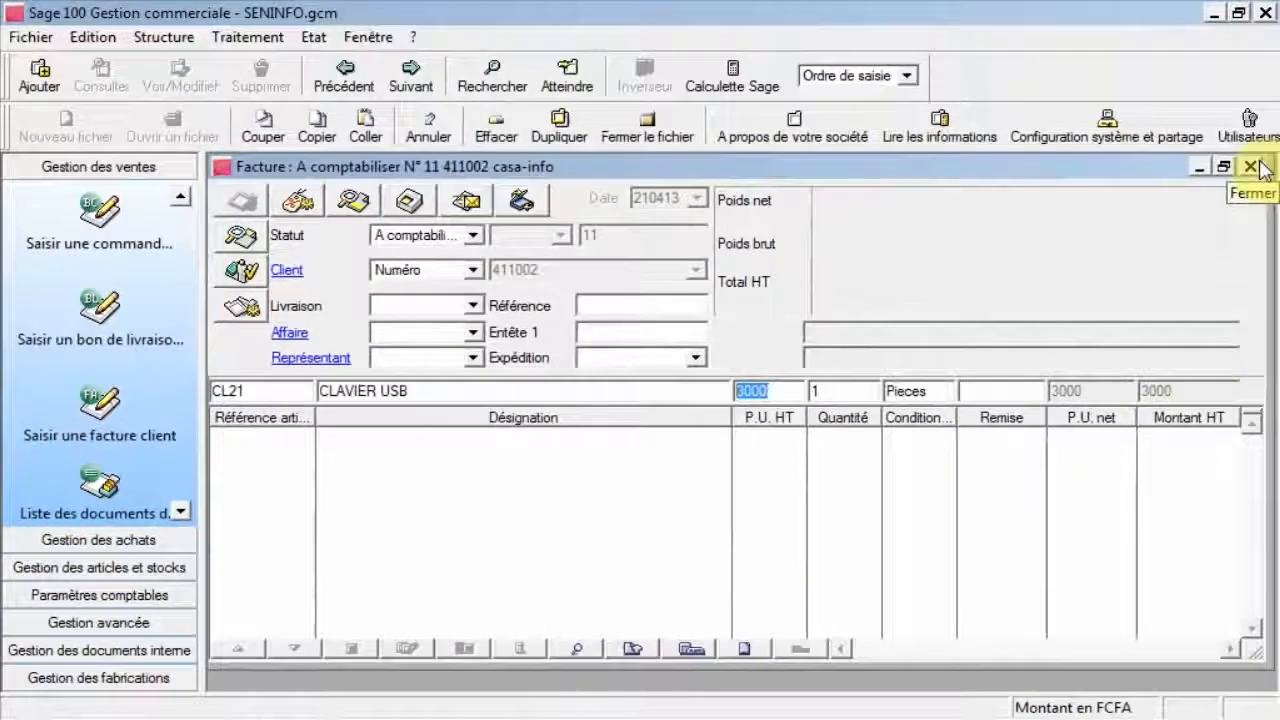
left_click(1254, 167)
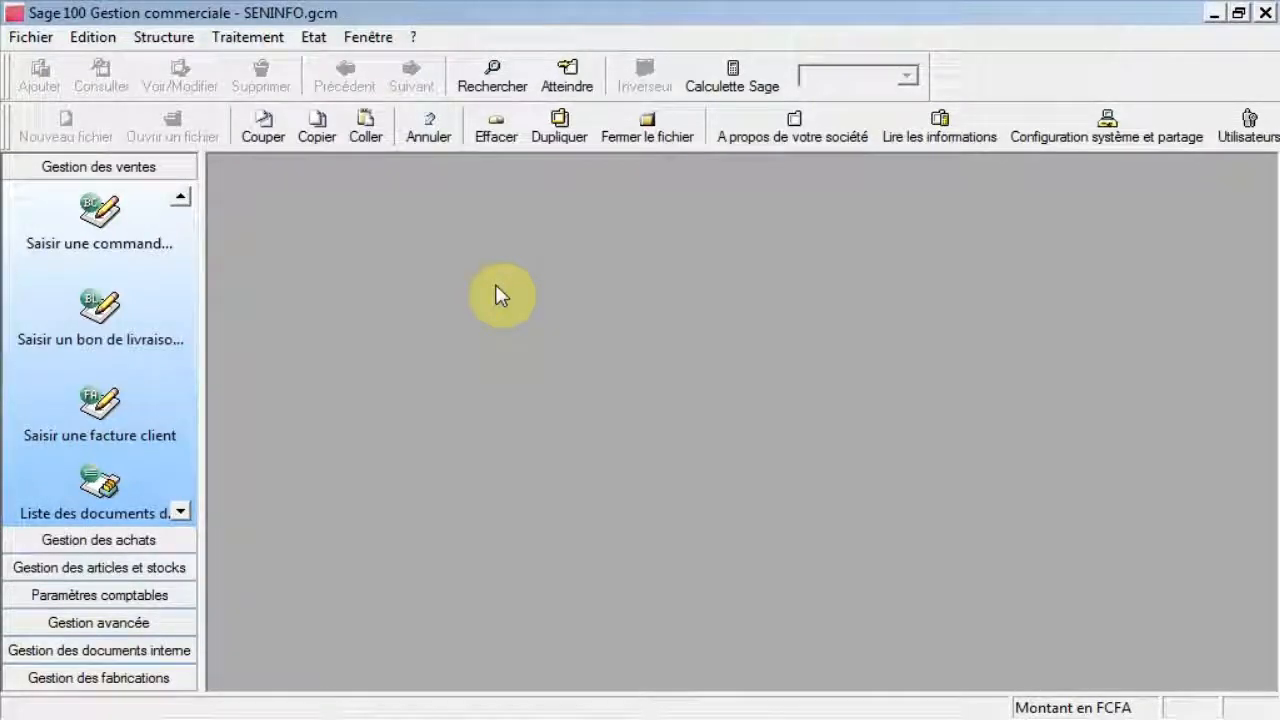
Open the Soldes et promotions scales and create a new promotion named Solde Pacques.
left_click(163, 37)
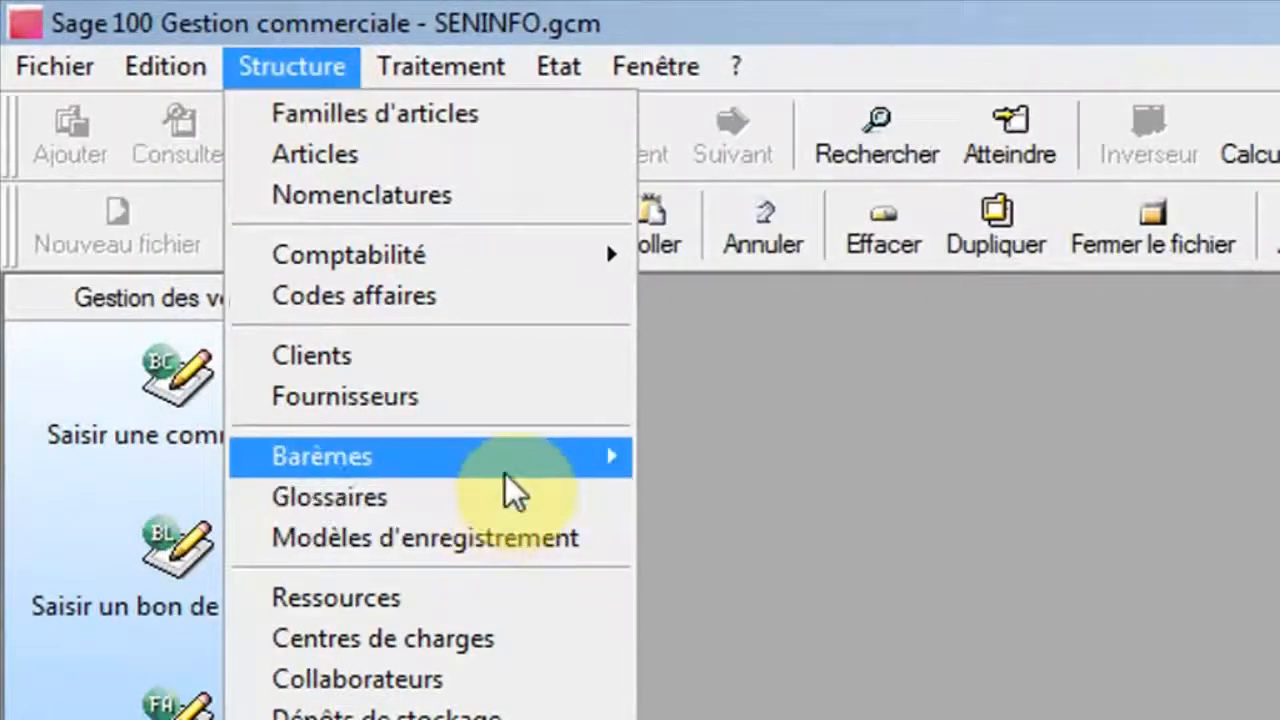
mouse_move(507, 472)
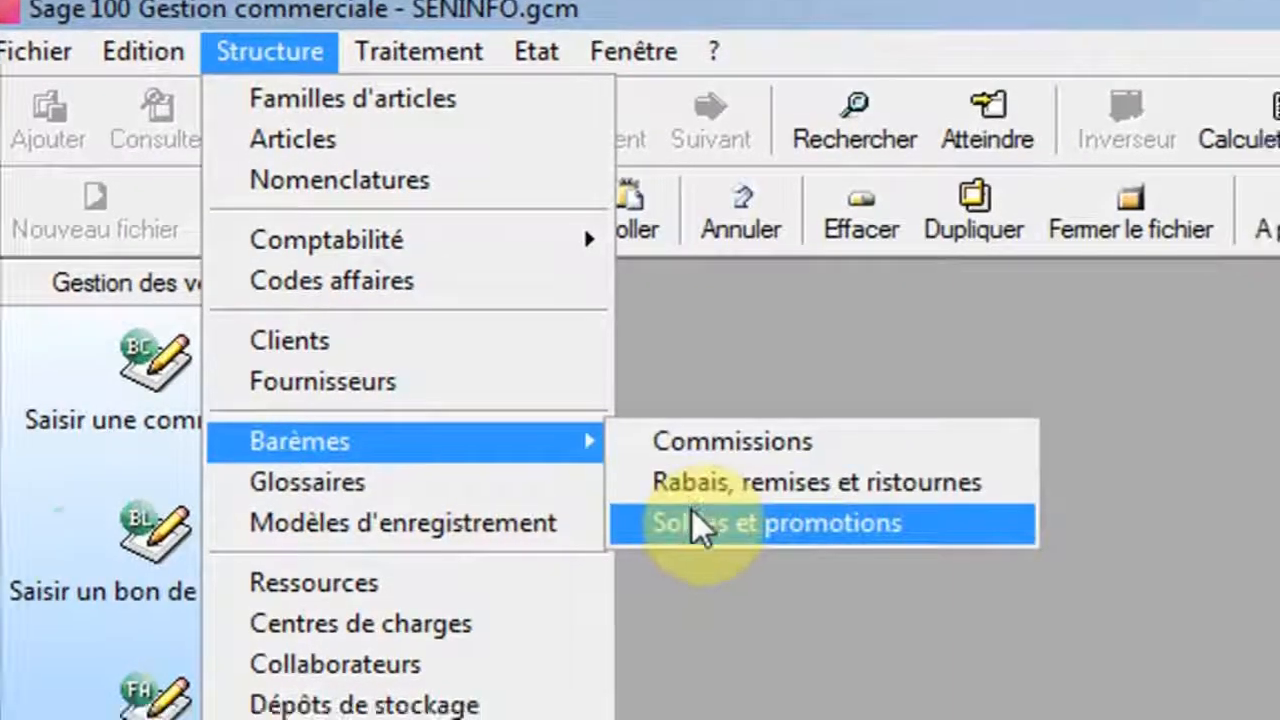
left_click(715, 537)
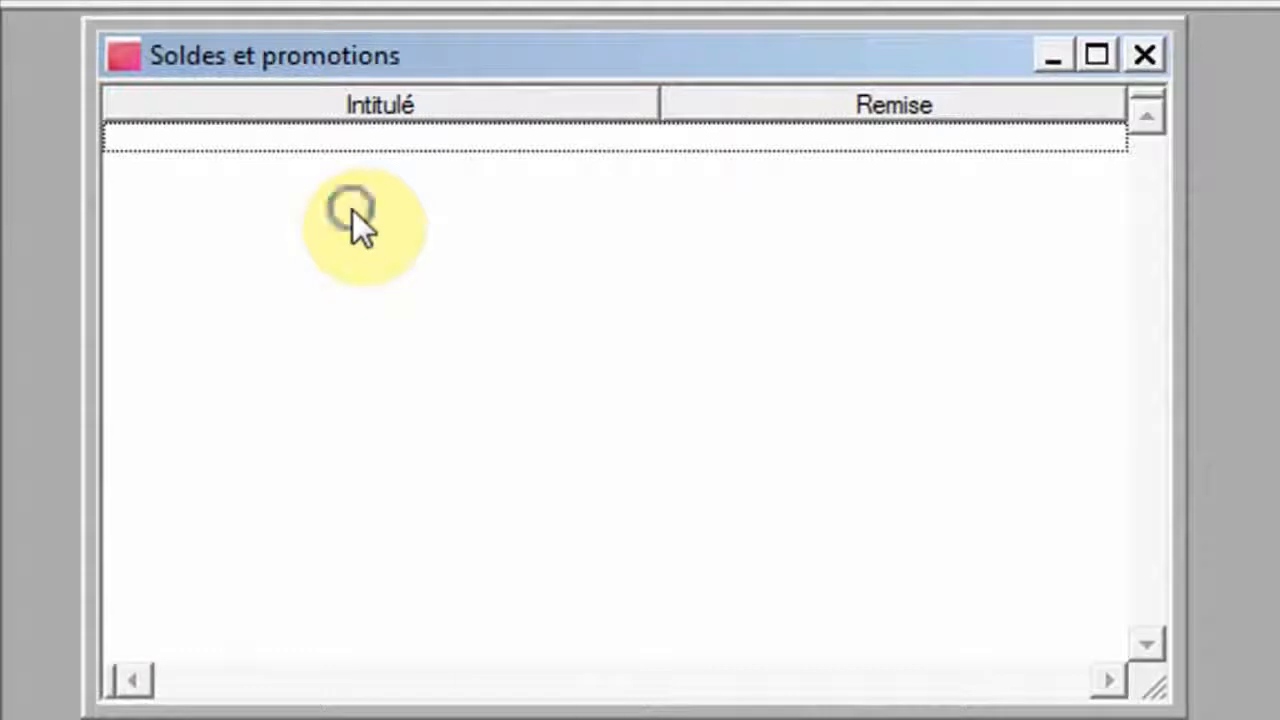
right_click(353, 210)
left_click(514, 472)
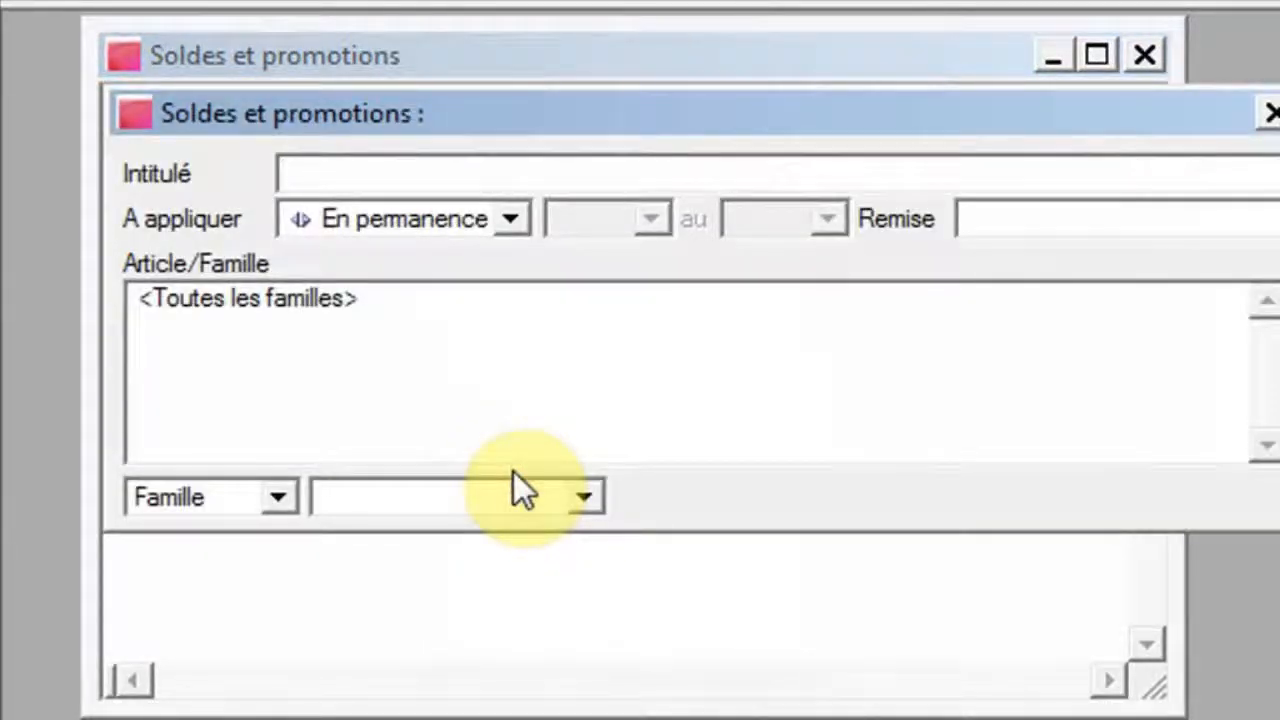
type("S")
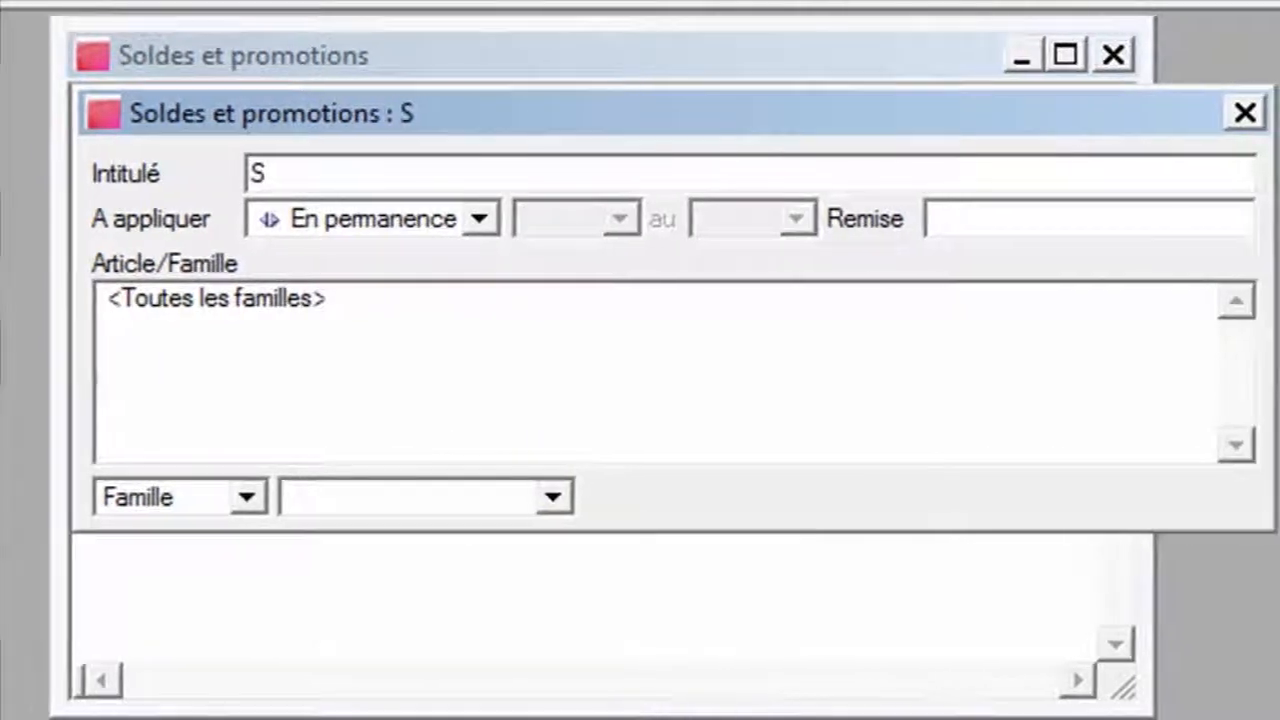
type("olde")
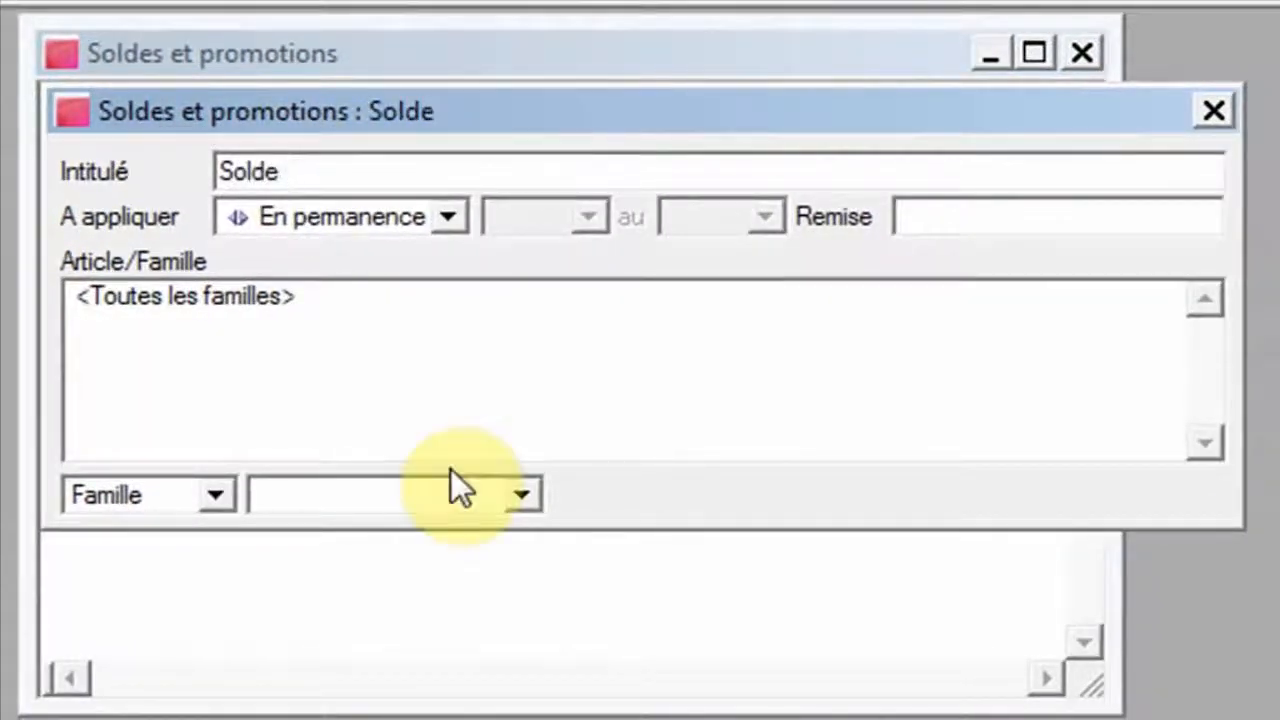
type(" Pacques")
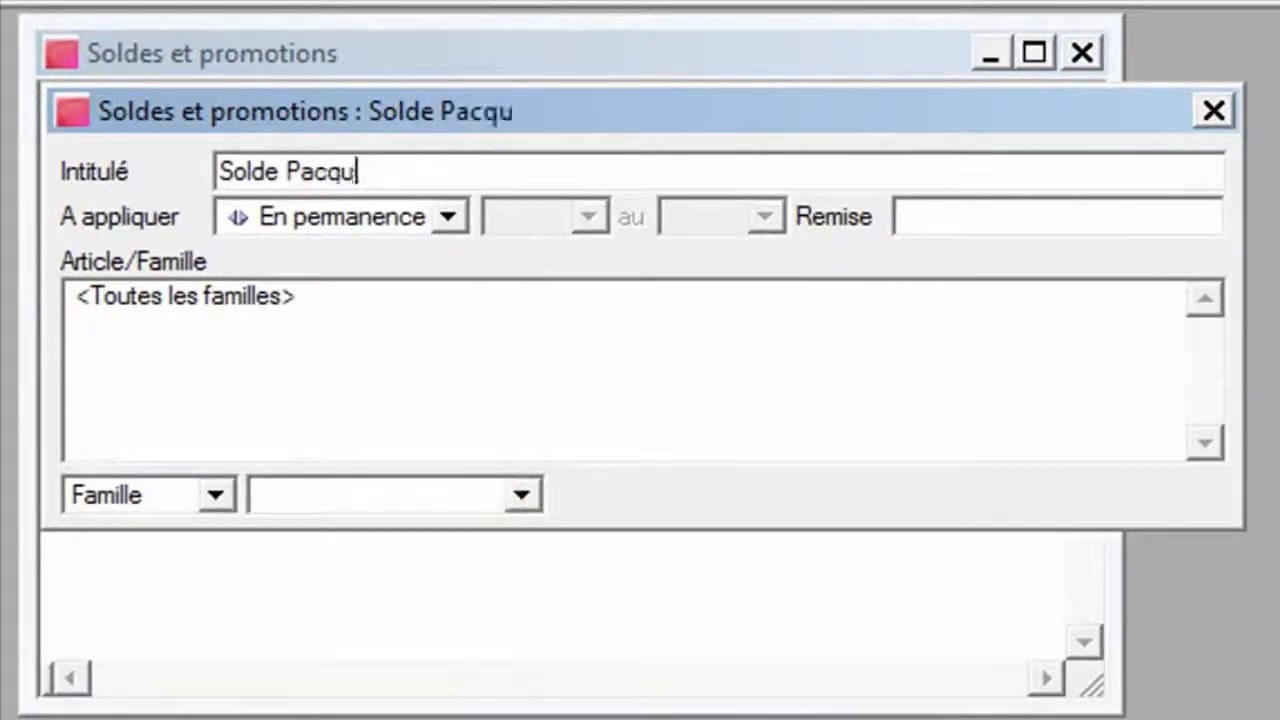
Set the promotion to apply Pendant the period from 150313 to 150413.
left_click(450, 216)
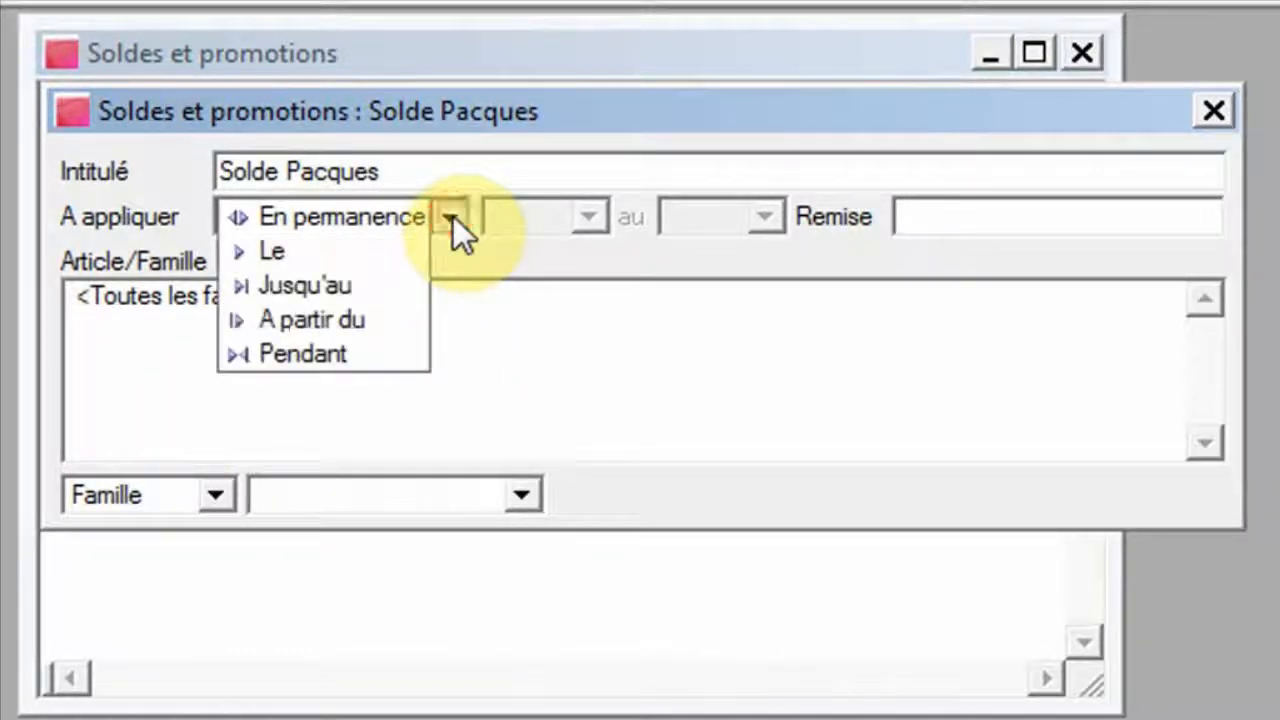
left_click(366, 349)
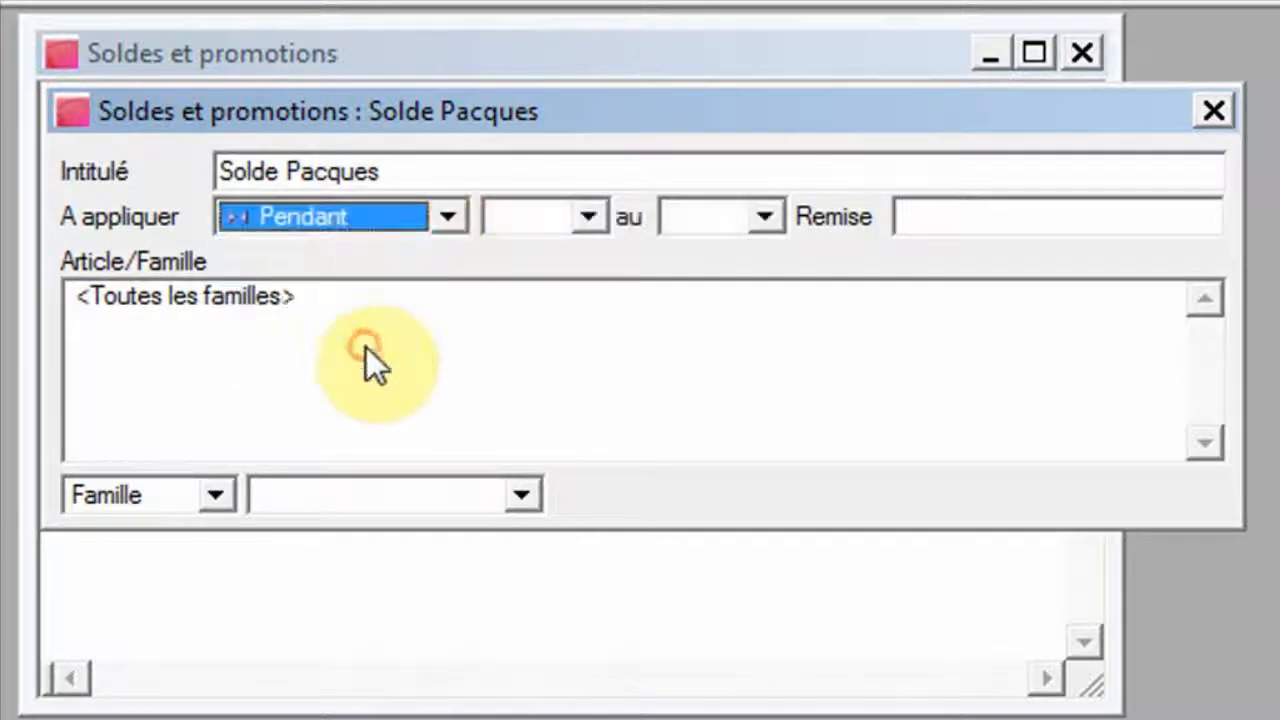
left_click(589, 217)
left_click(645, 267)
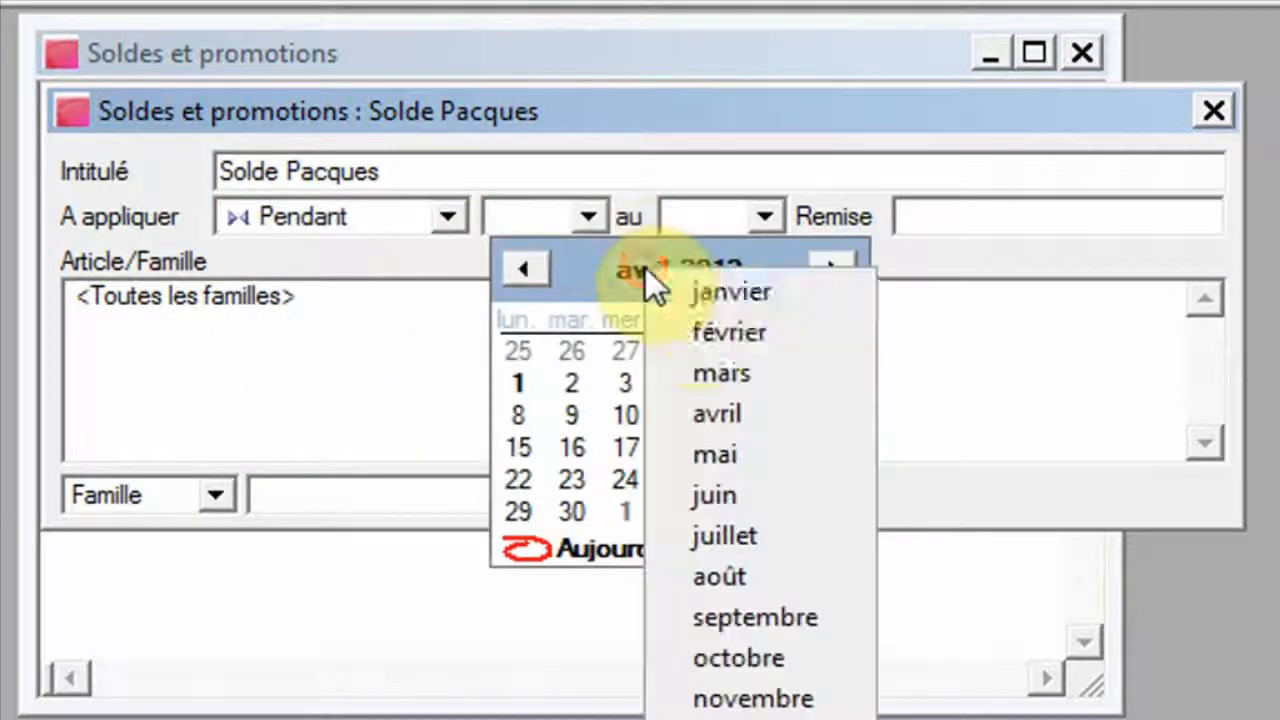
left_click(717, 366)
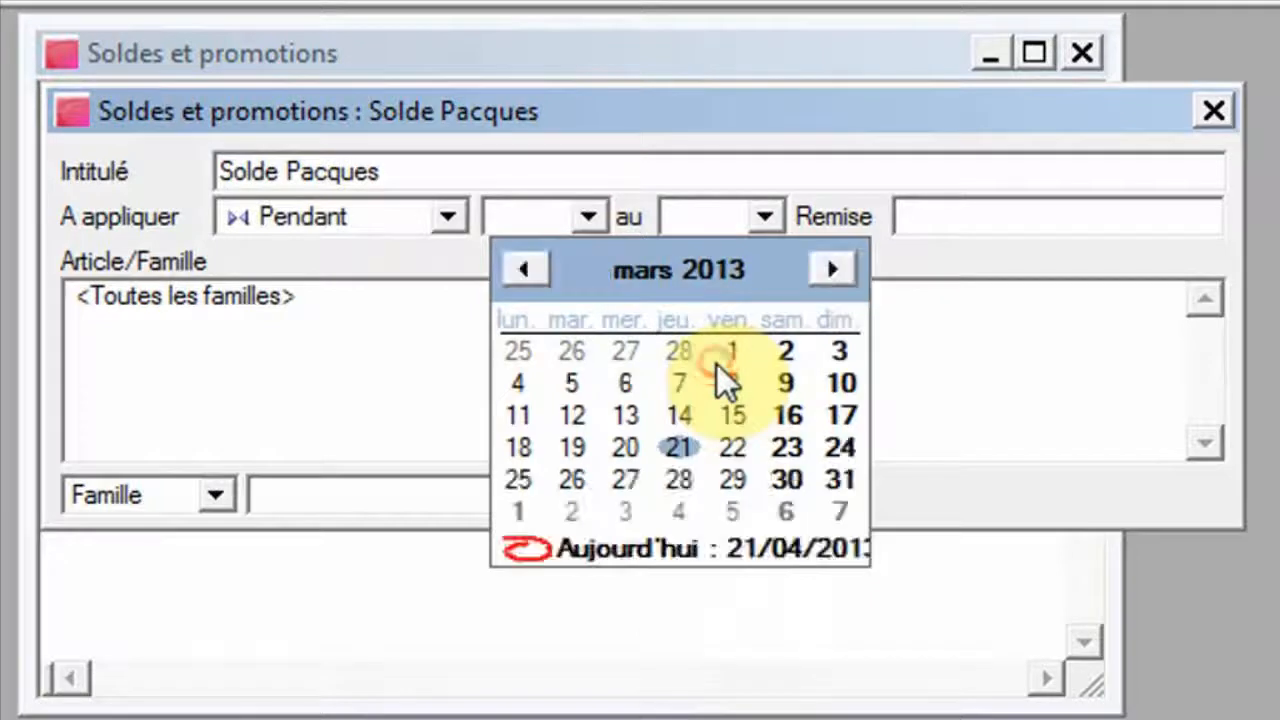
left_click(736, 414)
left_click(764, 215)
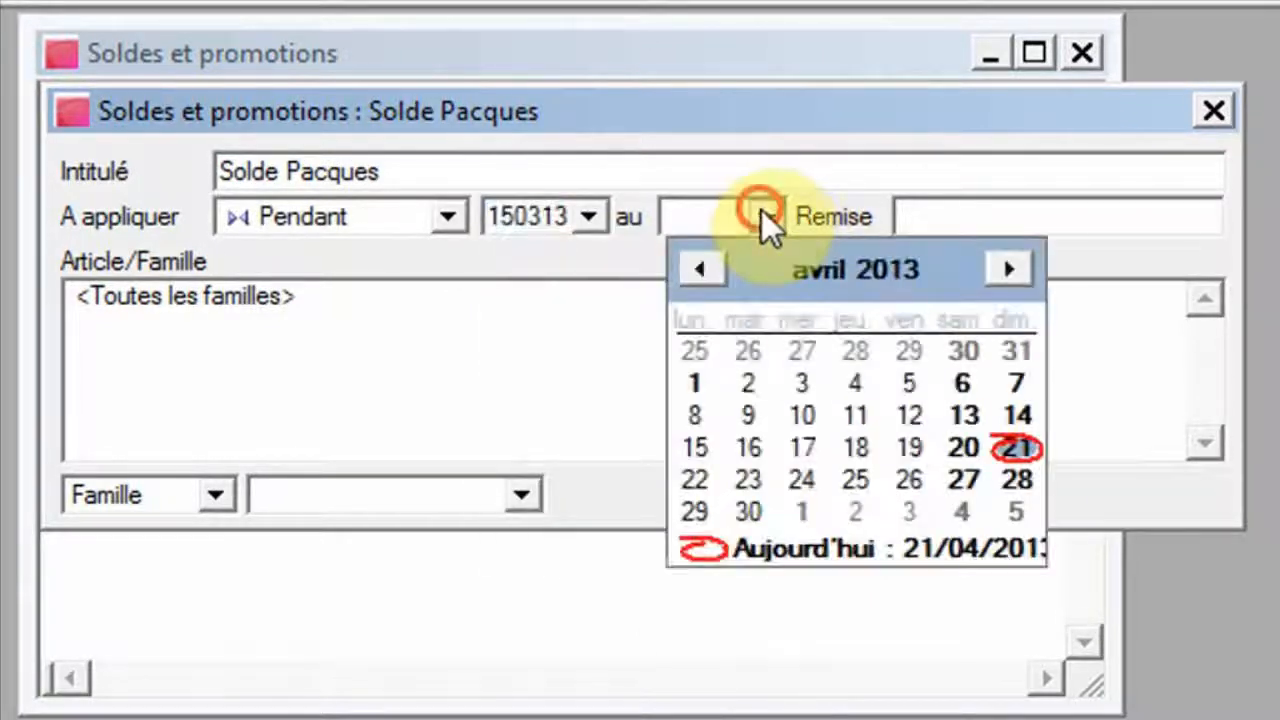
left_click(814, 268)
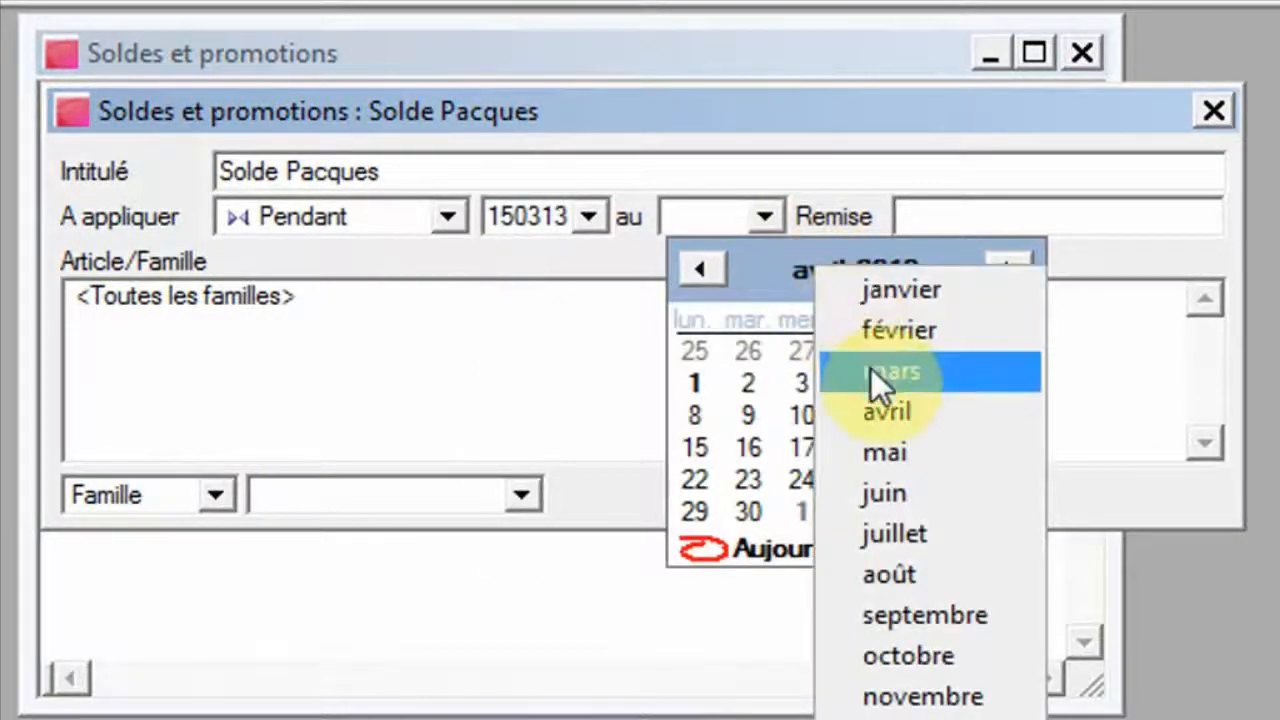
left_click(878, 406)
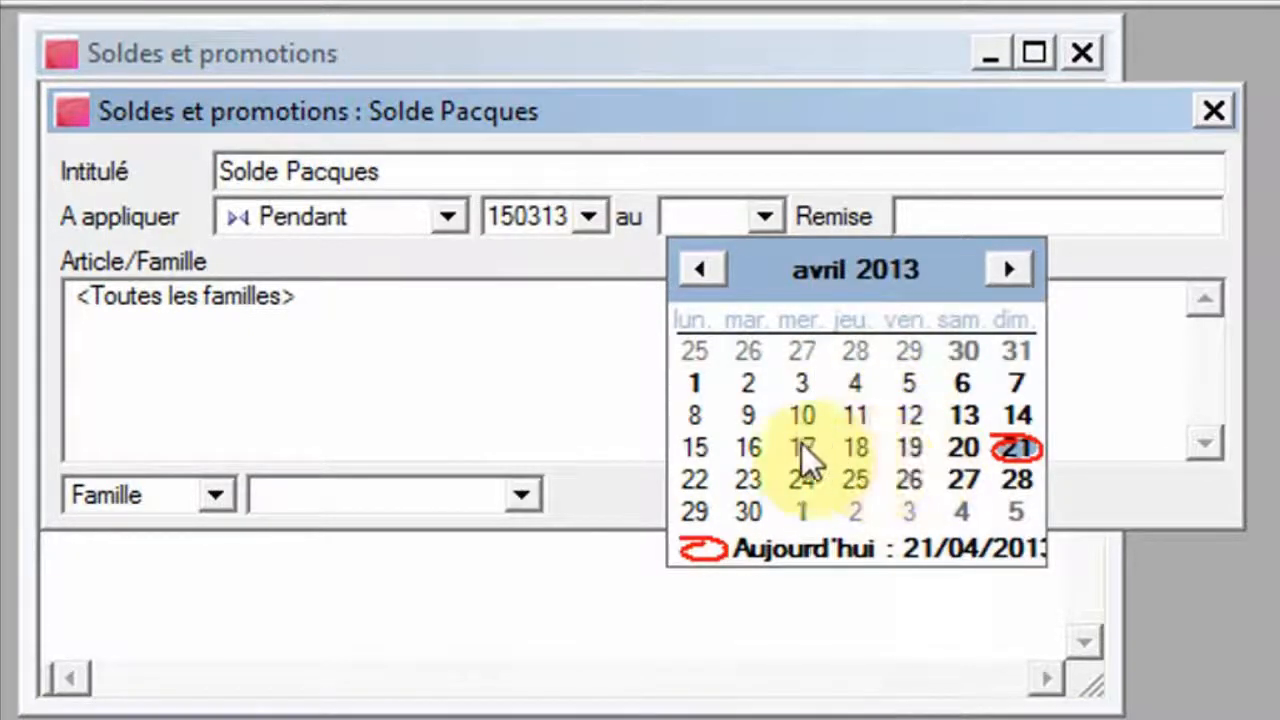
left_click(697, 446)
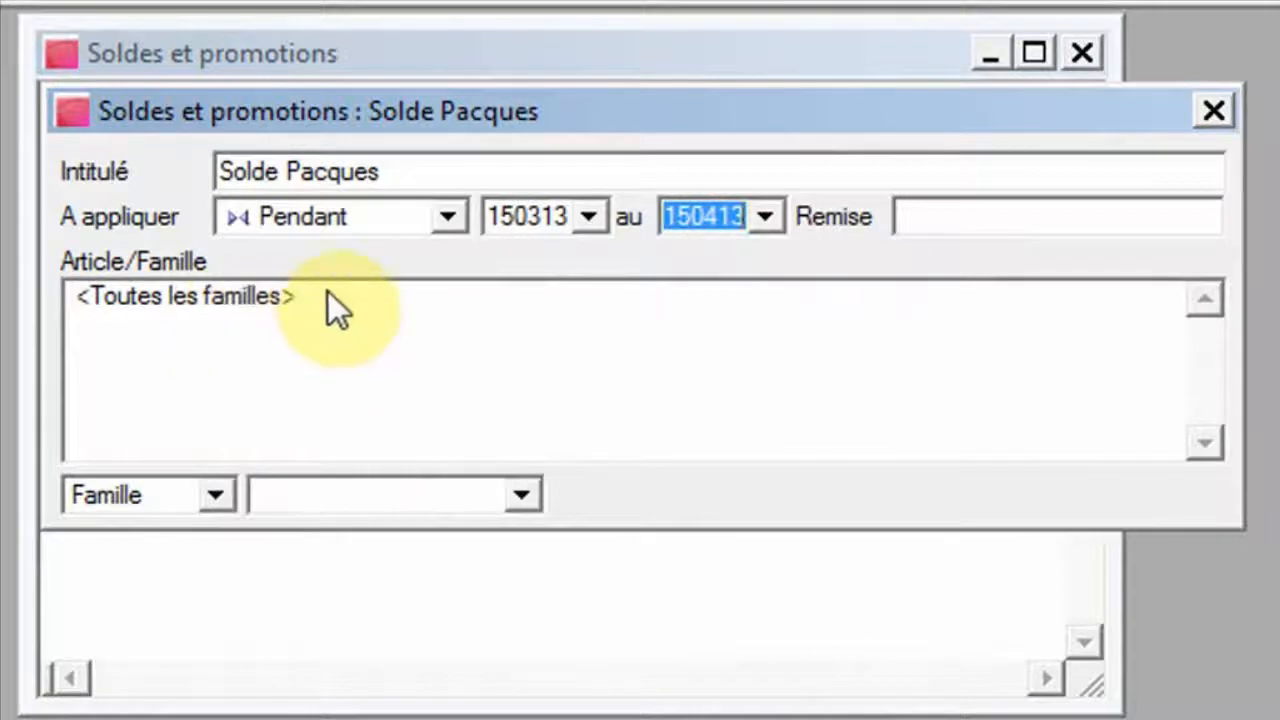
Set the promotion's discount to 5 and choose the CONSO Consommables informatiques article family.
left_click(938, 222)
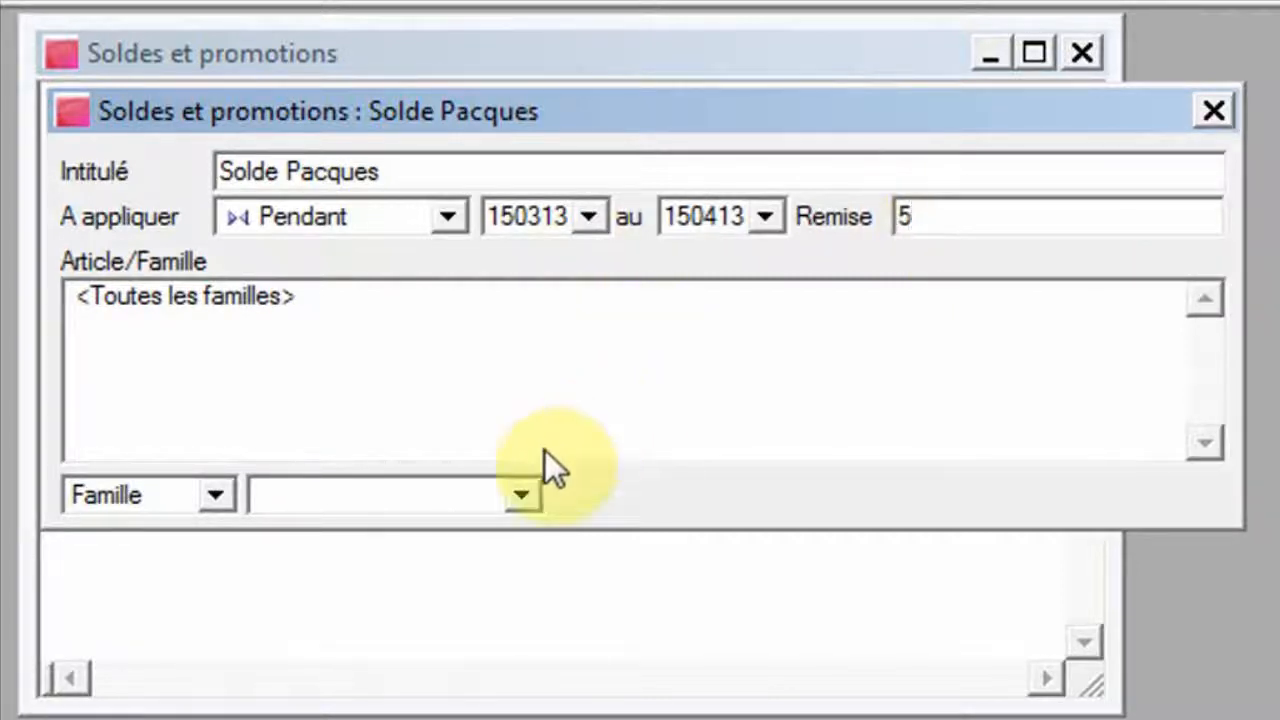
left_click(528, 490)
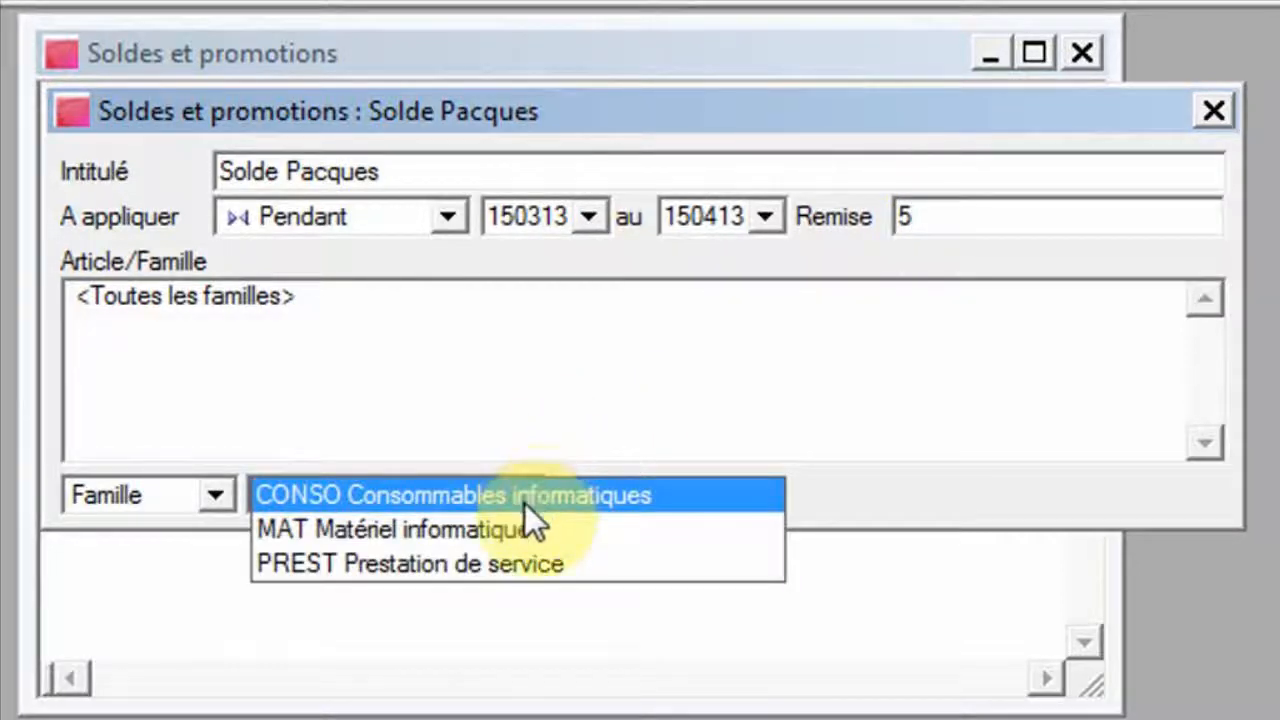
left_click(525, 504)
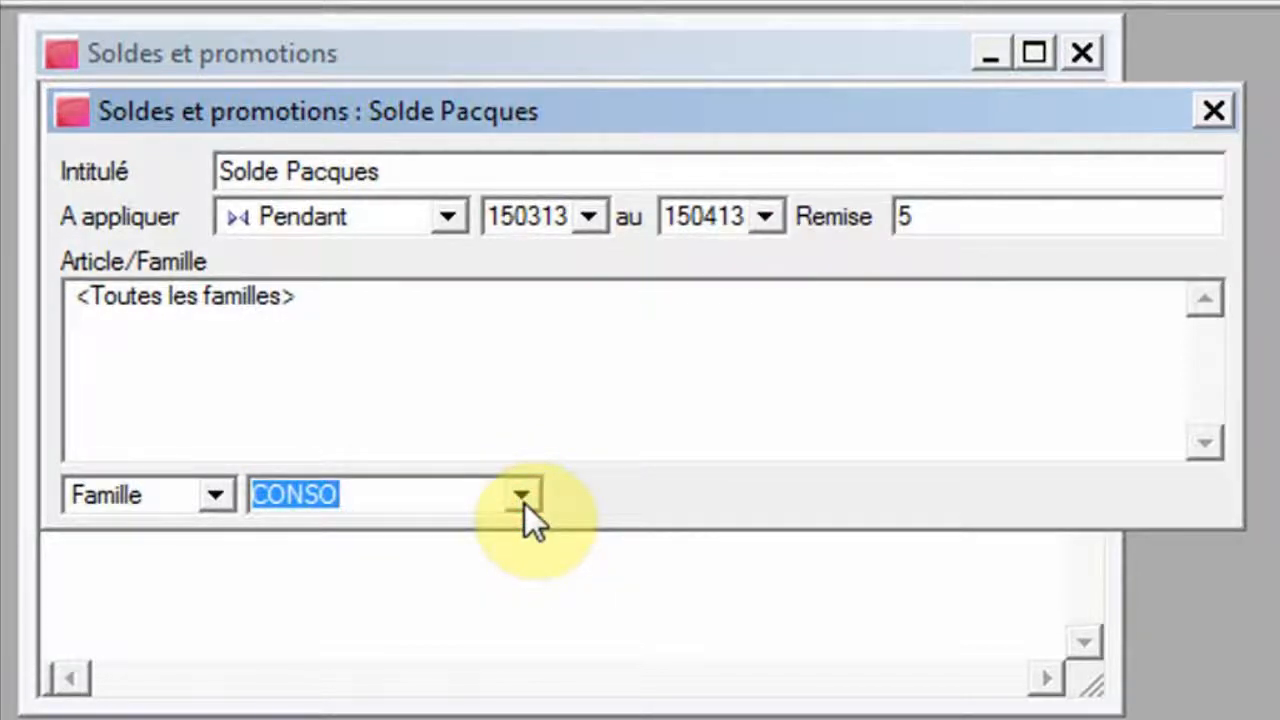
Save the Solde Pacques promotion with its CONSO family and close the Soldes et promotions window.
key("Return")
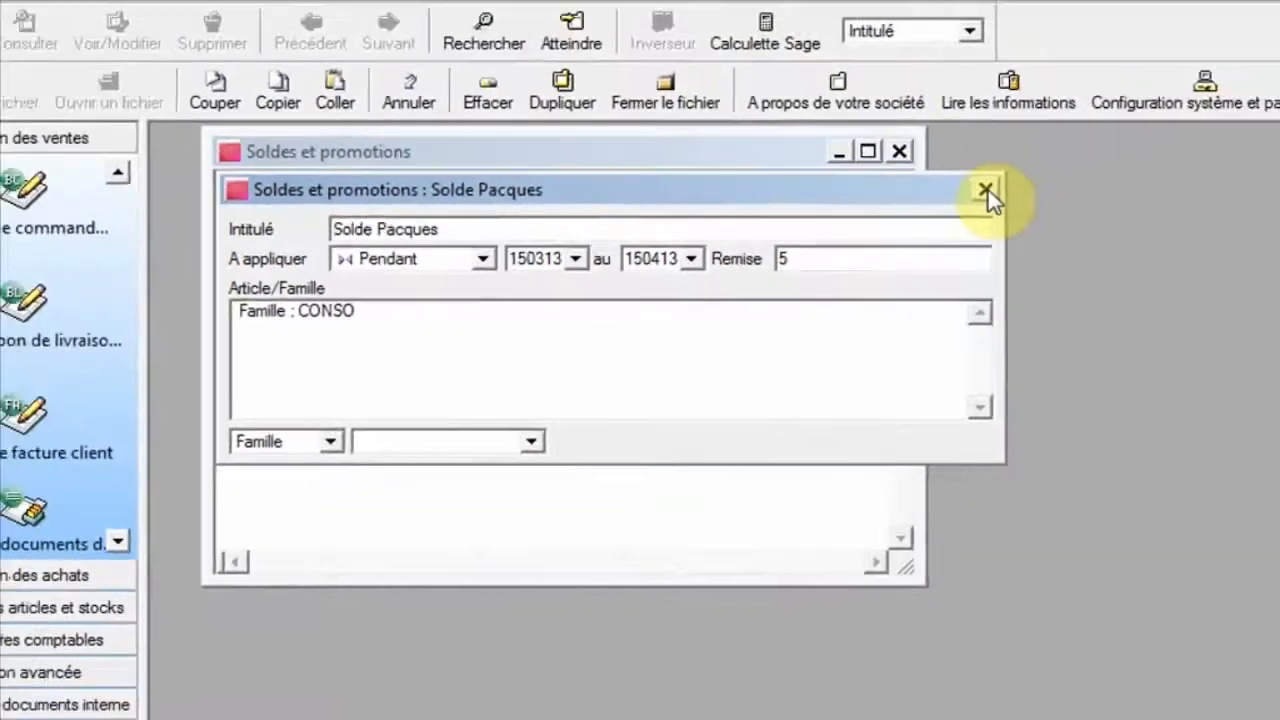
left_click(1213, 111)
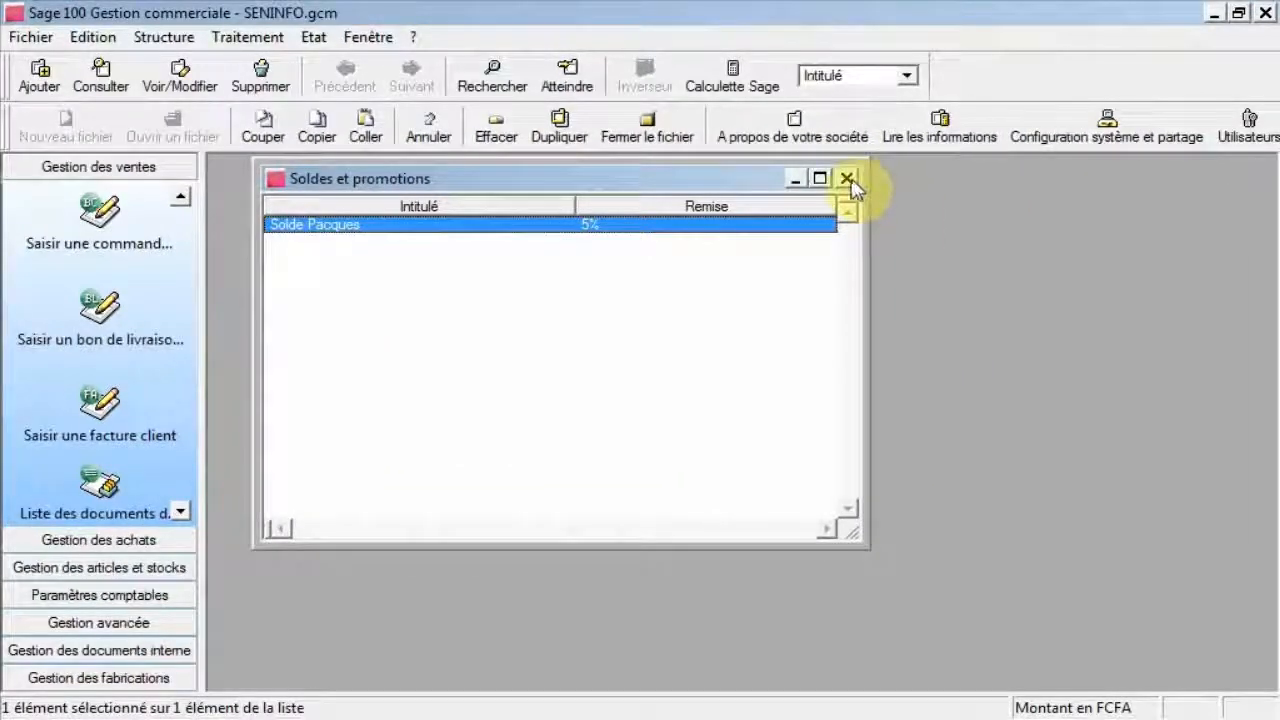
left_click(848, 181)
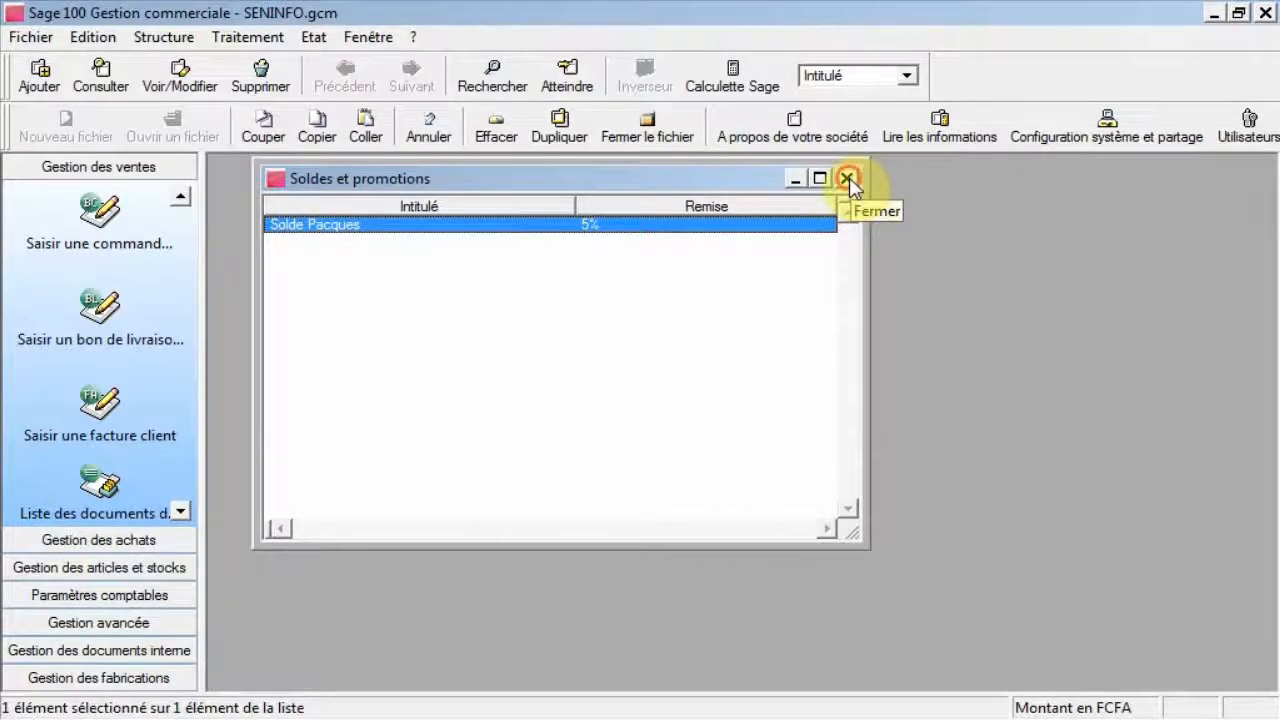
Start a new client invoice and select client 411001 DAK'COM.
left_click(100, 403)
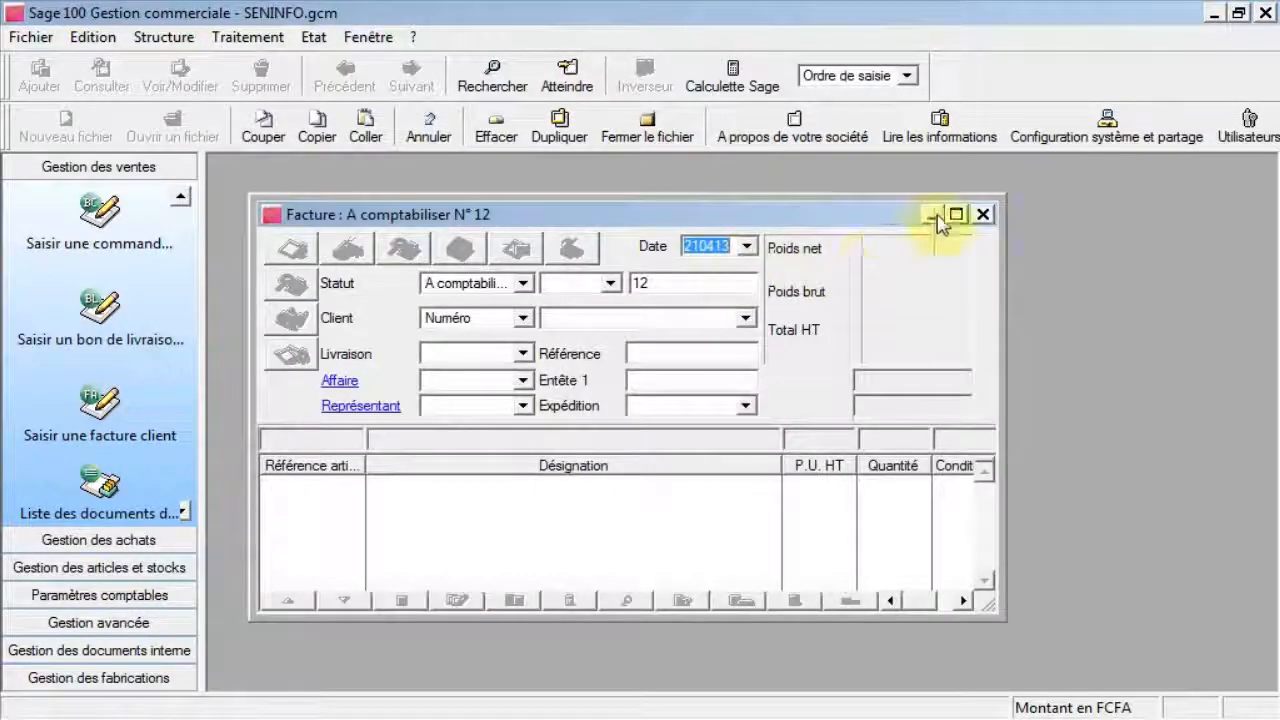
left_click(956, 215)
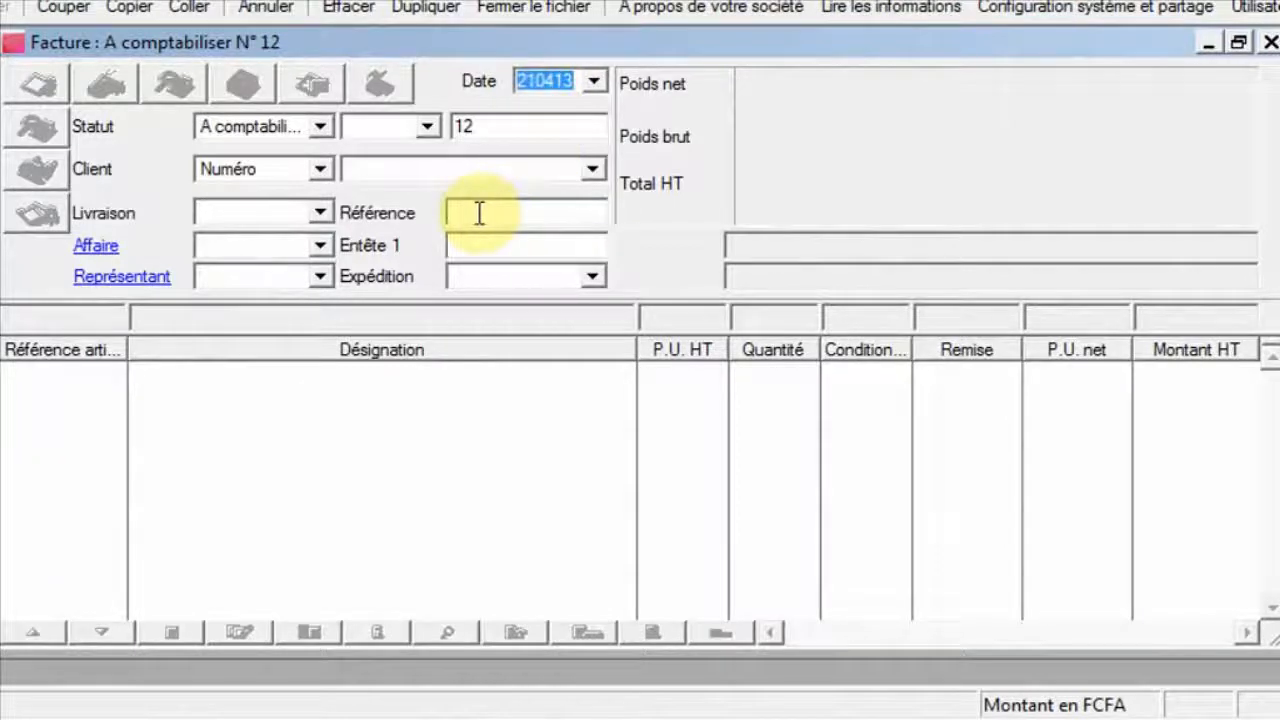
left_click(457, 171)
type("4")
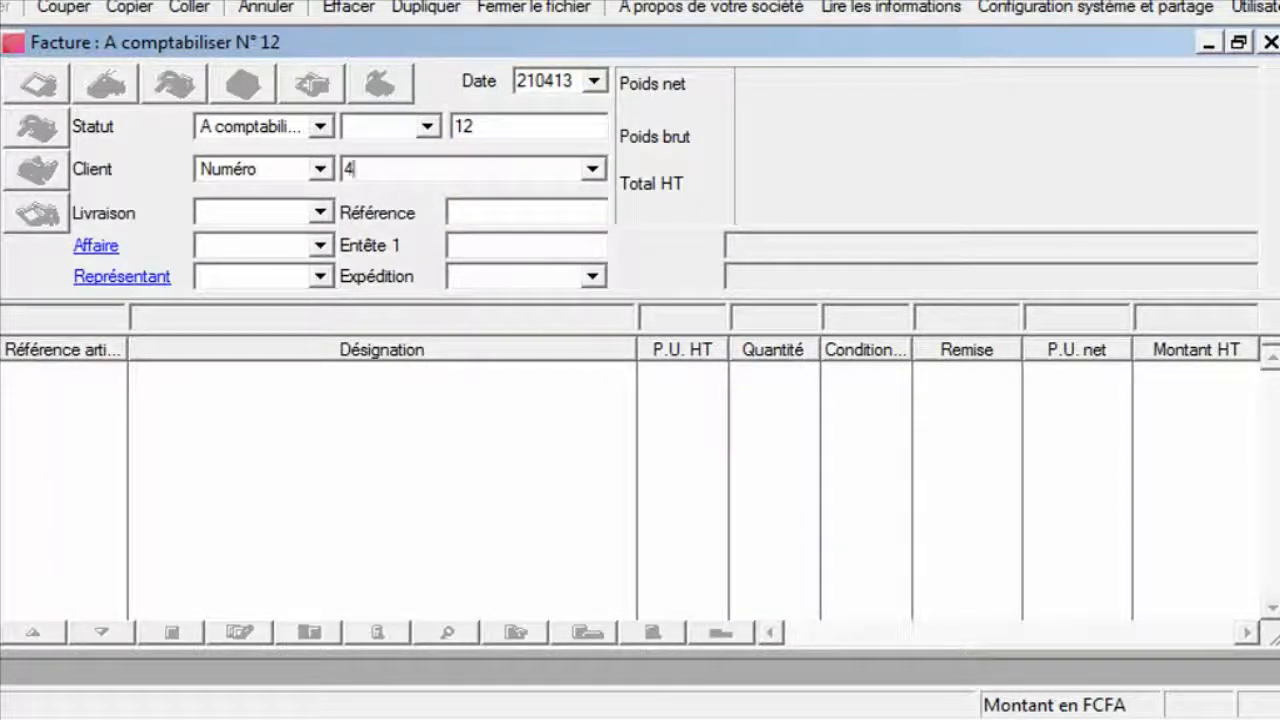
left_click(594, 170)
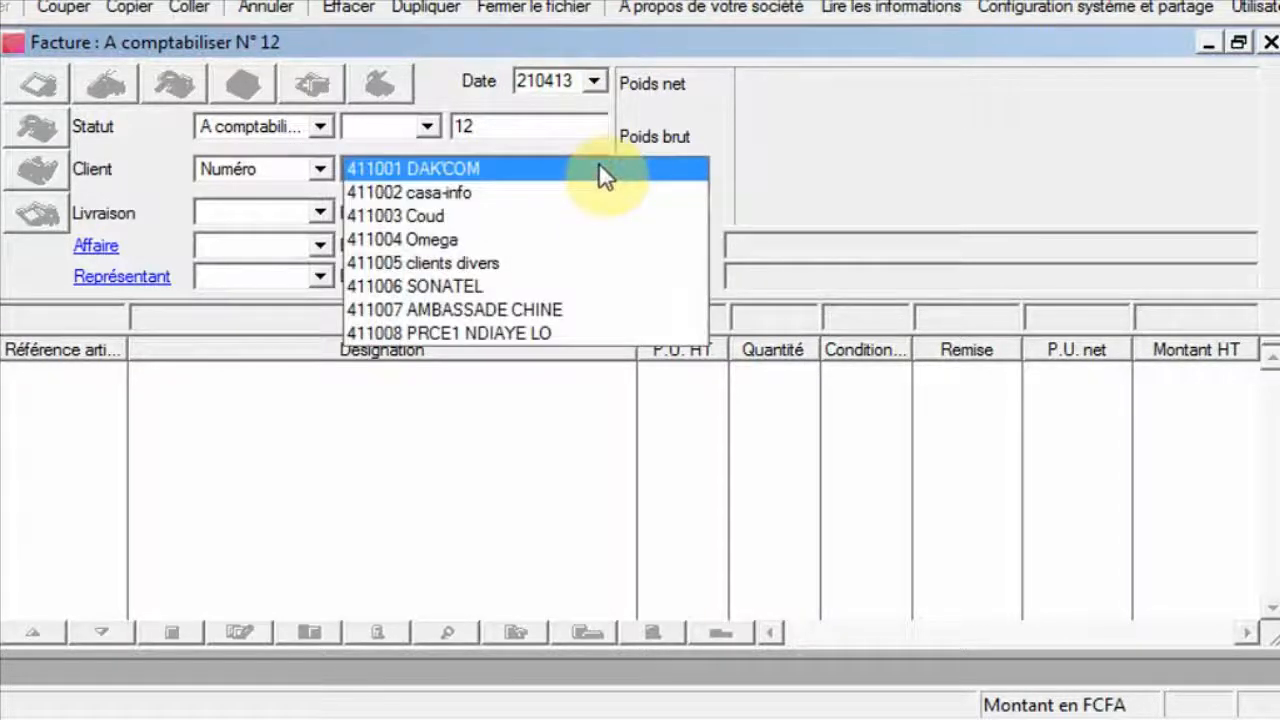
left_click(597, 167)
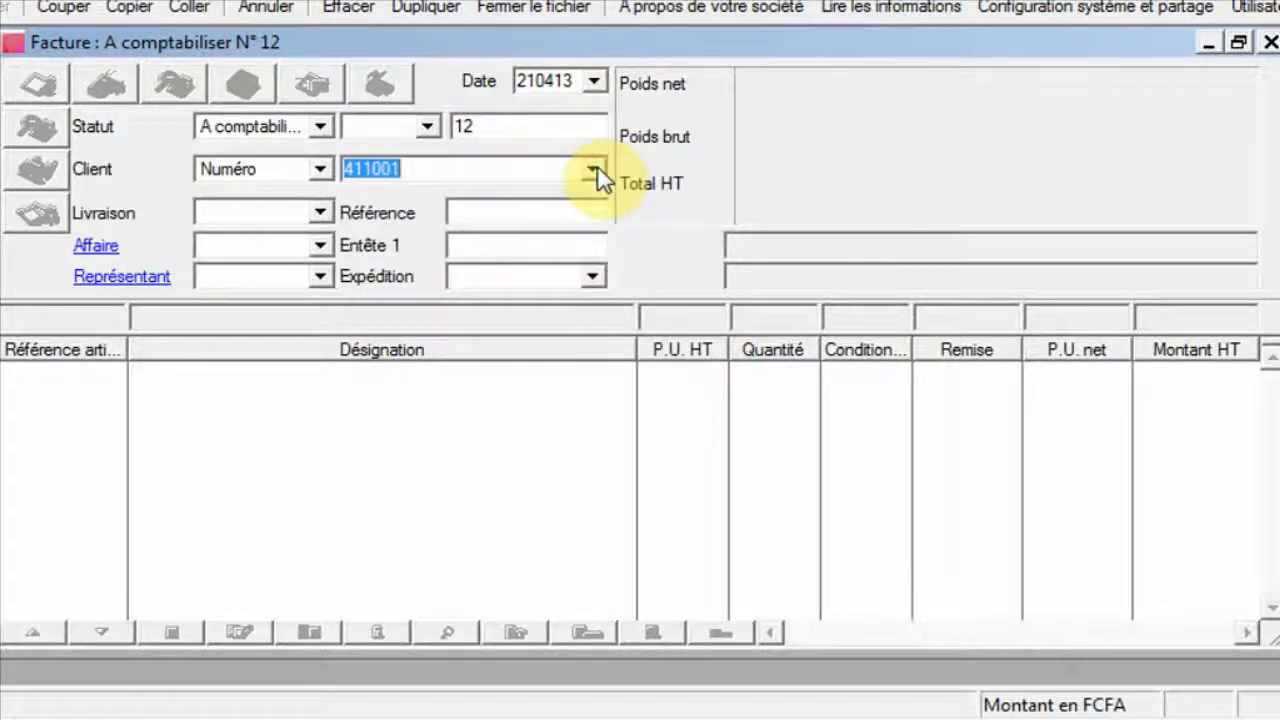
key("Return")
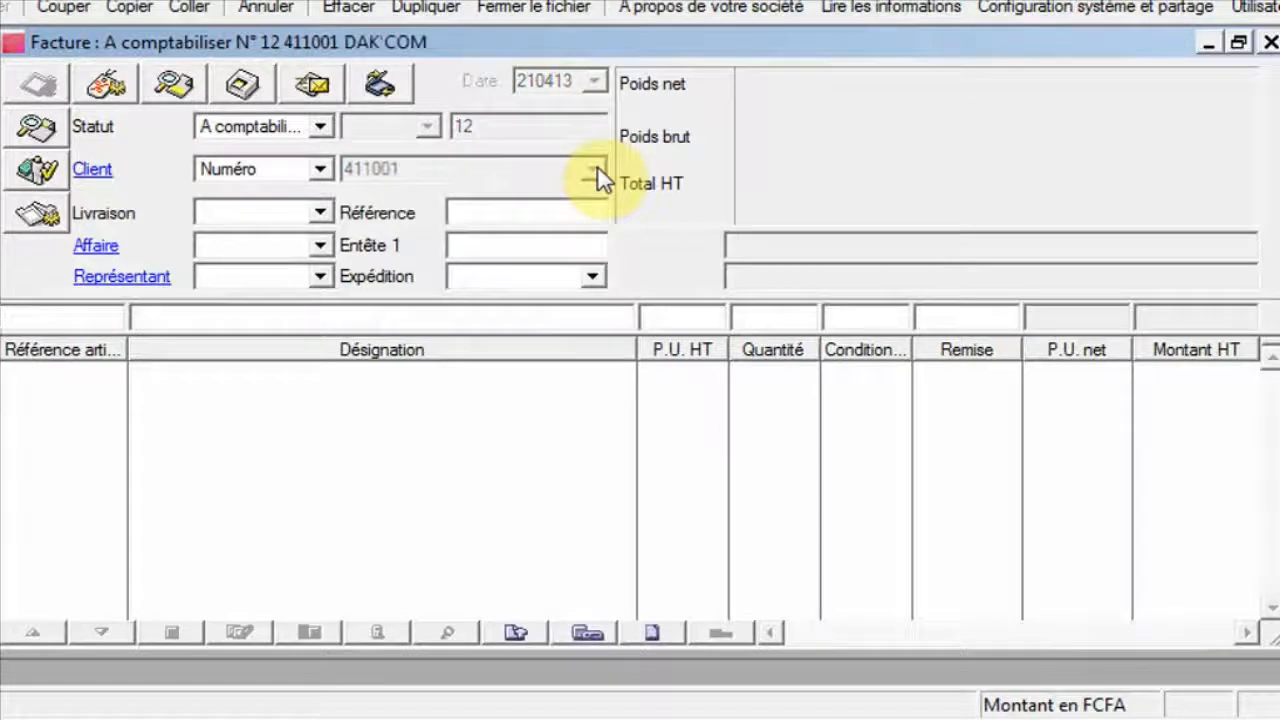
Add 4 units of CL21 CLAVIER USB from DEPOT CAP VERT to the DAK'COM invoice, then close it.
type("C")
key("Tab")
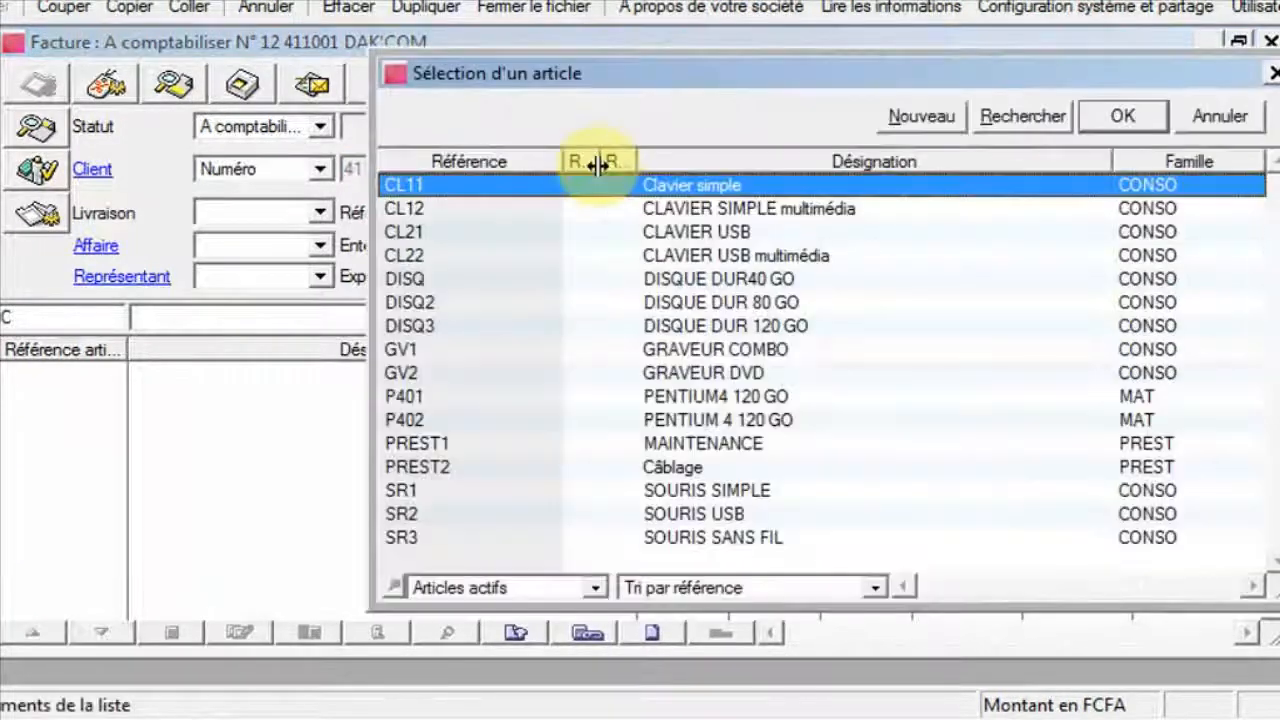
double_click(720, 231)
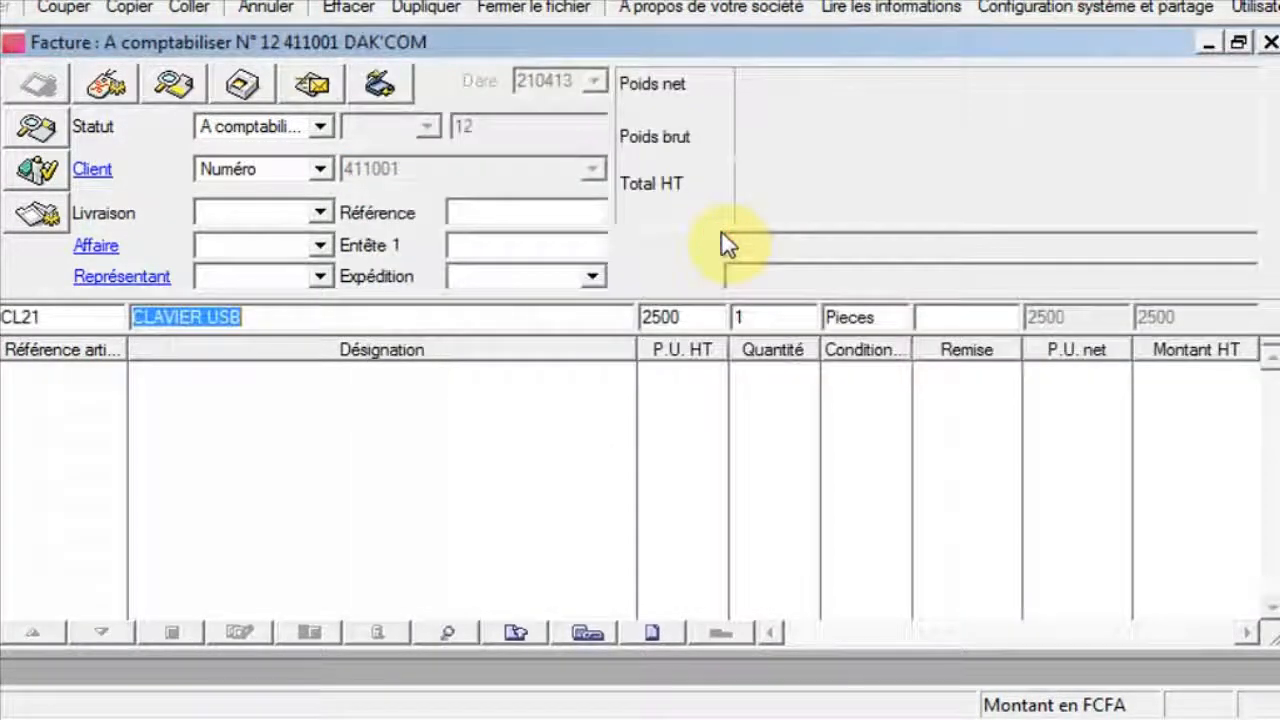
key("Tab")
key("Tab")
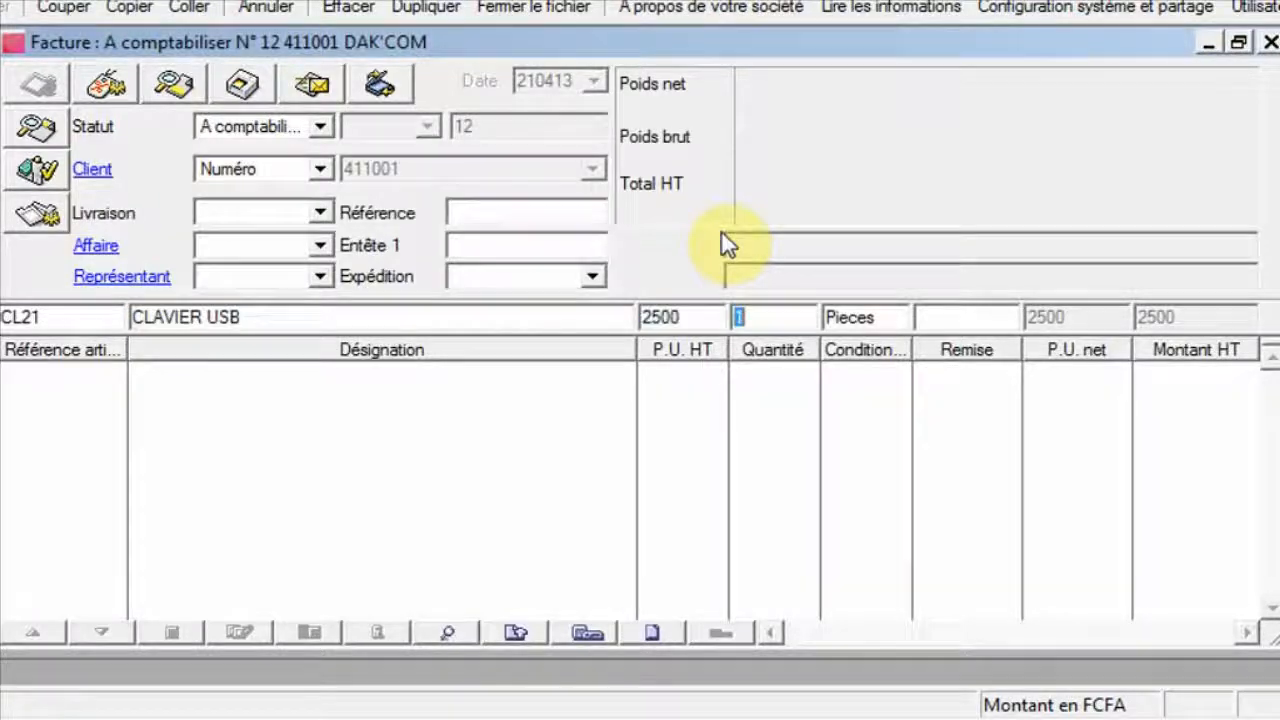
key("Tab")
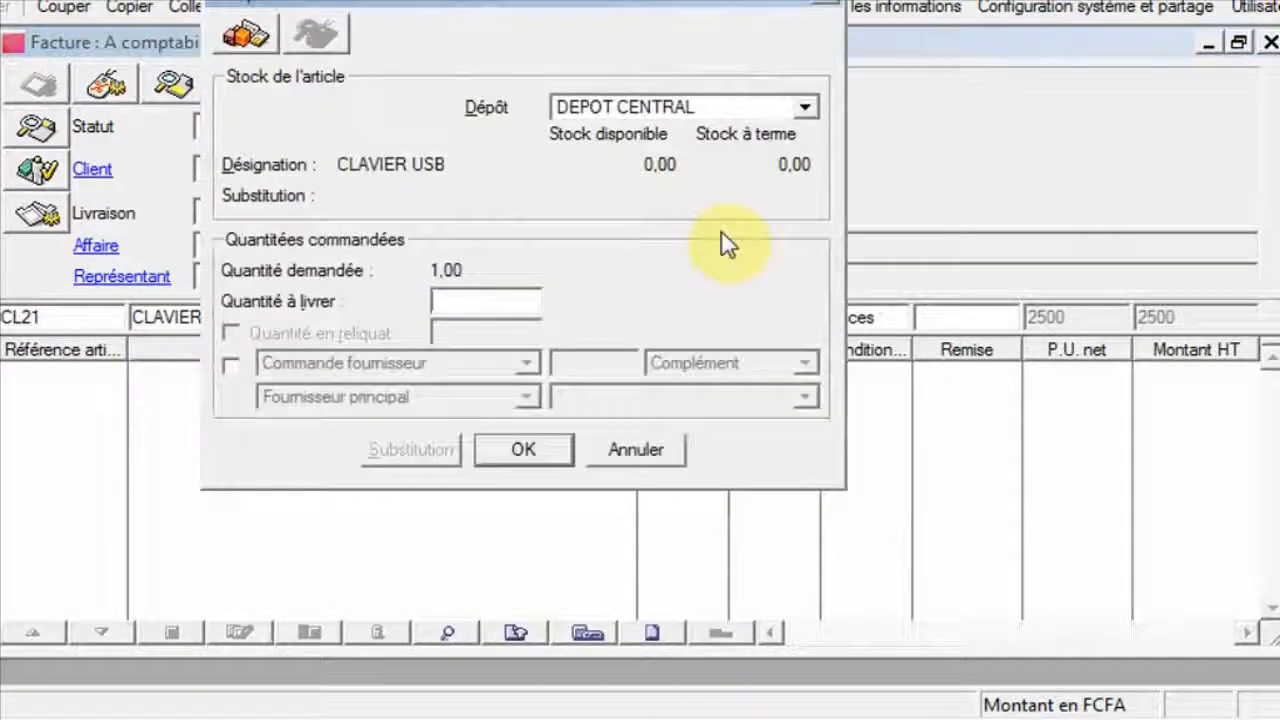
left_click(803, 106)
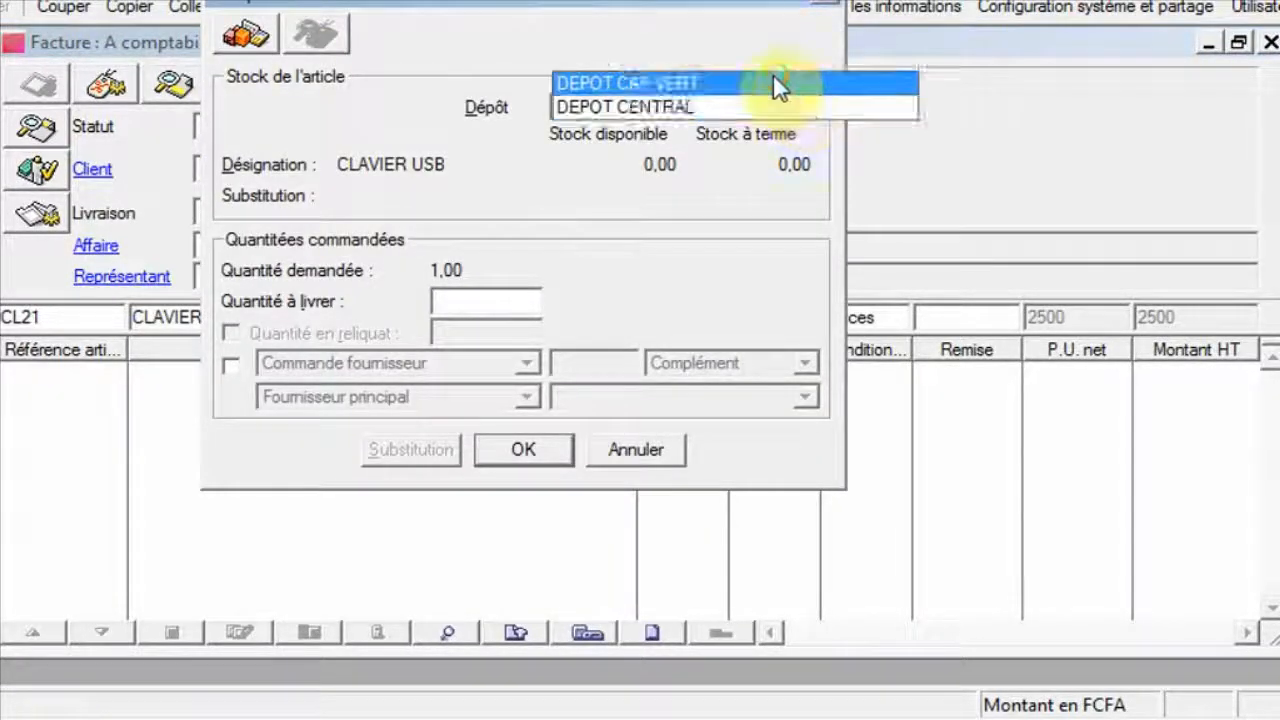
left_click(775, 83)
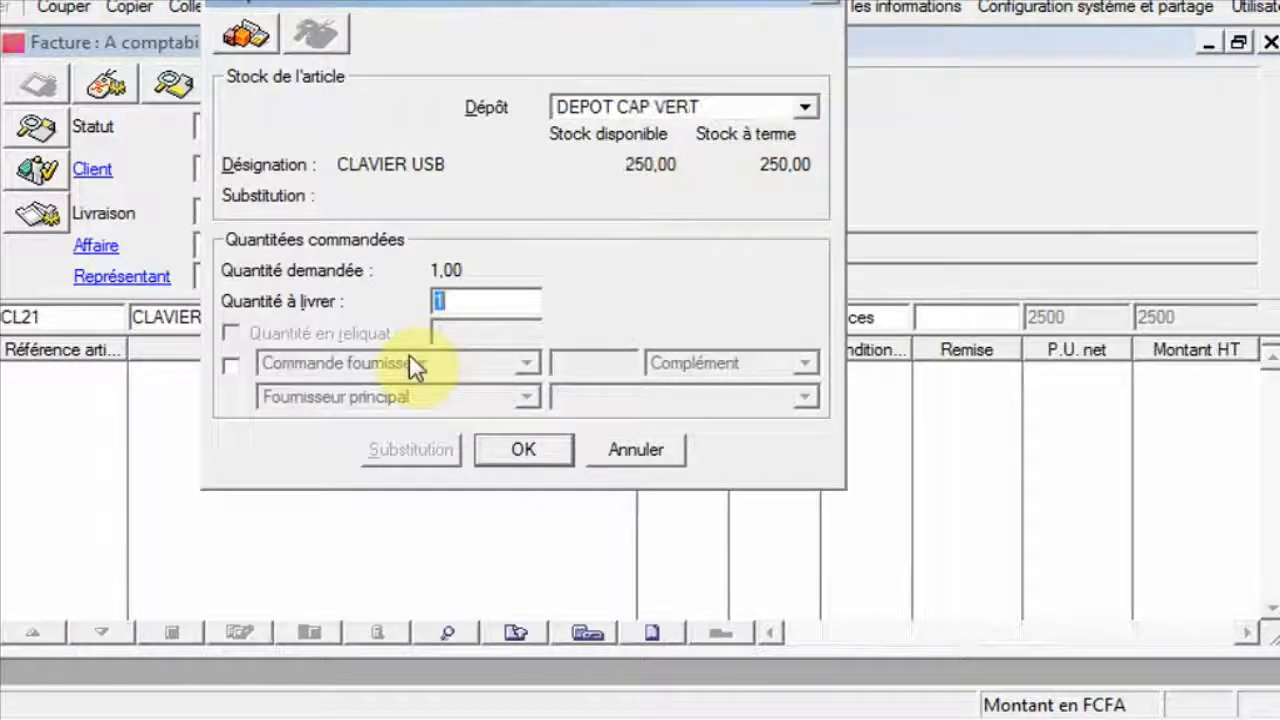
type("4")
key("Return")
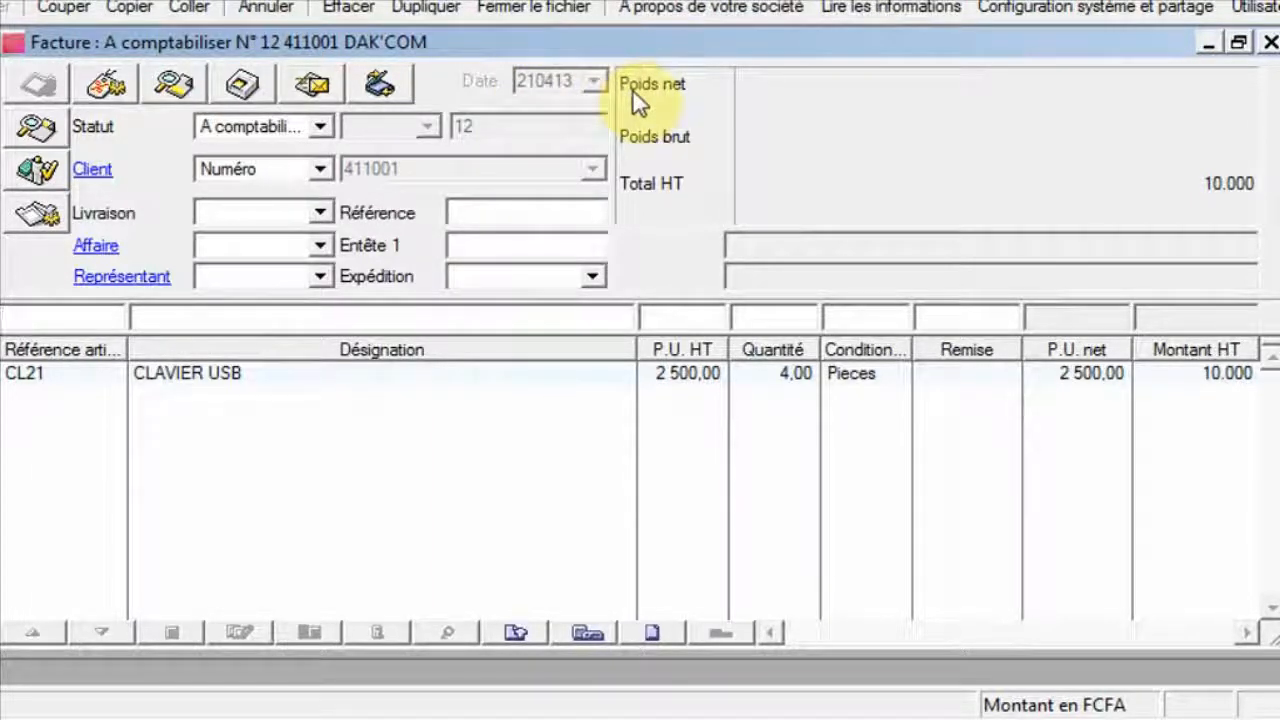
left_click(1279, 43)
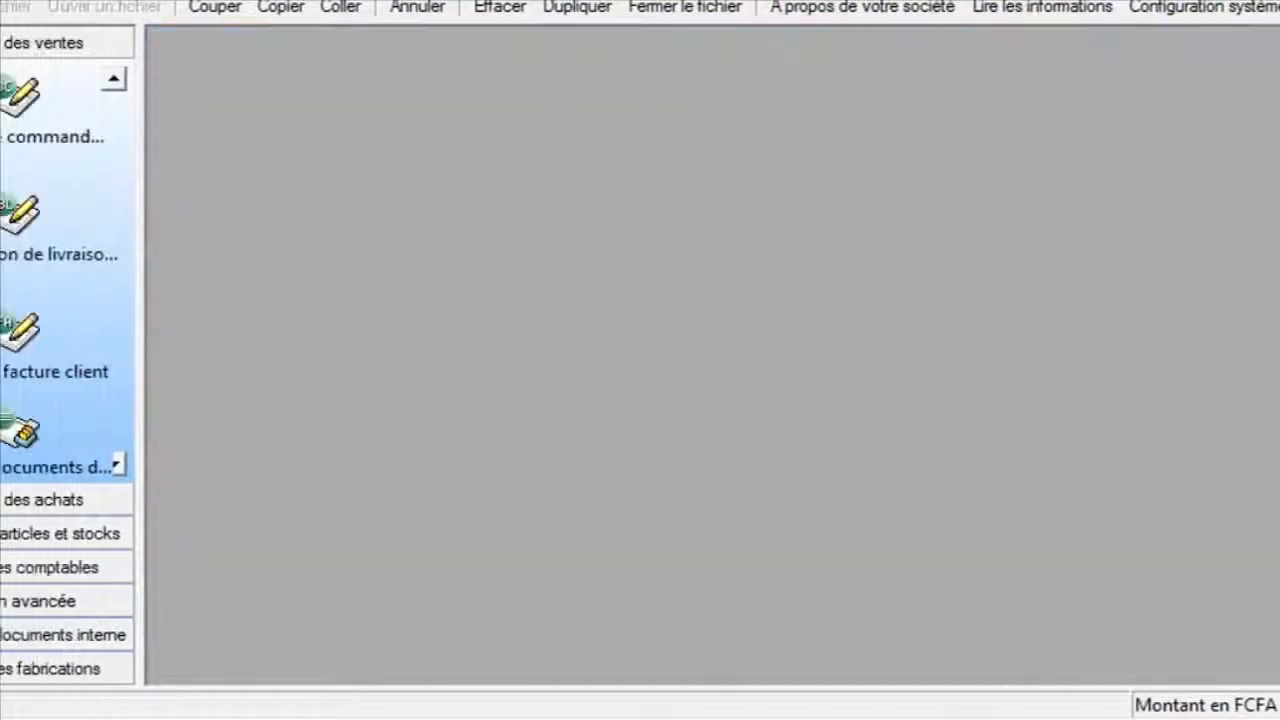
Start another client invoice dated 5 April 2013 for client 411002 casa-info.
left_click(124, 332)
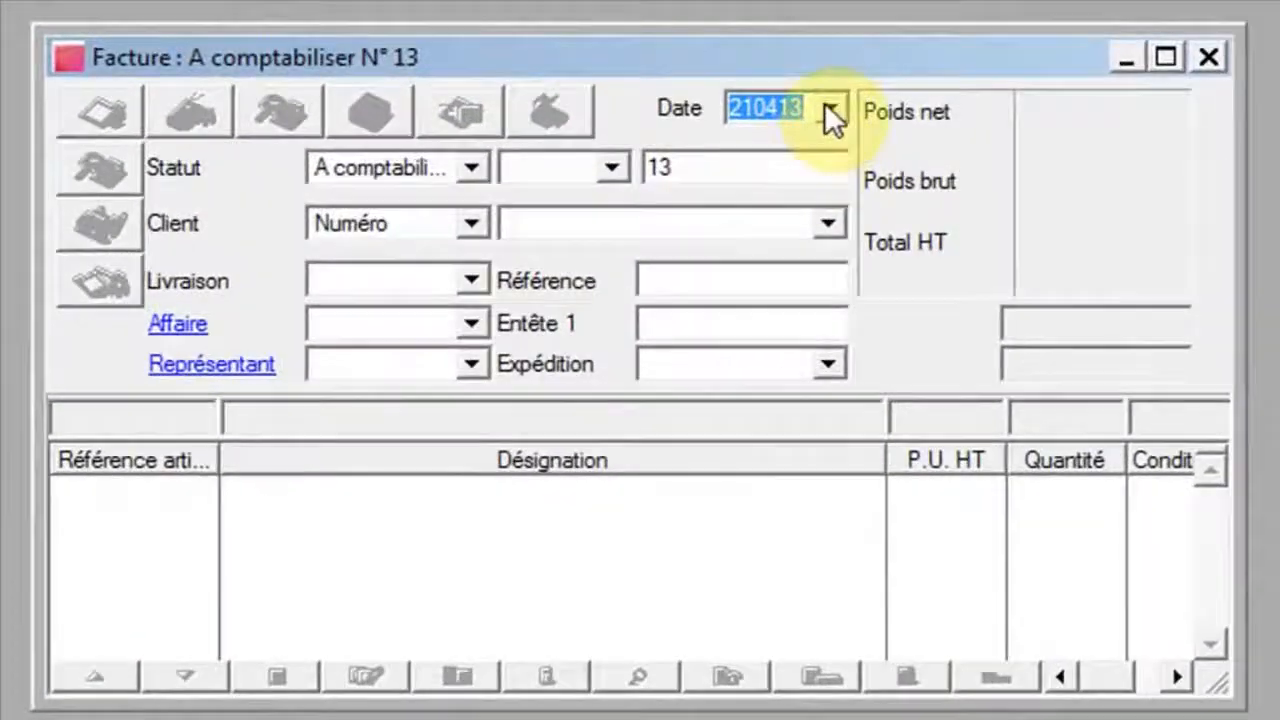
left_click(830, 104)
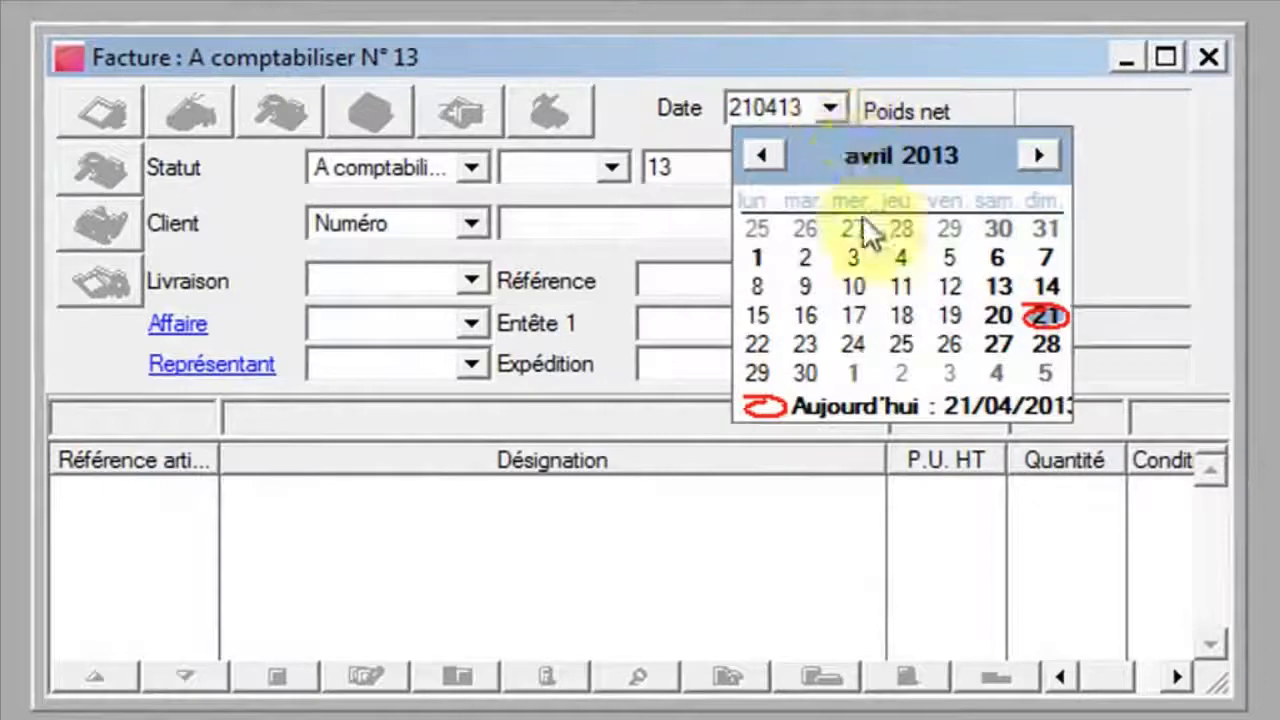
left_click(948, 258)
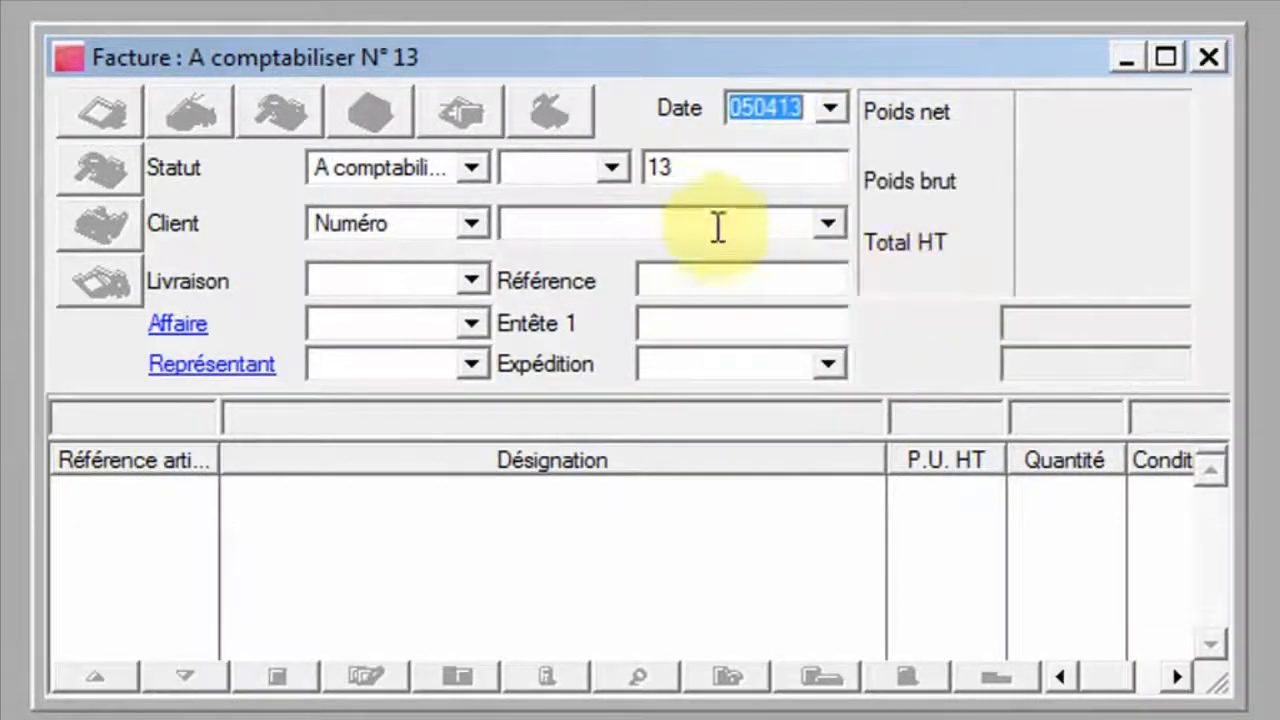
left_click(686, 222)
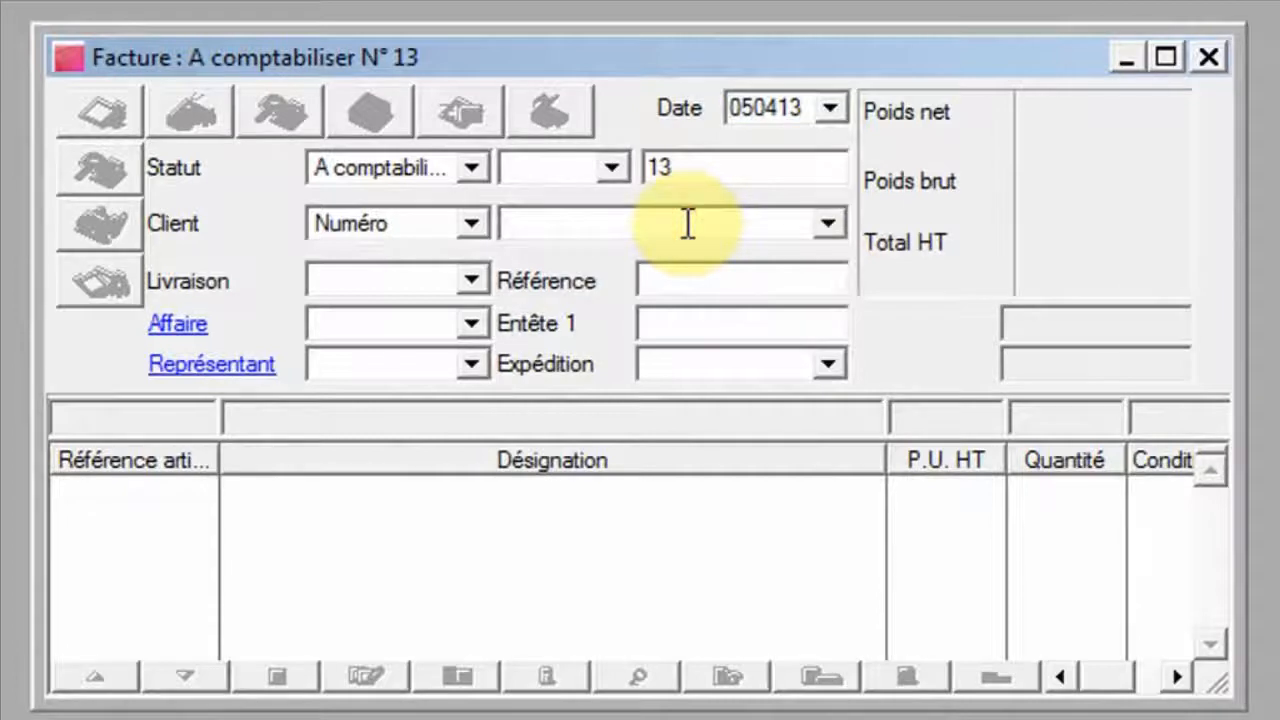
left_click(827, 224)
left_click(816, 260)
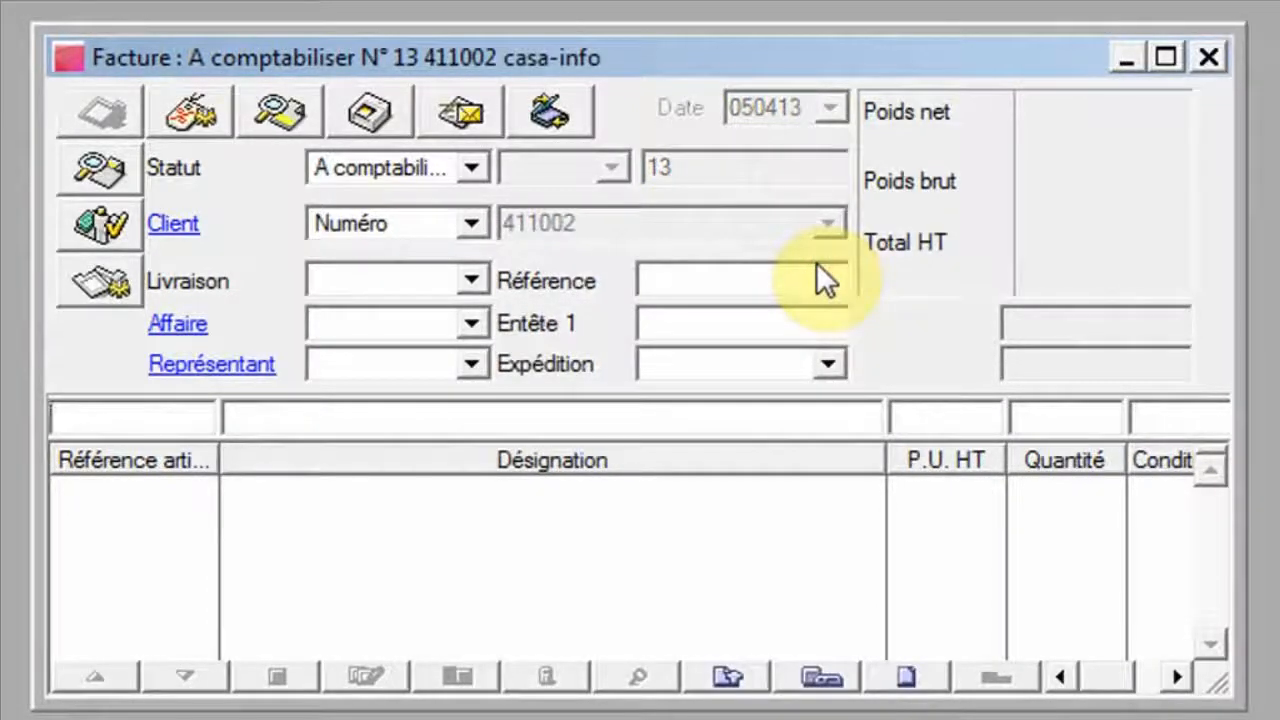
Add 4 units of CL21 CLAVIER USB from DEPOT CAP VERT to the casa-info invoice, then close it.
type("C")
key("Return")
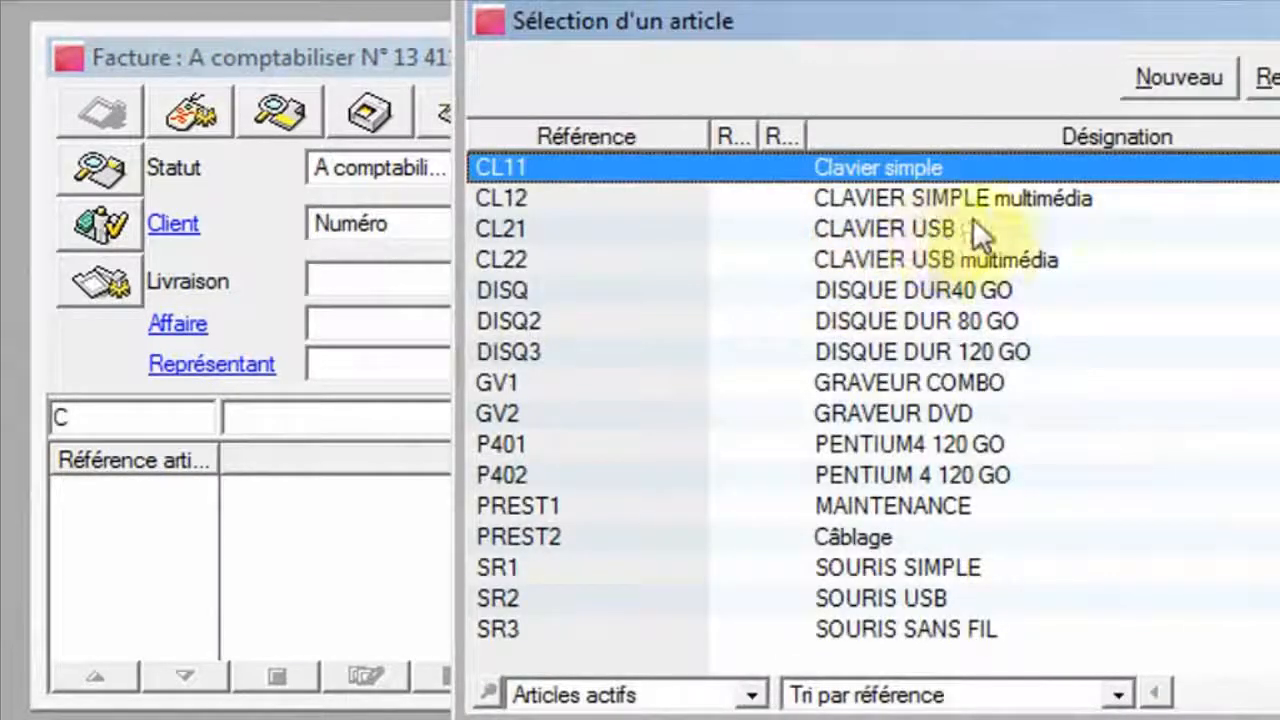
left_click(940, 231)
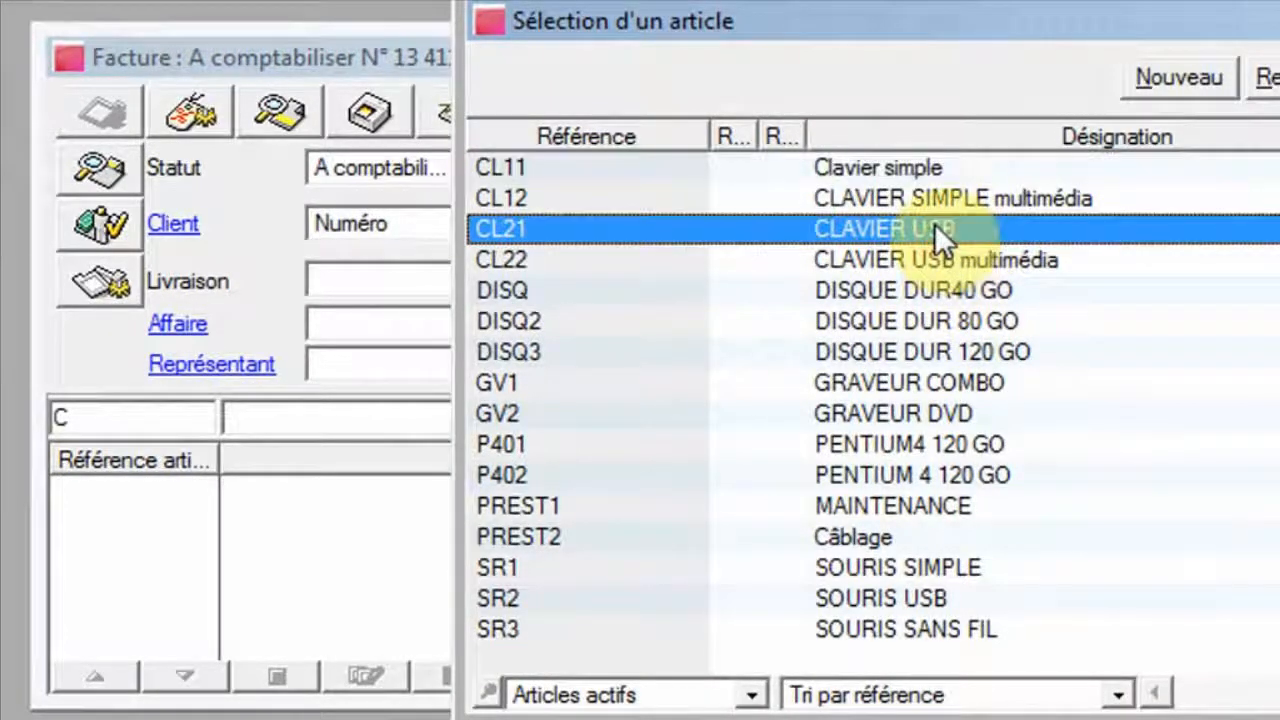
double_click(934, 223)
key("Tab")
key("Tab")
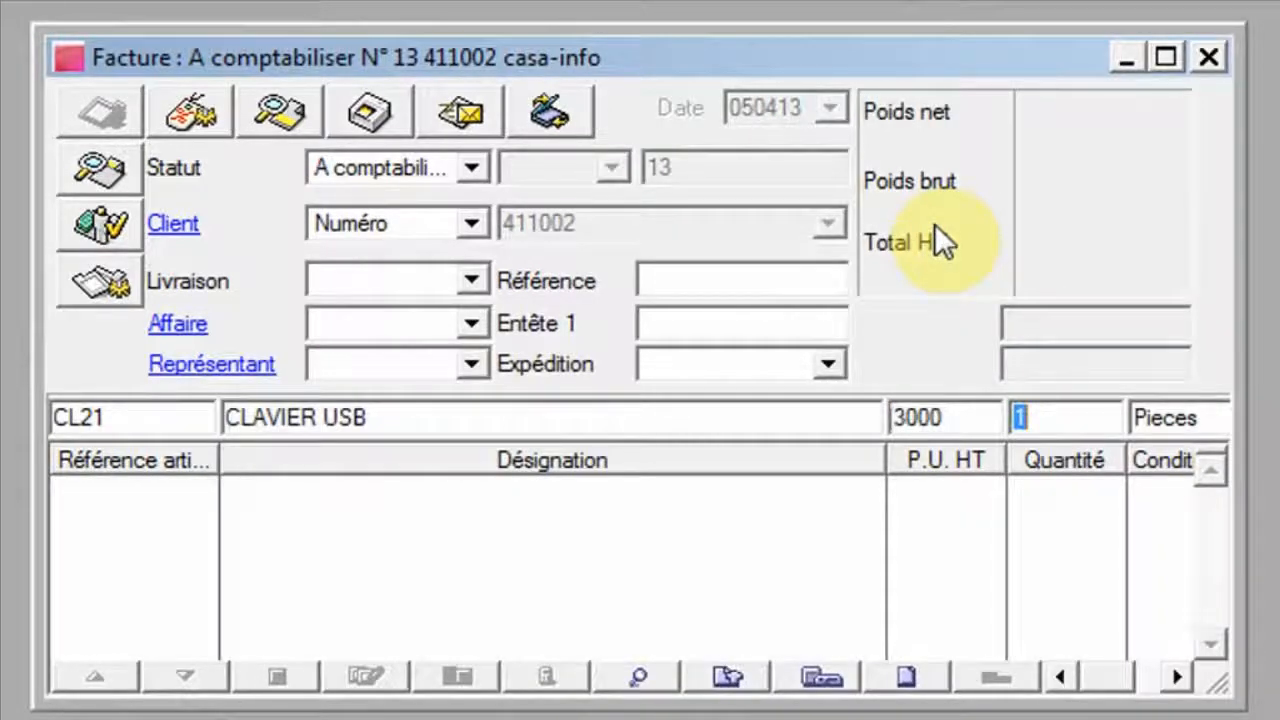
type("4")
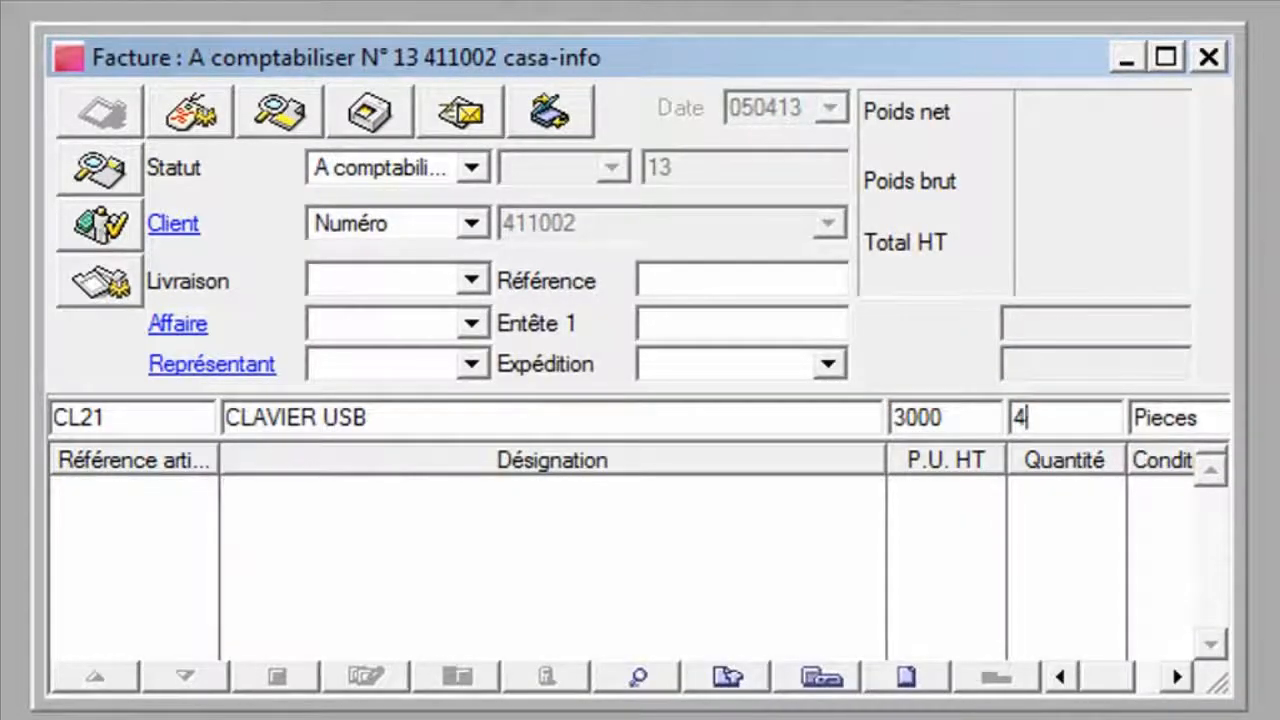
key("Return")
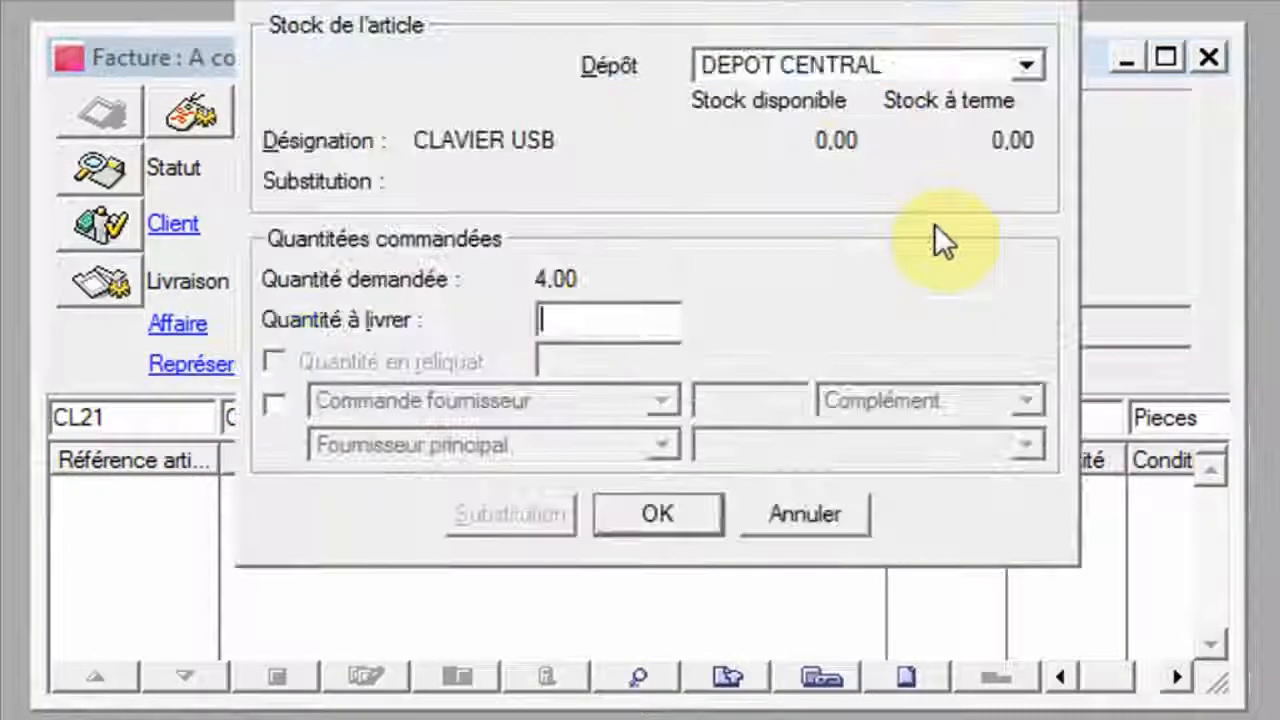
left_click(1025, 63)
left_click(998, 38)
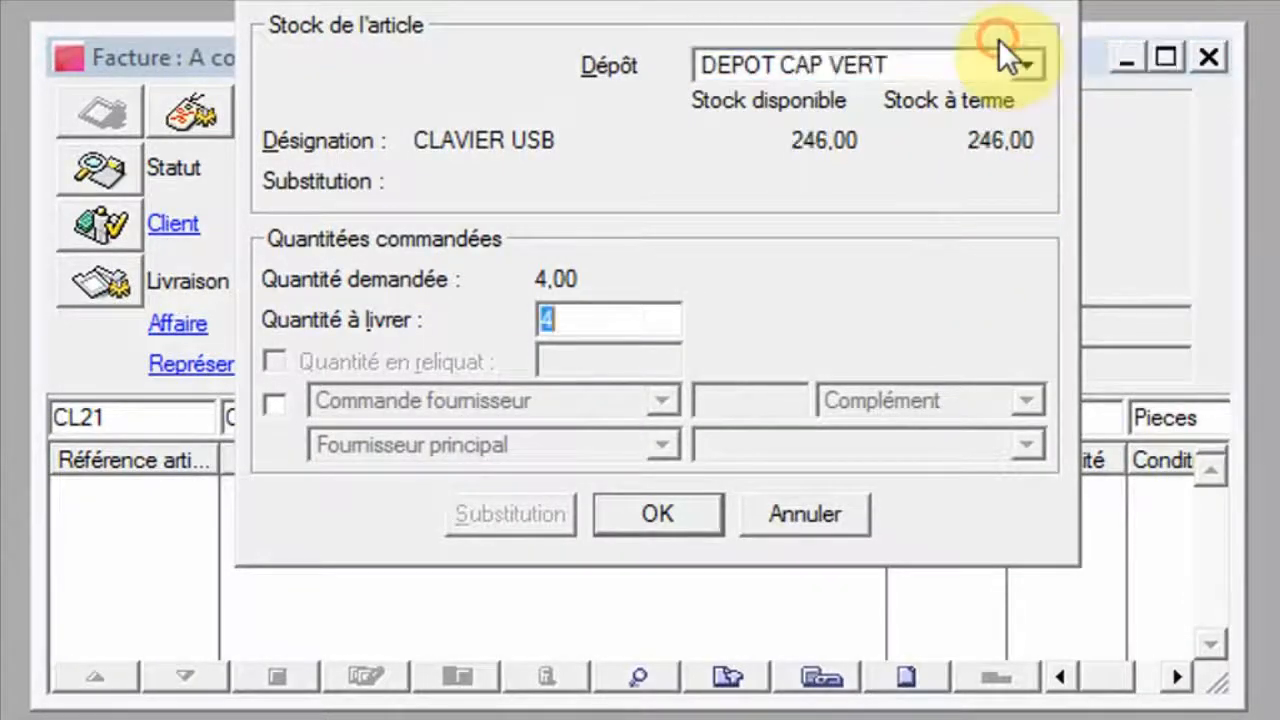
left_click(674, 506)
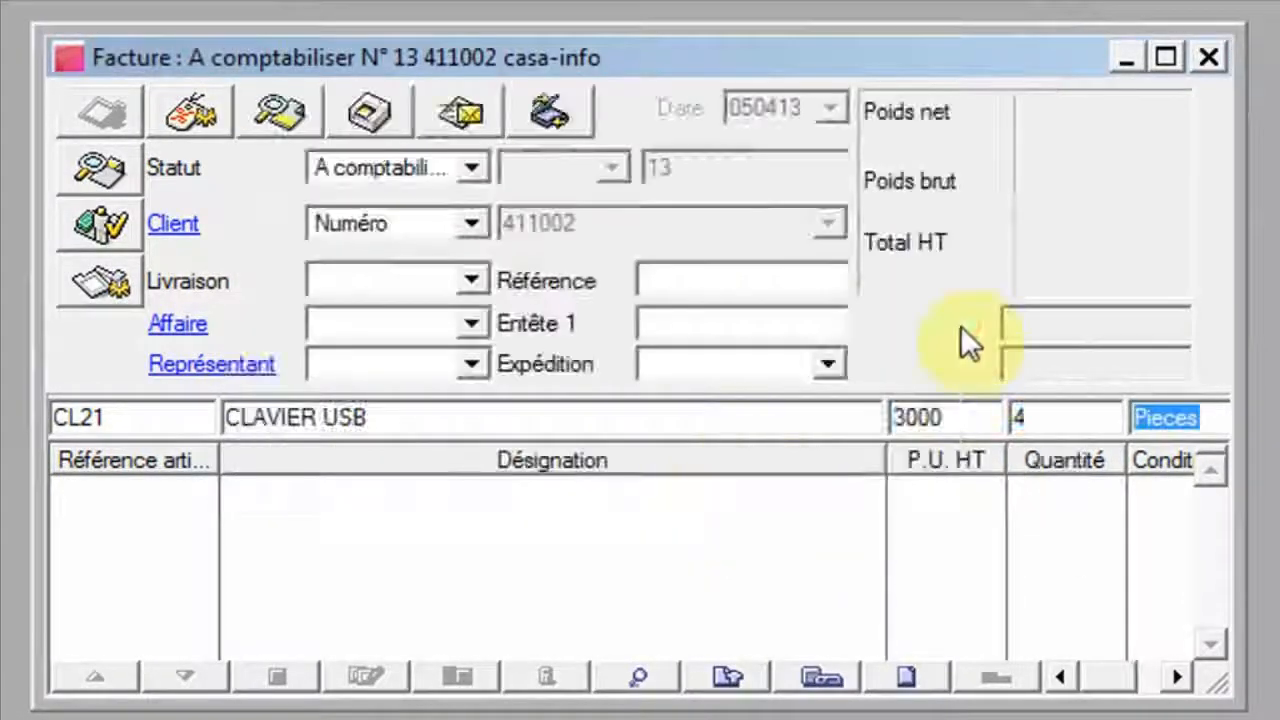
left_click(1167, 60)
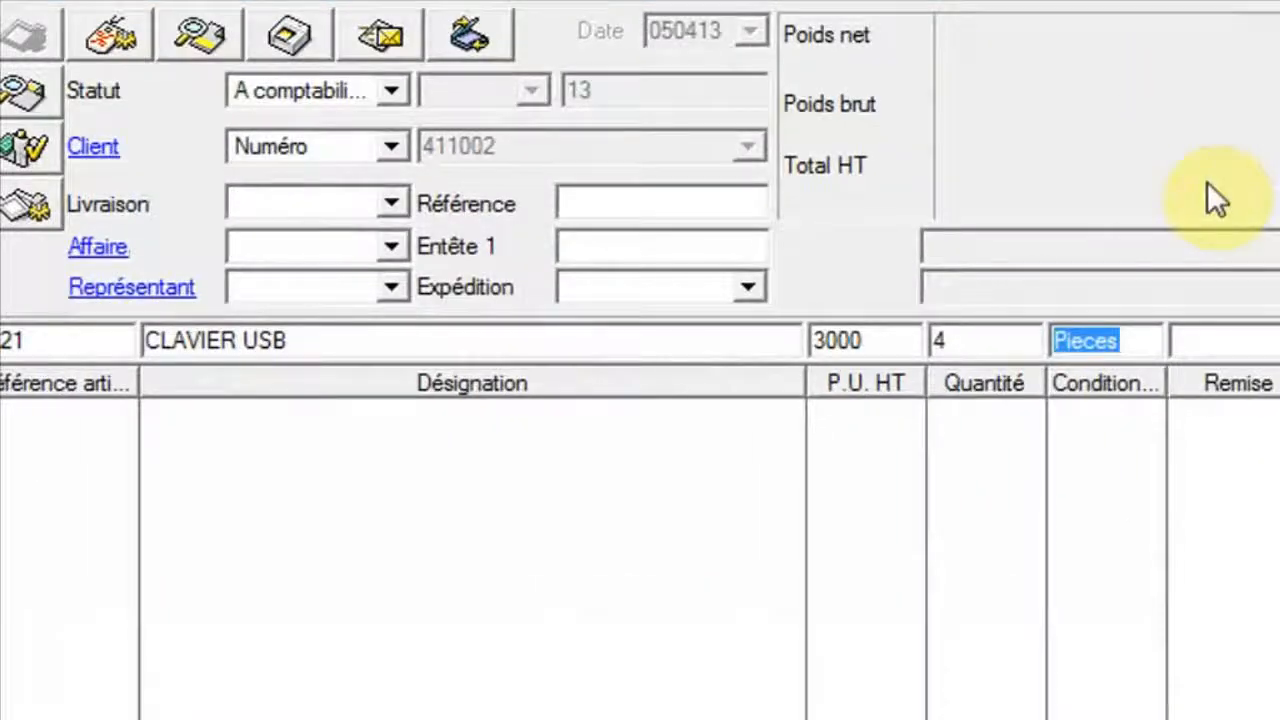
key("Return")
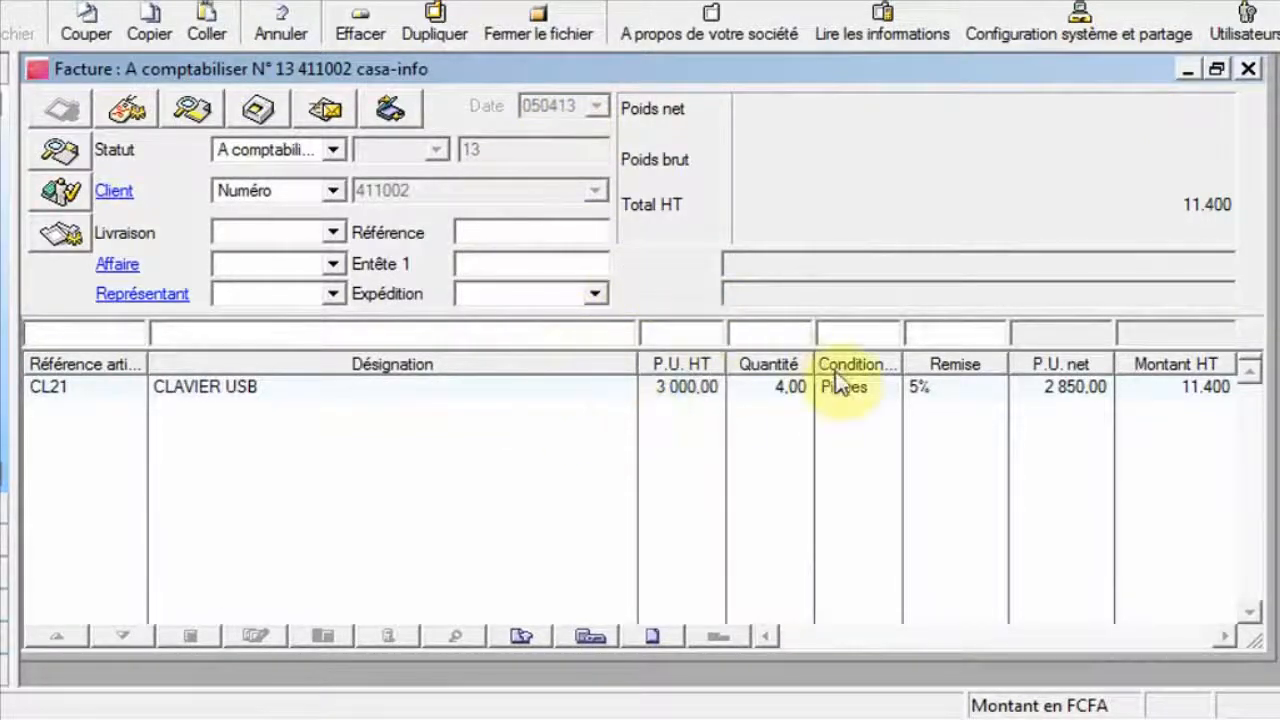
left_click(1249, 69)
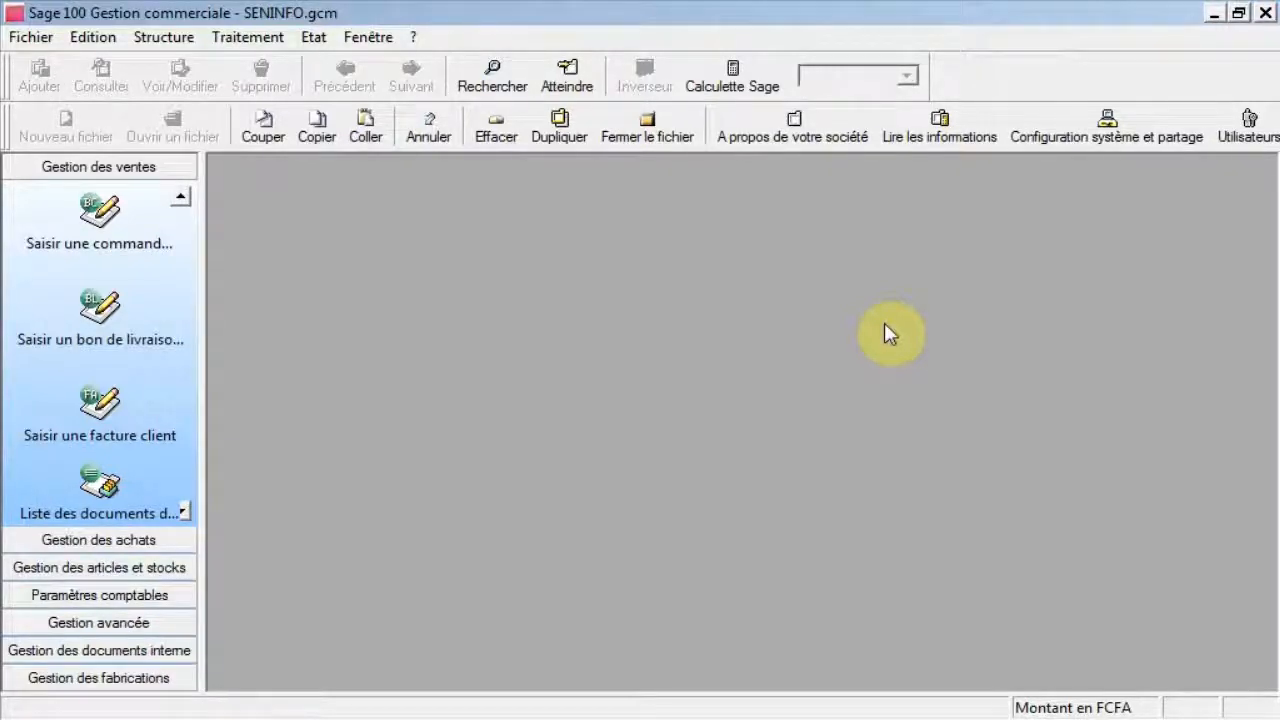
Create a new rebate/discount entry named REMISE P401.
left_click(164, 38)
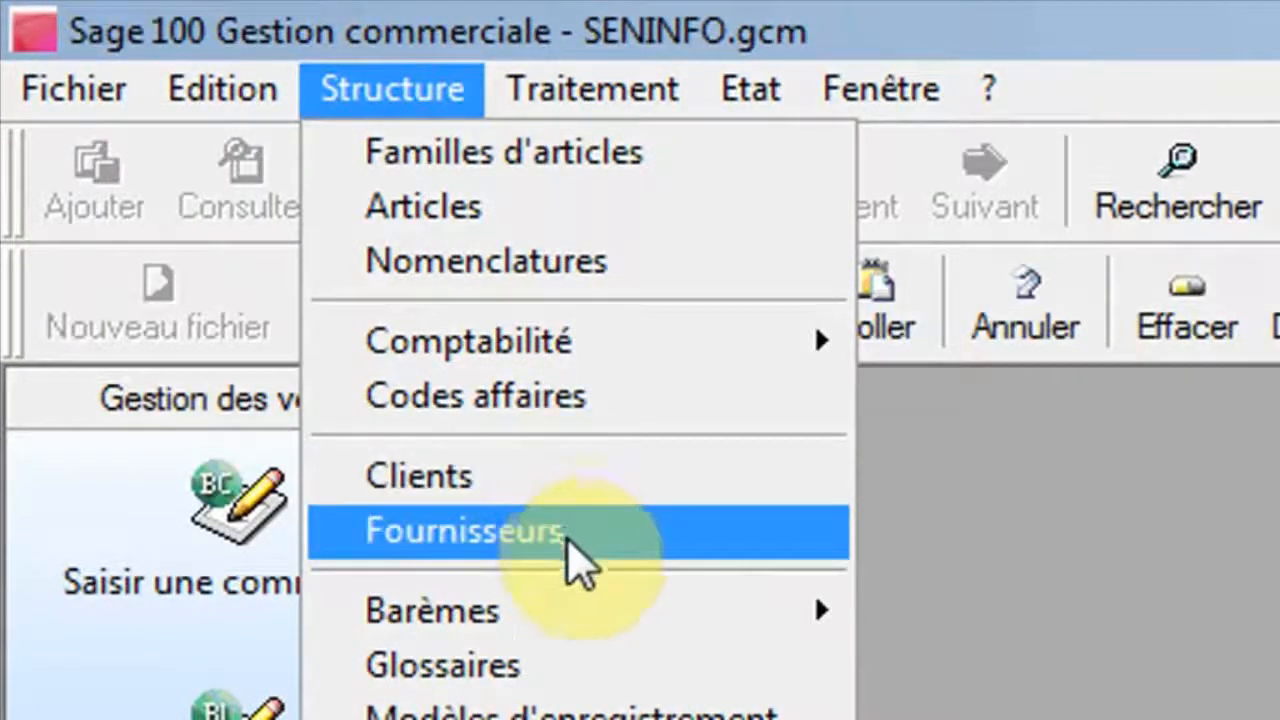
mouse_move(590, 614)
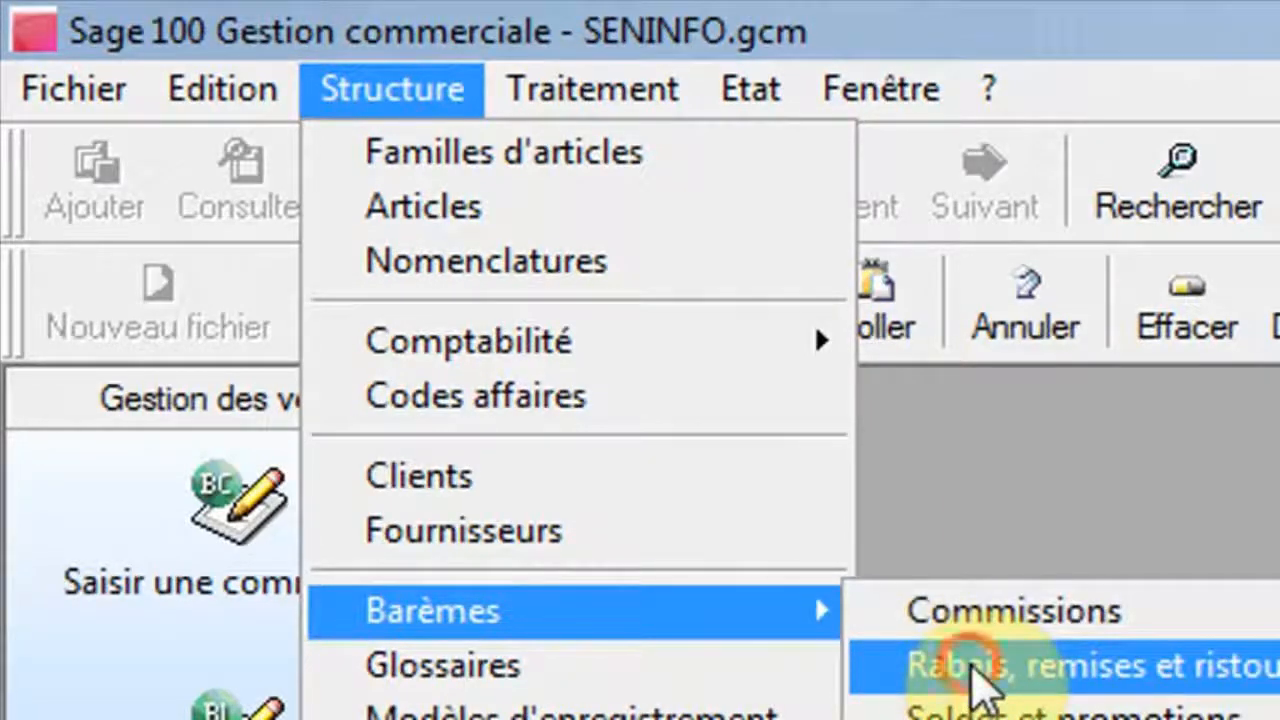
left_click(971, 680)
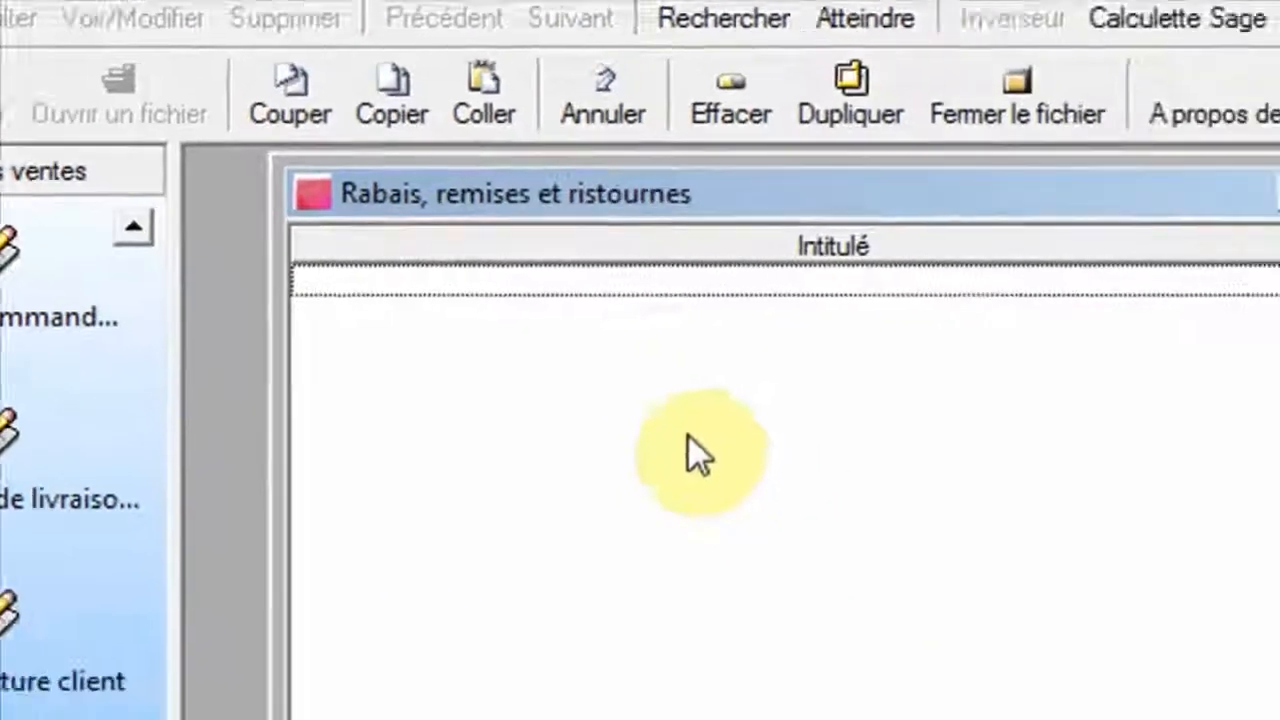
right_click(688, 436)
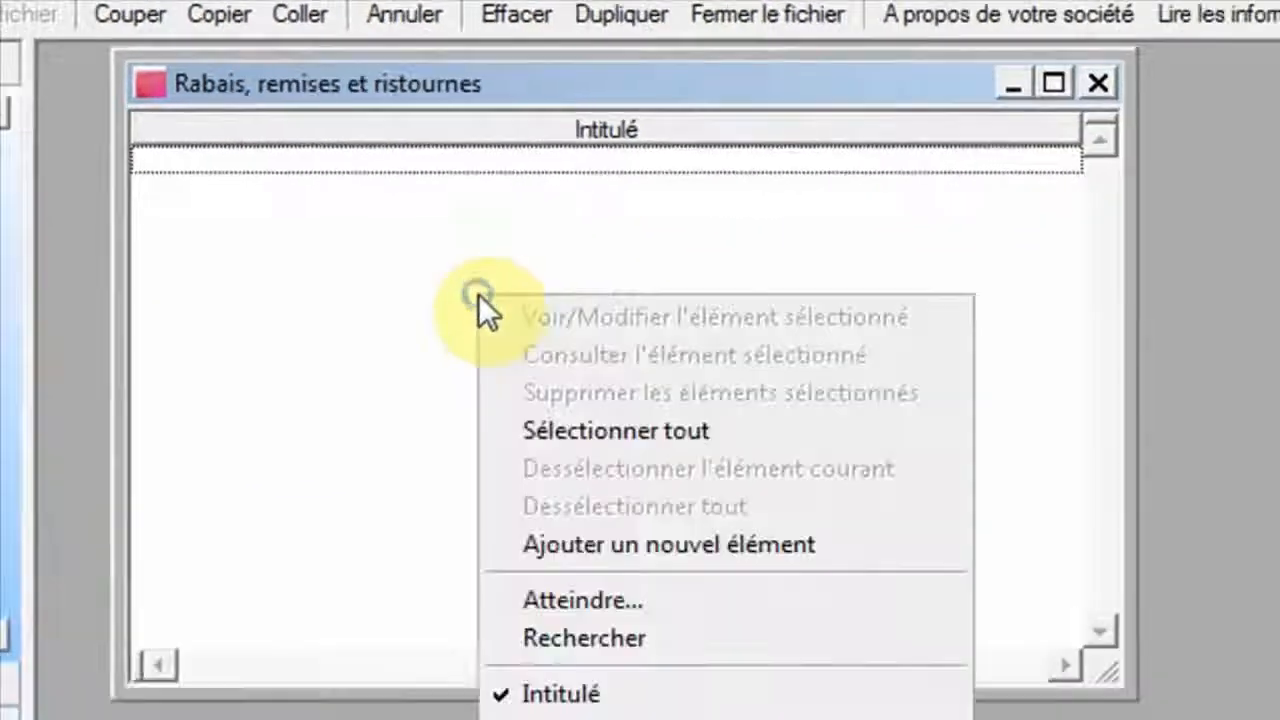
left_click(626, 565)
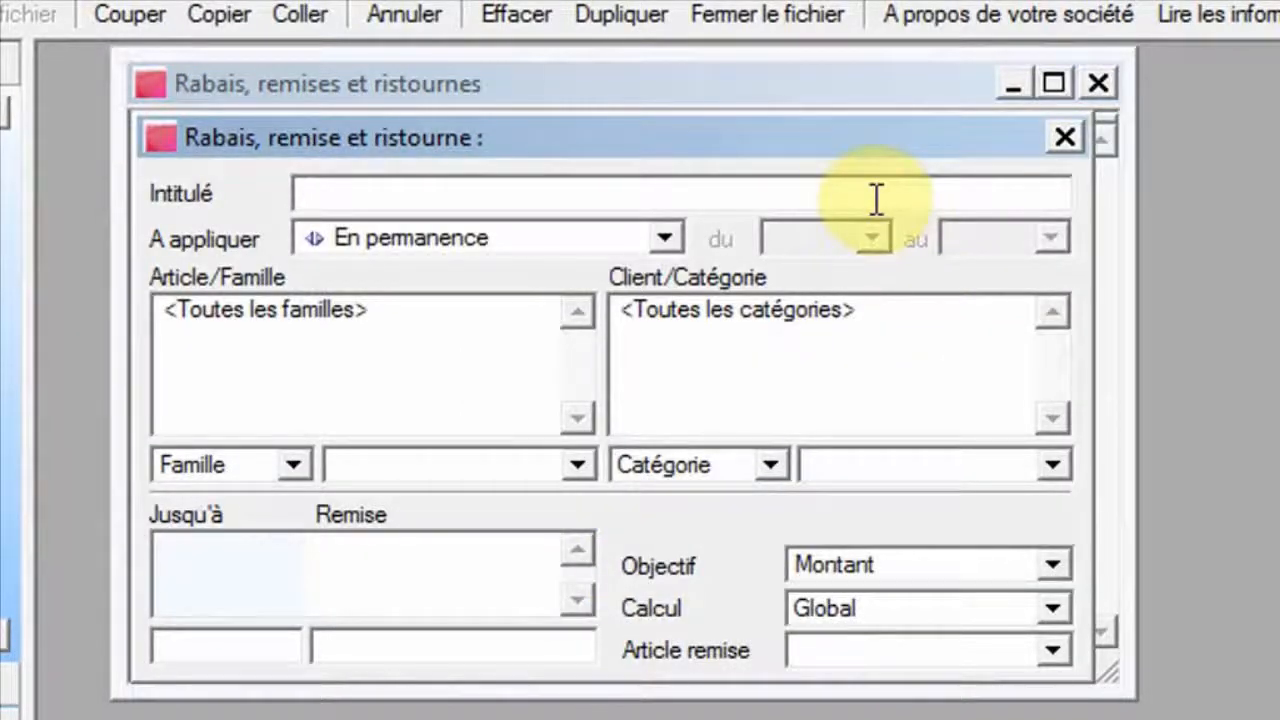
type("REMISE")
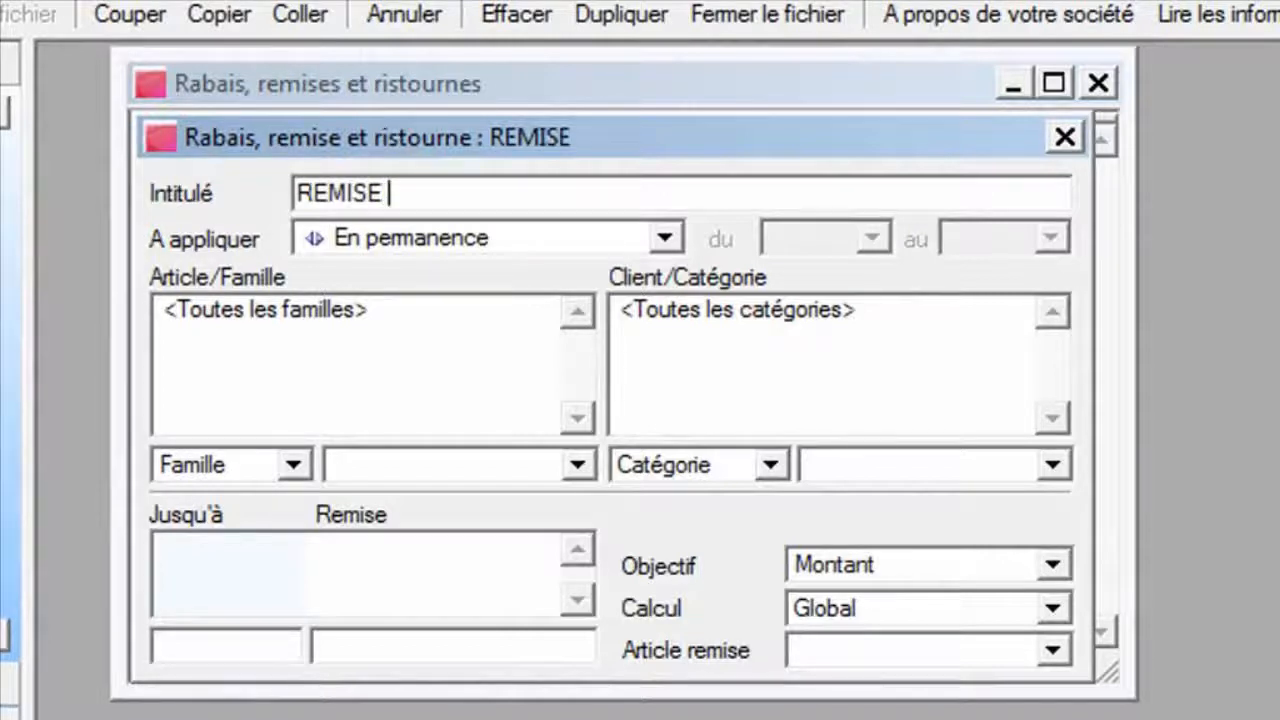
type(" P4")
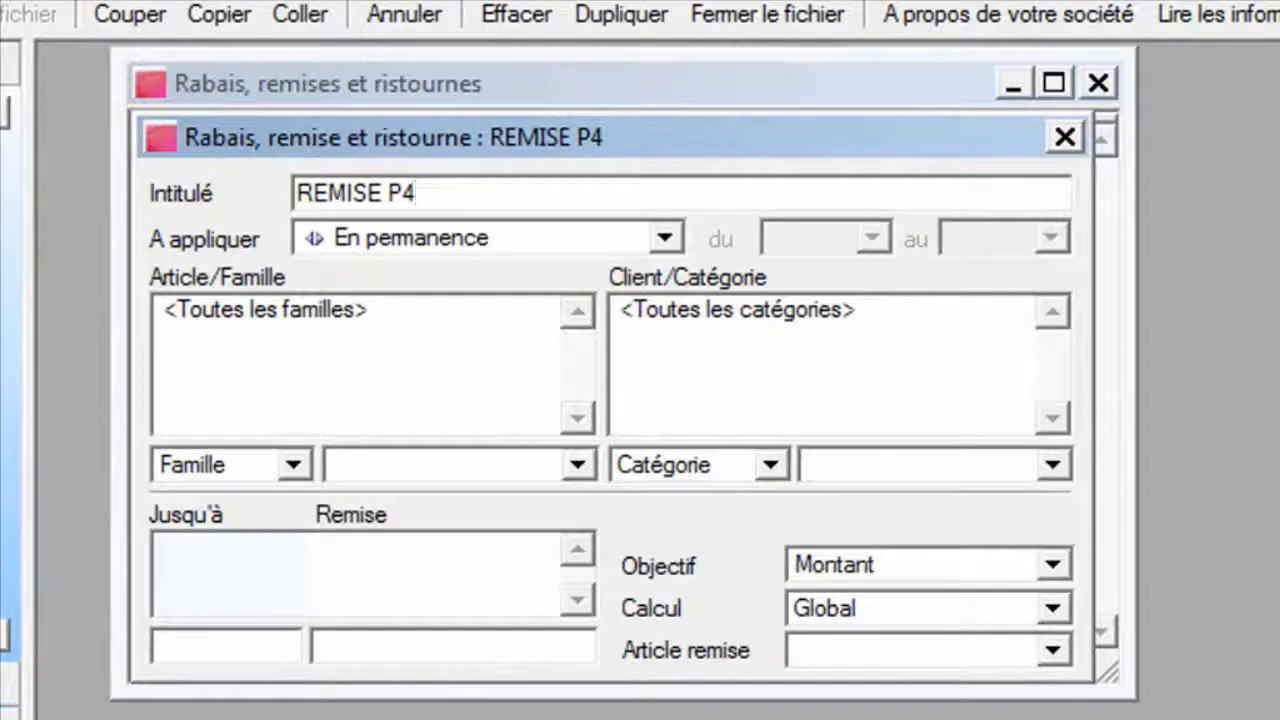
type("01")
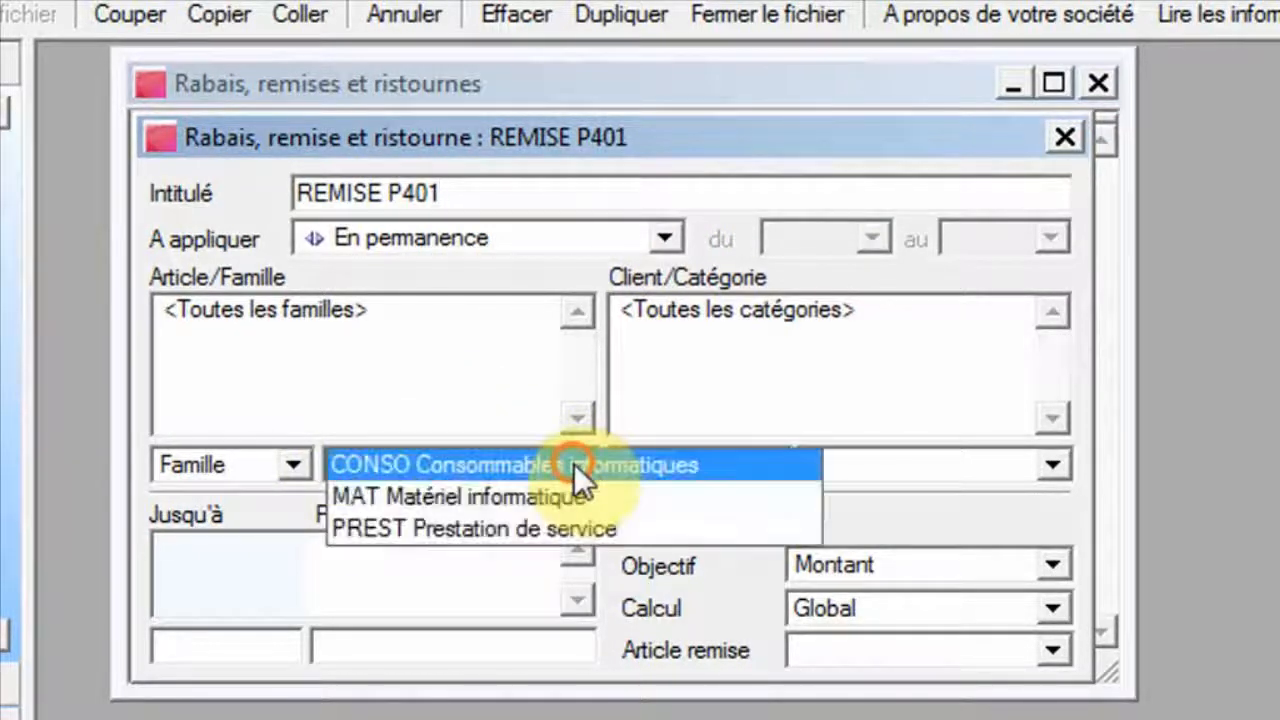
Restrict the discount to the article P401 instead of a family.
left_click(576, 464)
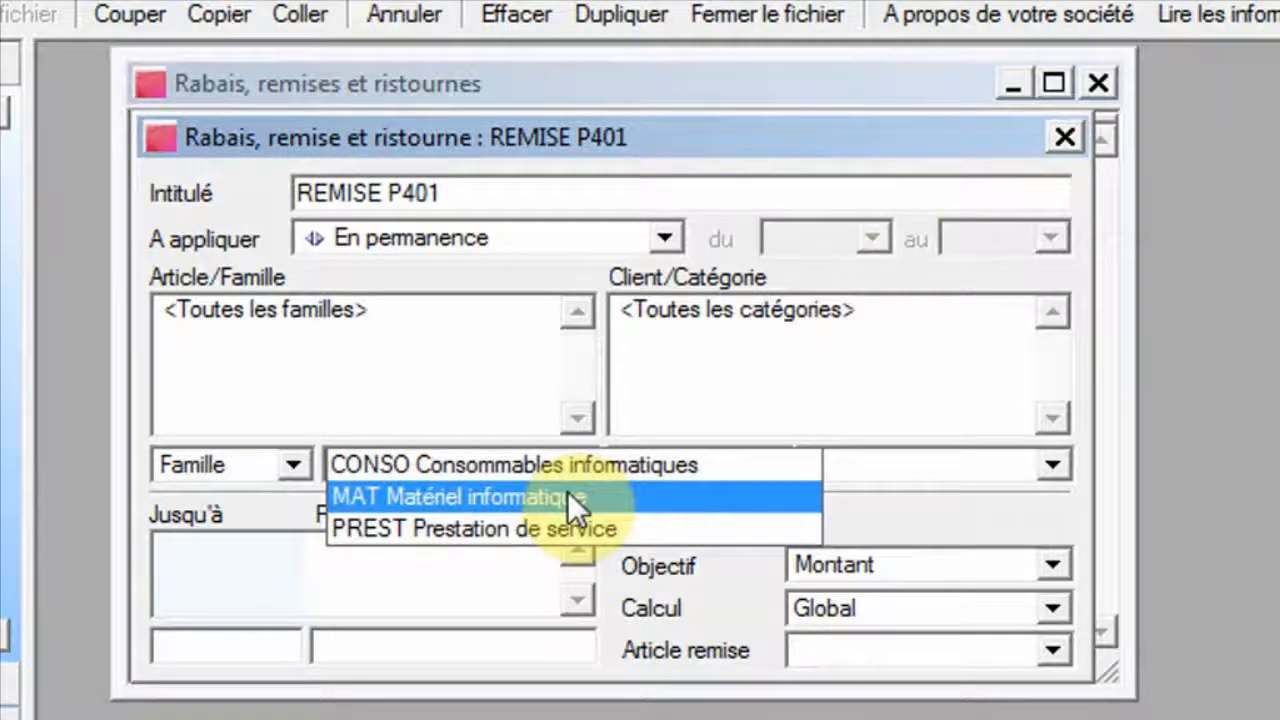
left_click(568, 493)
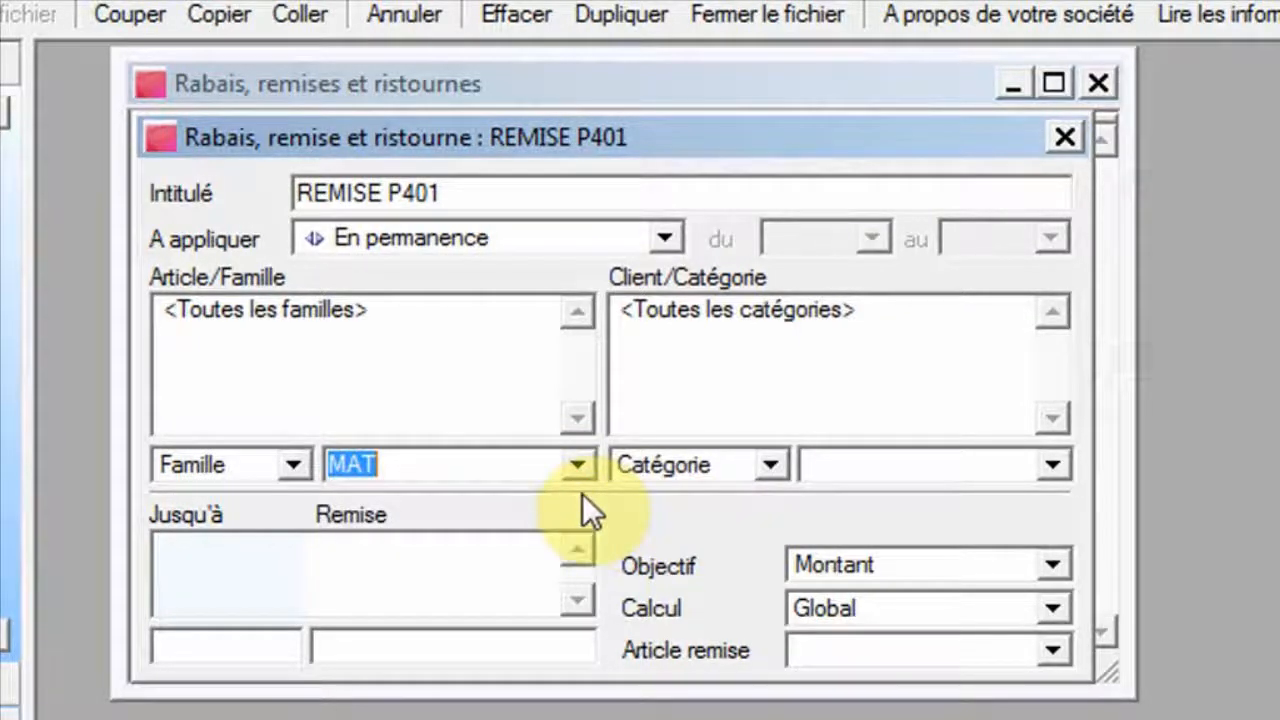
left_click(299, 465)
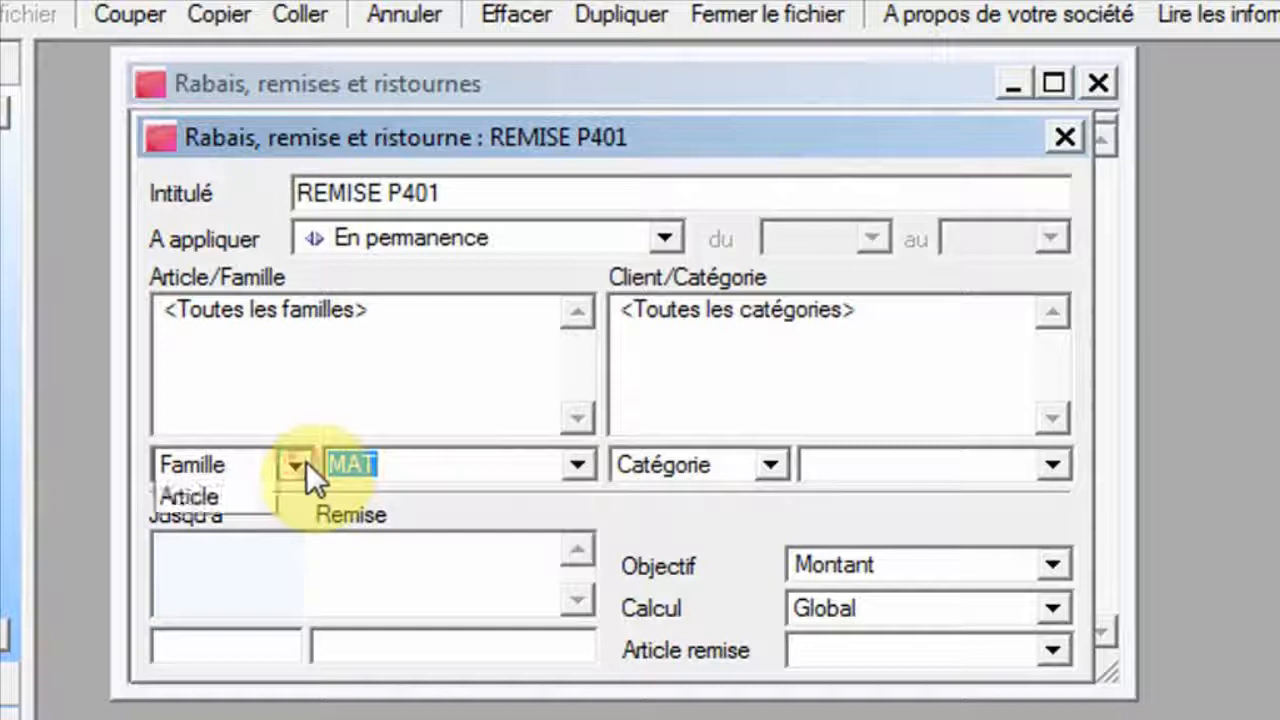
left_click(252, 492)
left_click(575, 464)
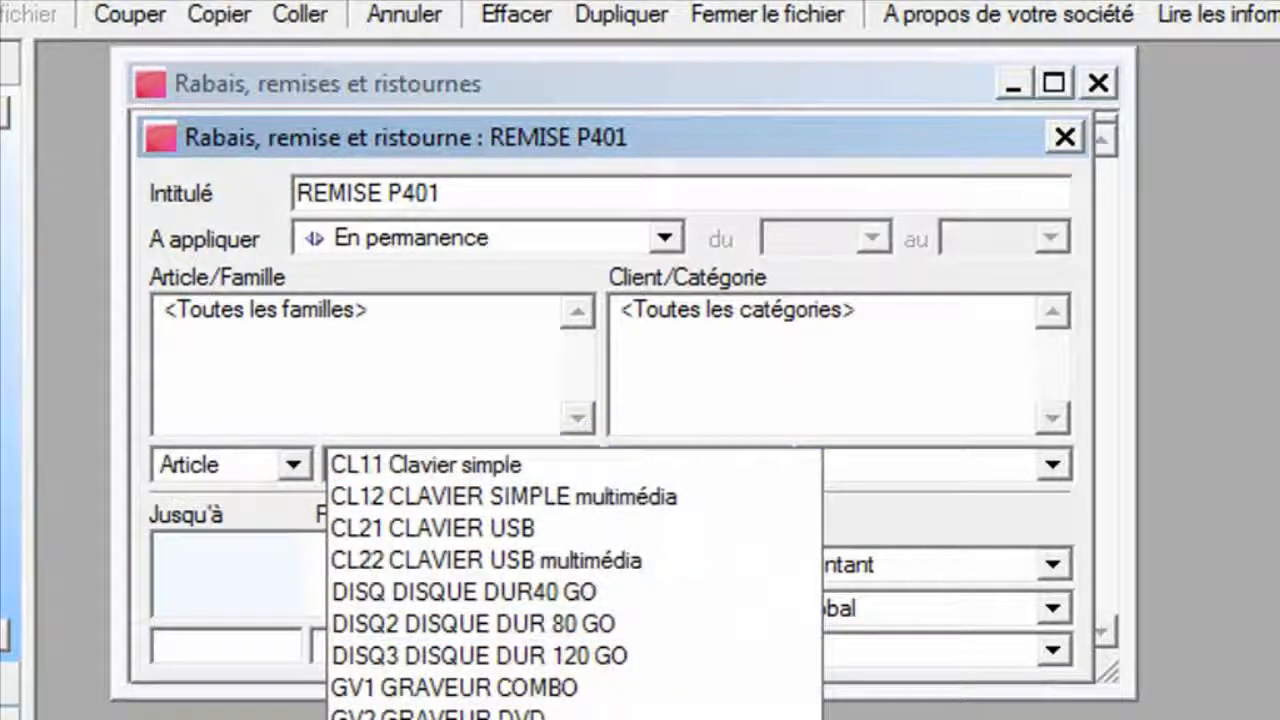
left_click(480, 718)
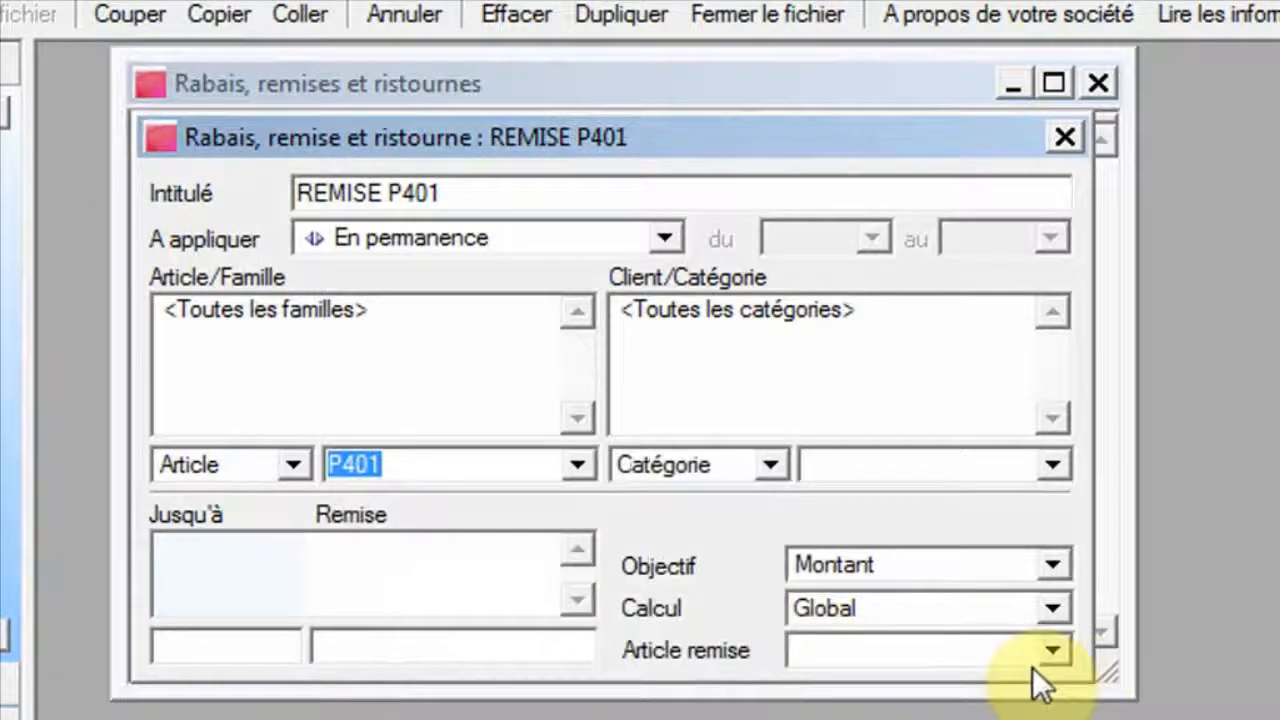
Set the discount article to P401 and the client category to Grossistes.
left_click(1053, 651)
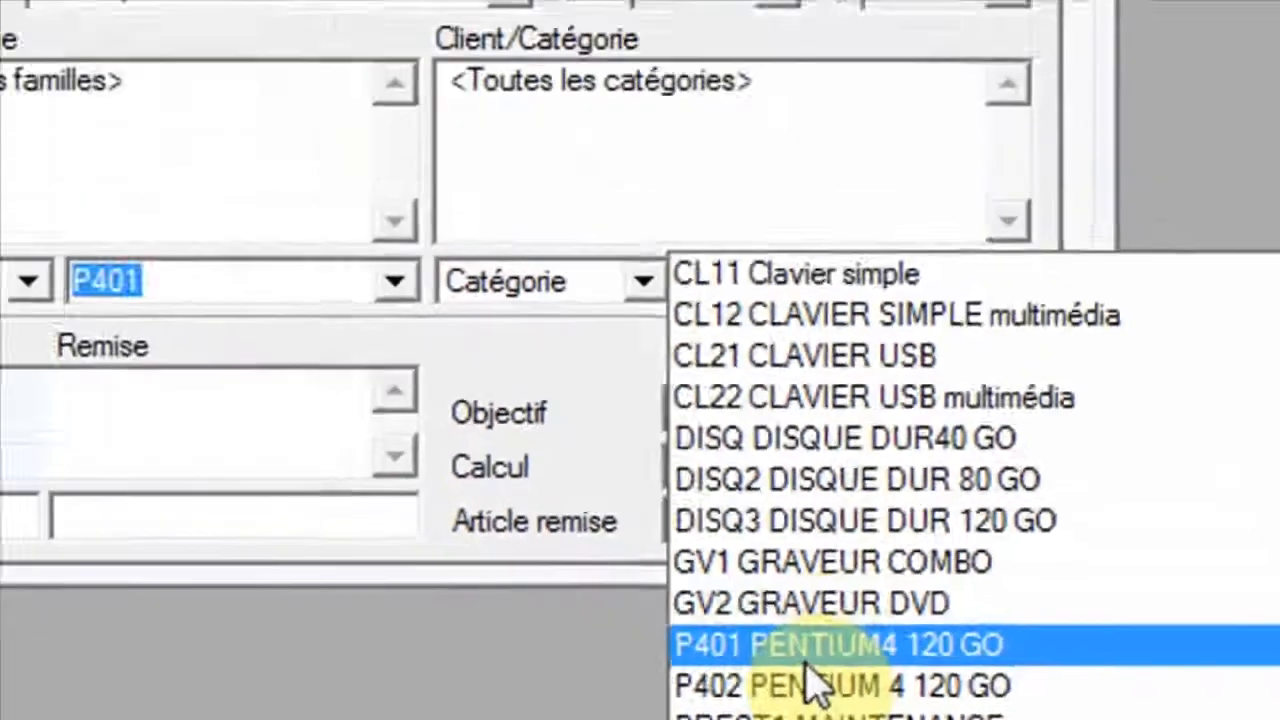
left_click(530, 372)
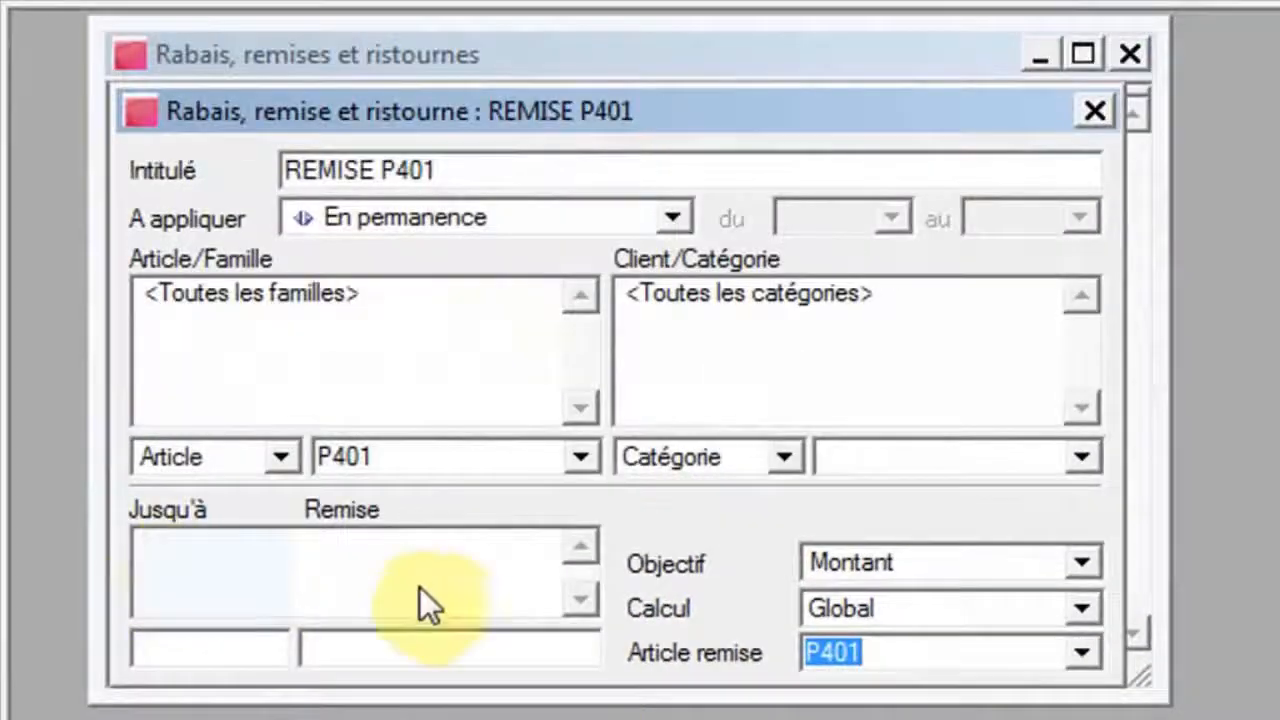
left_click(1087, 456)
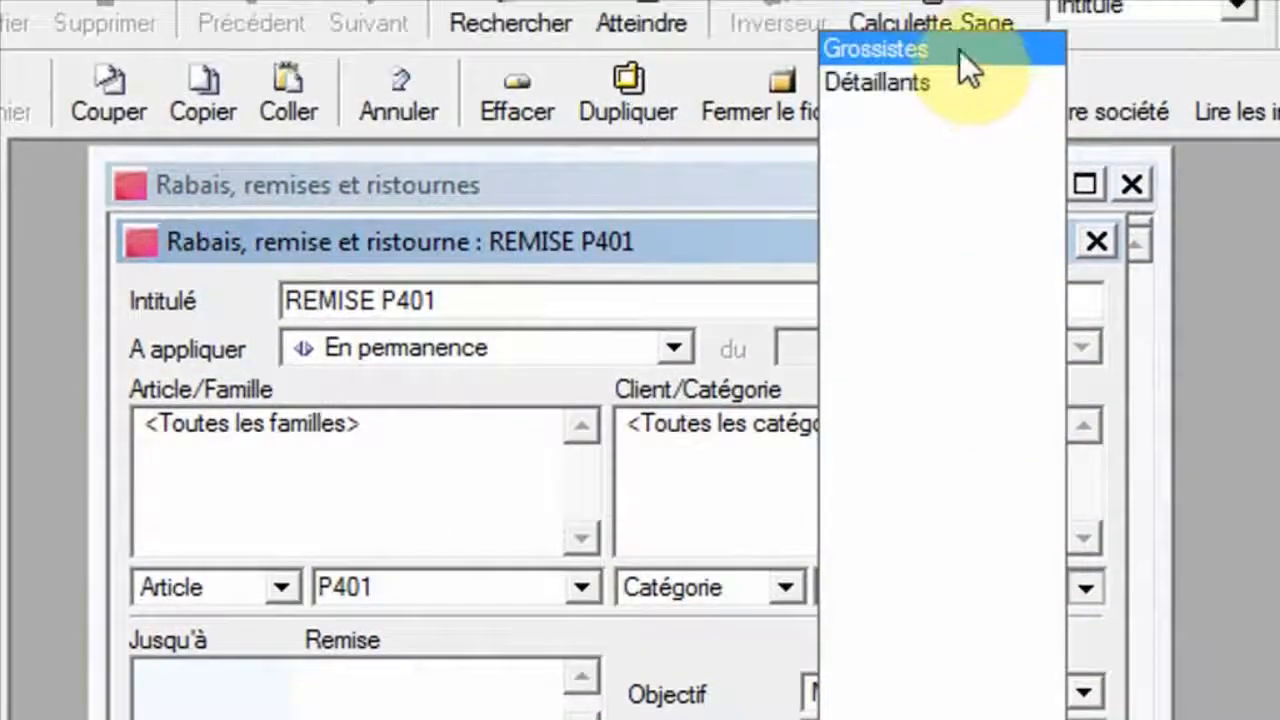
left_click(960, 48)
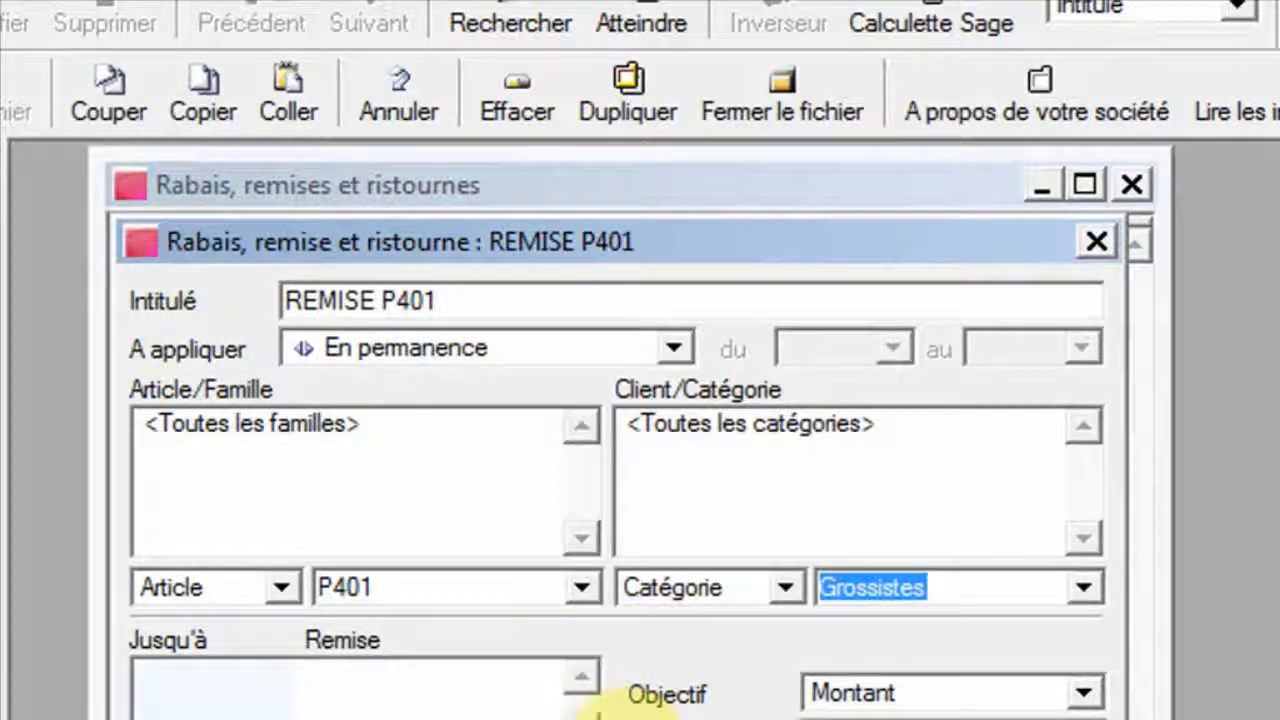
Set the discount objective to Quantité.
left_click(257, 719)
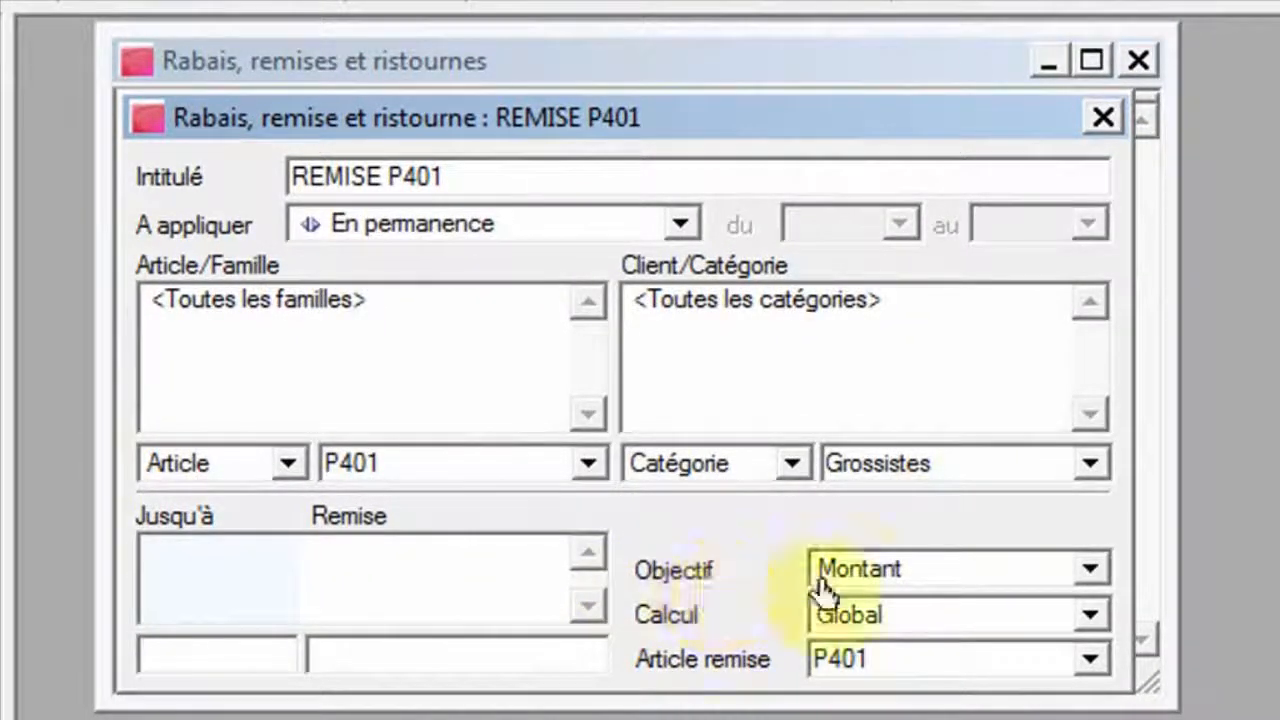
left_click(1091, 566)
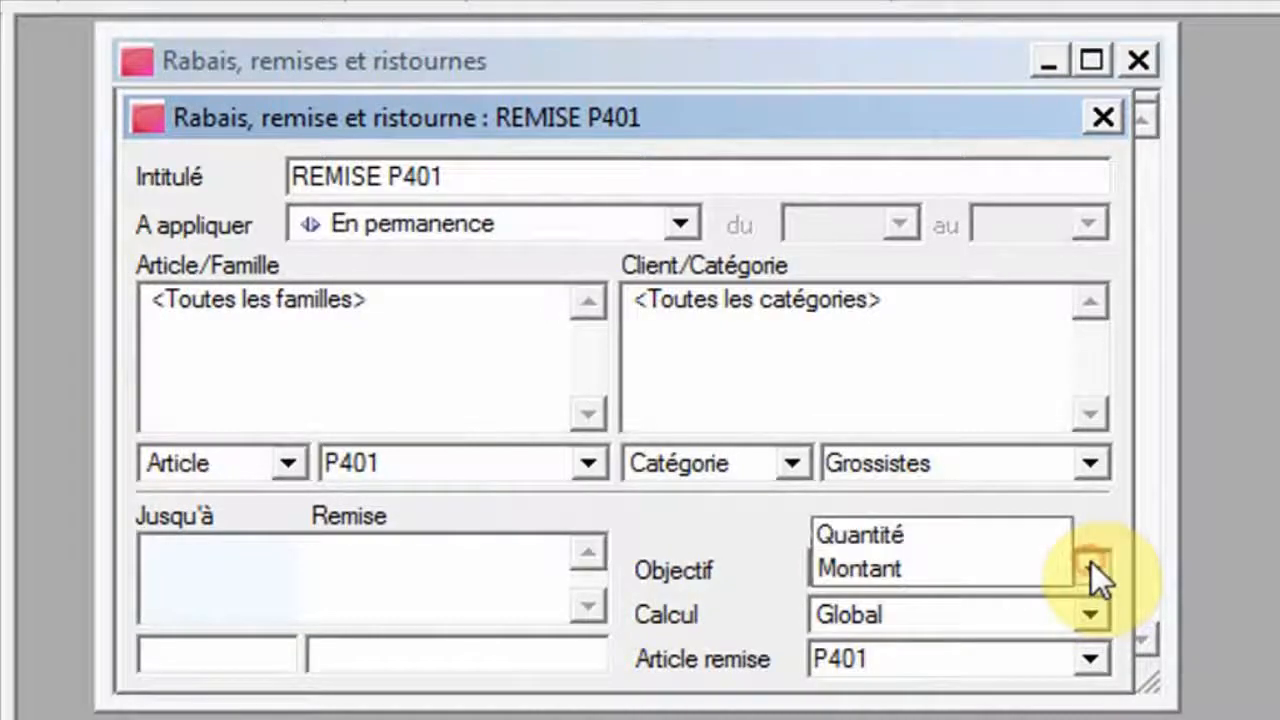
left_click(995, 539)
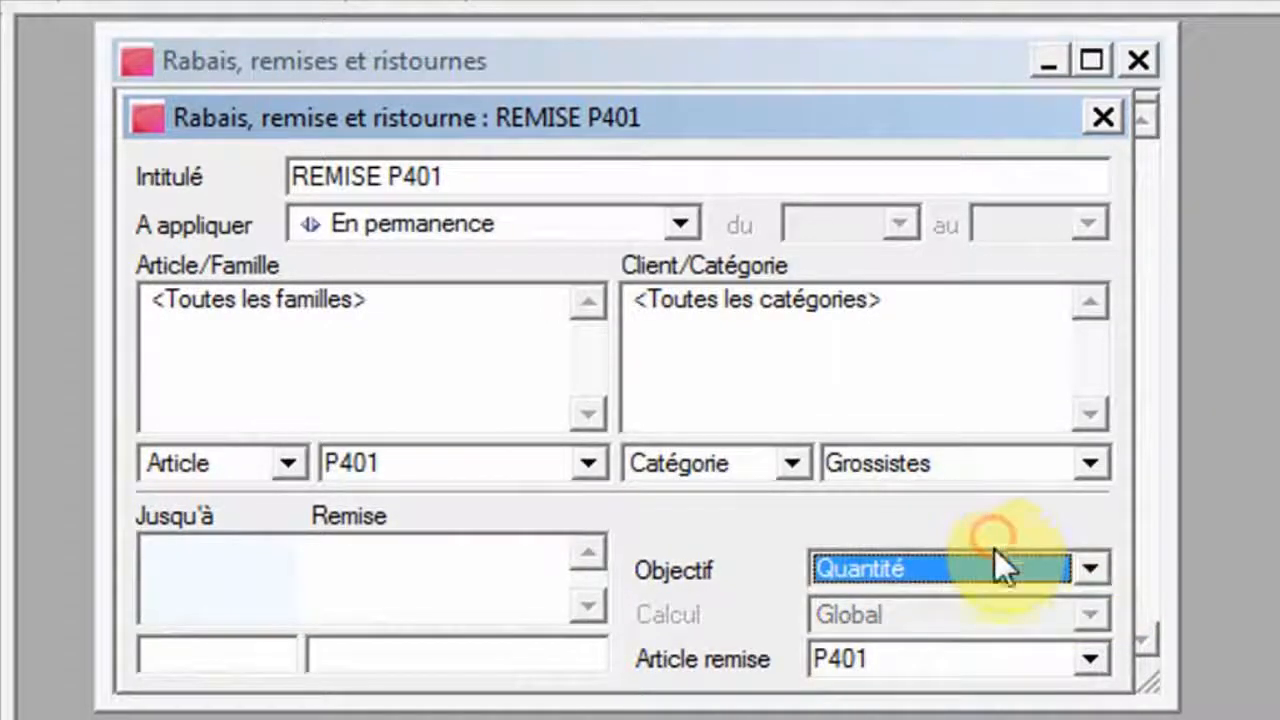
Enter quantity tiers up to 10 at 5%, 15 at 6% and 20 at 7%, then close the discount windows.
left_click(211, 666)
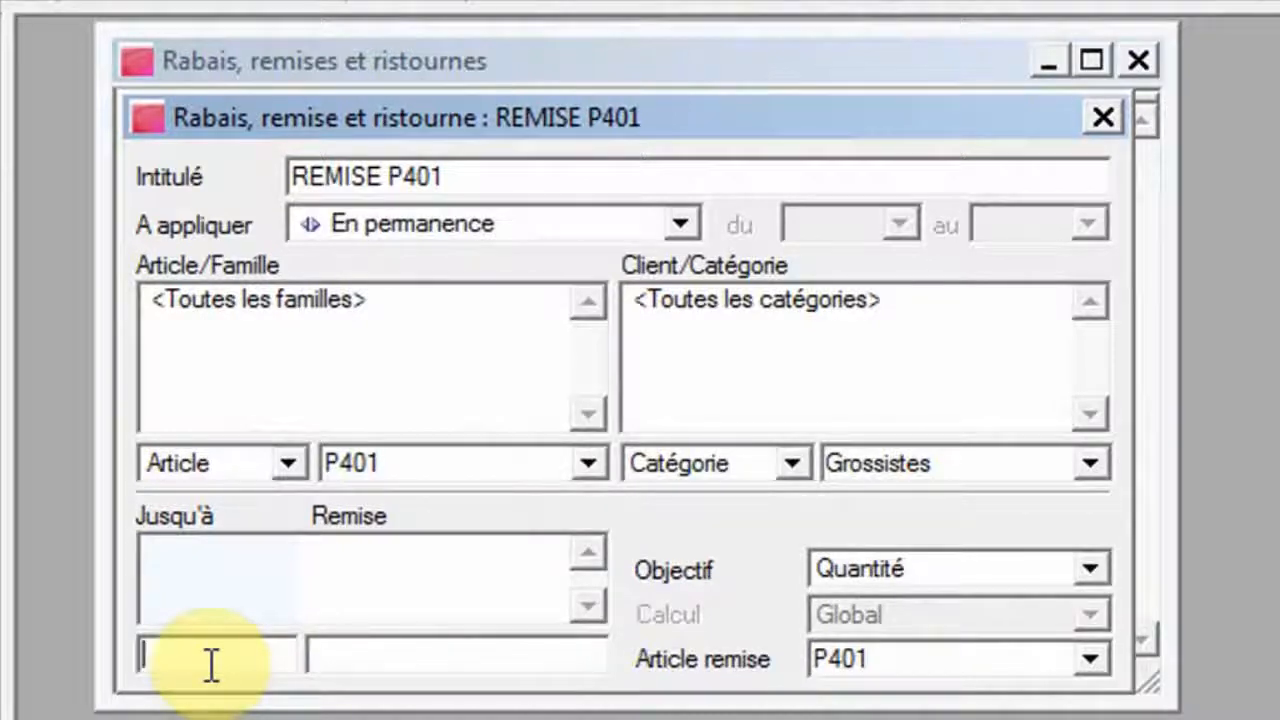
type("10")
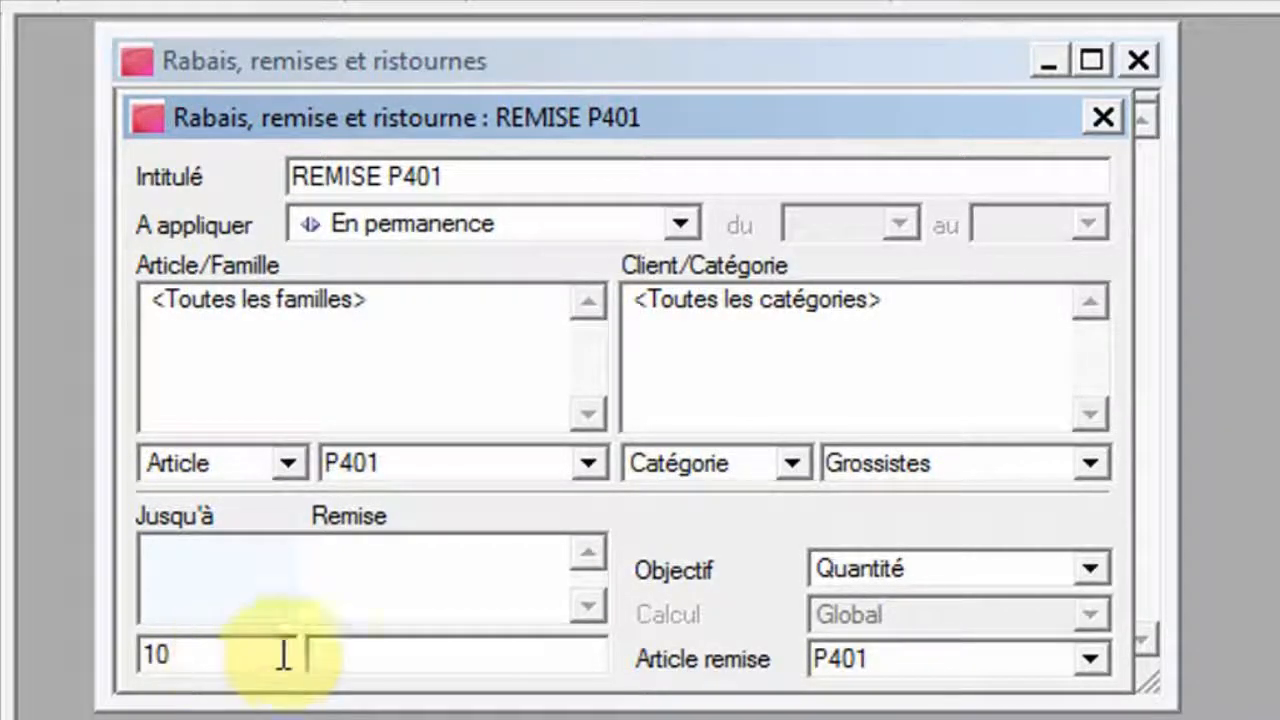
left_click(420, 657)
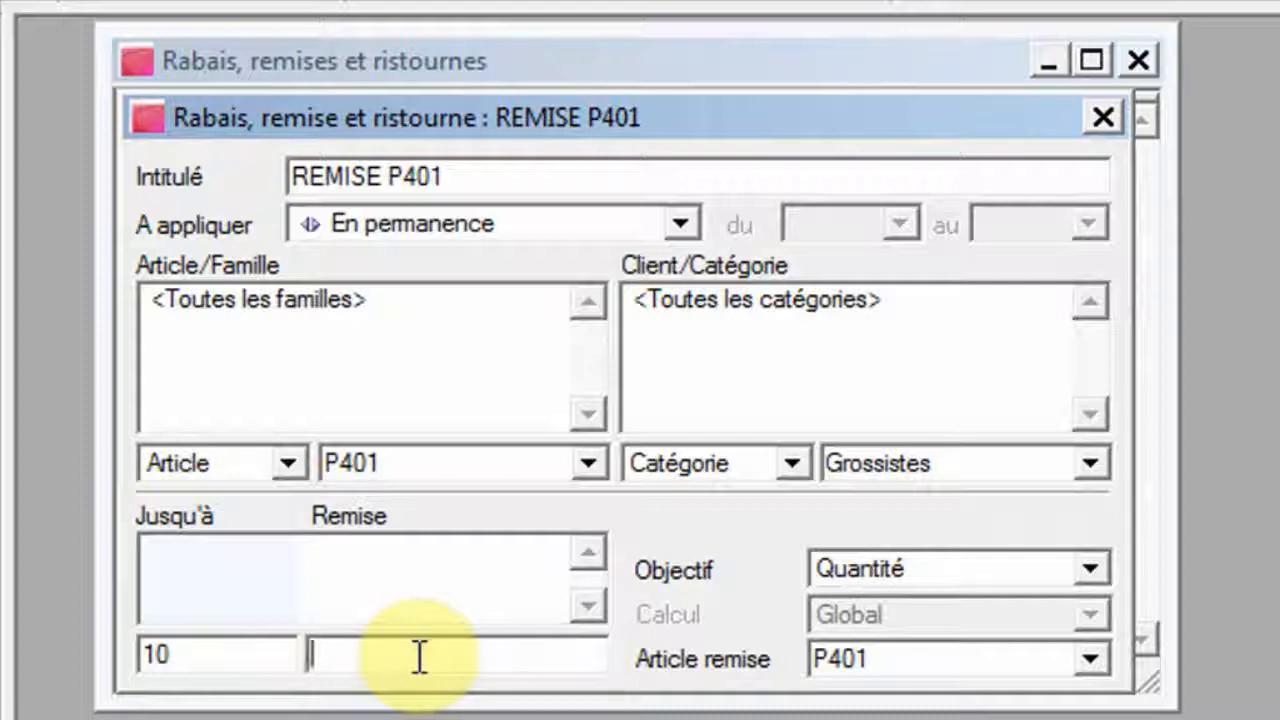
type("5")
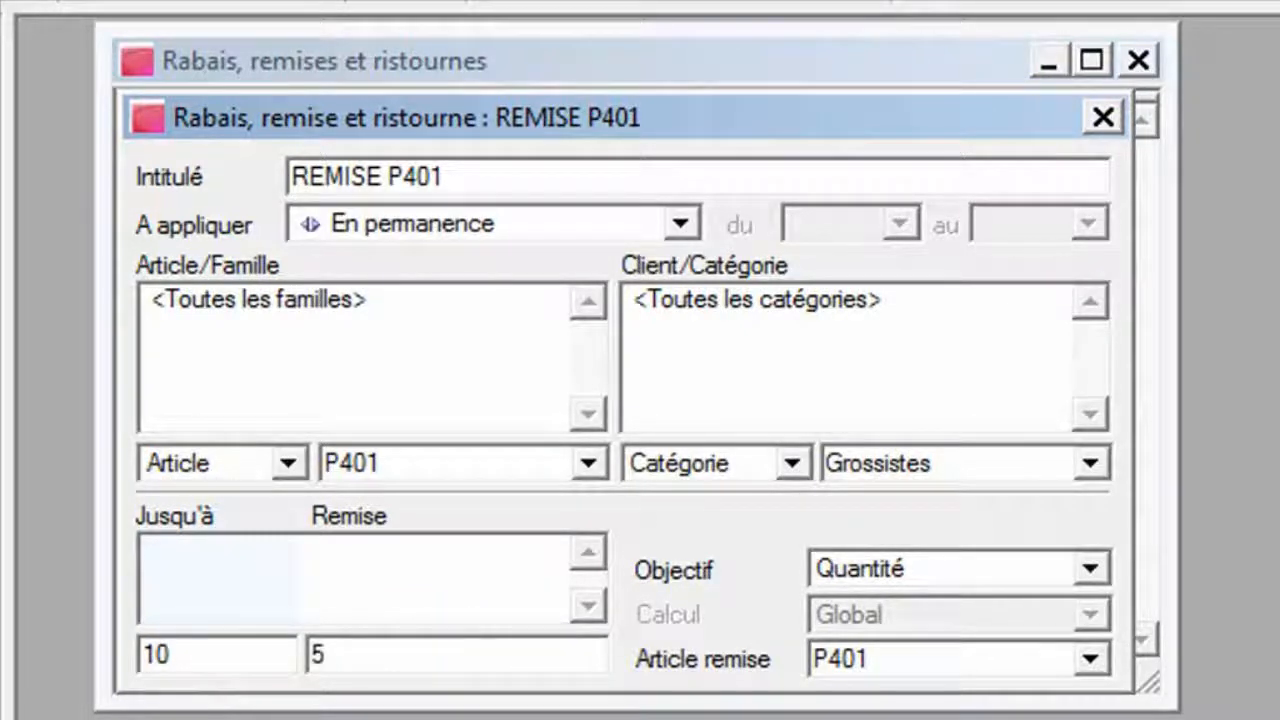
key("Return")
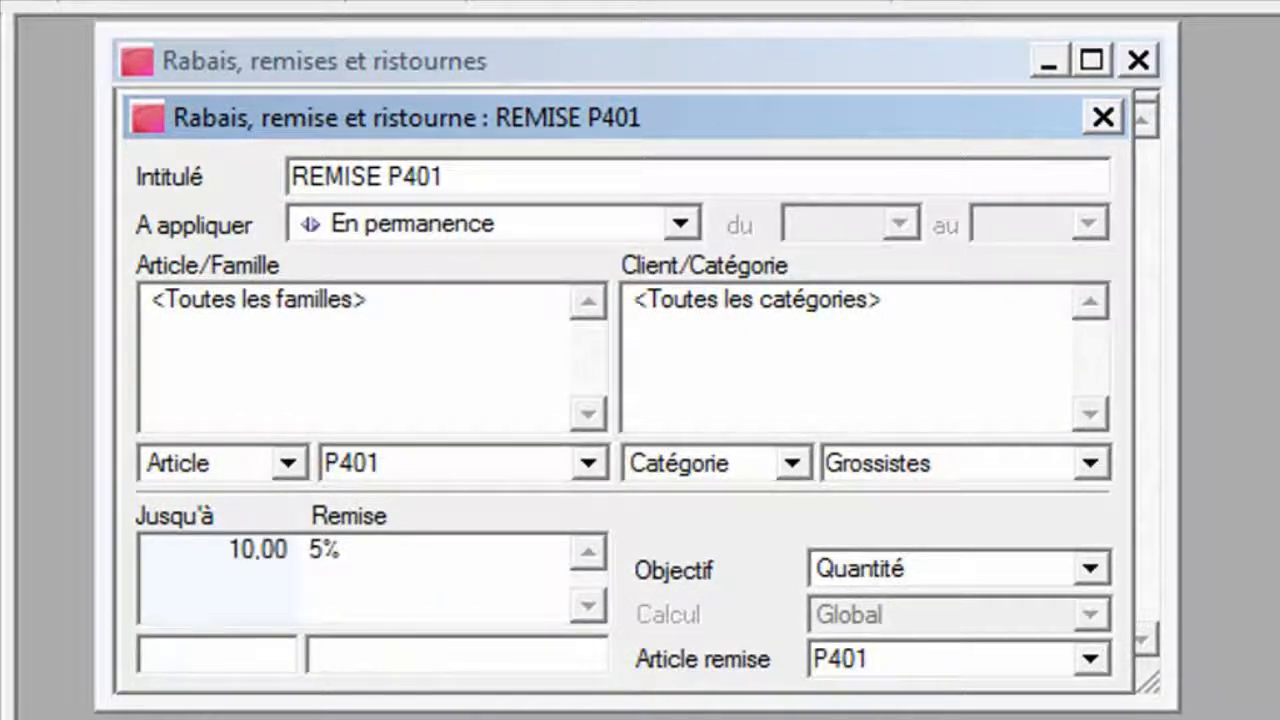
type("15")
left_click(312, 656)
type("6")
key("Return")
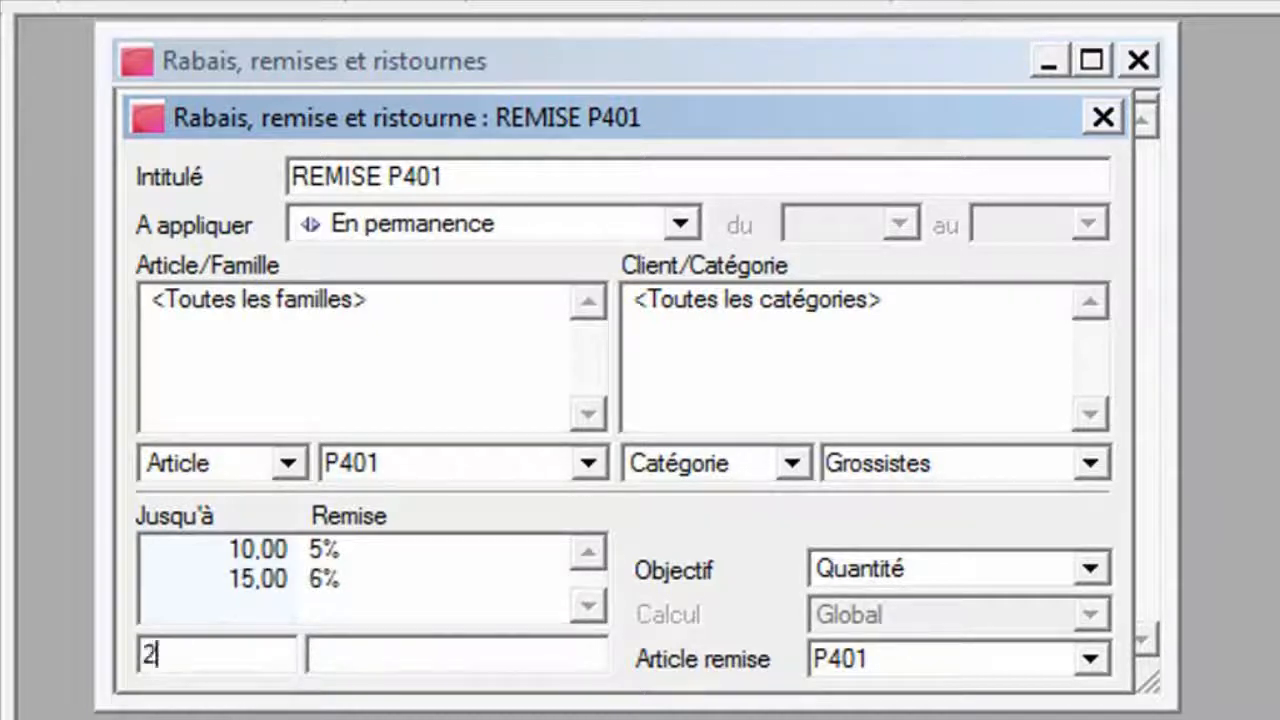
type("20")
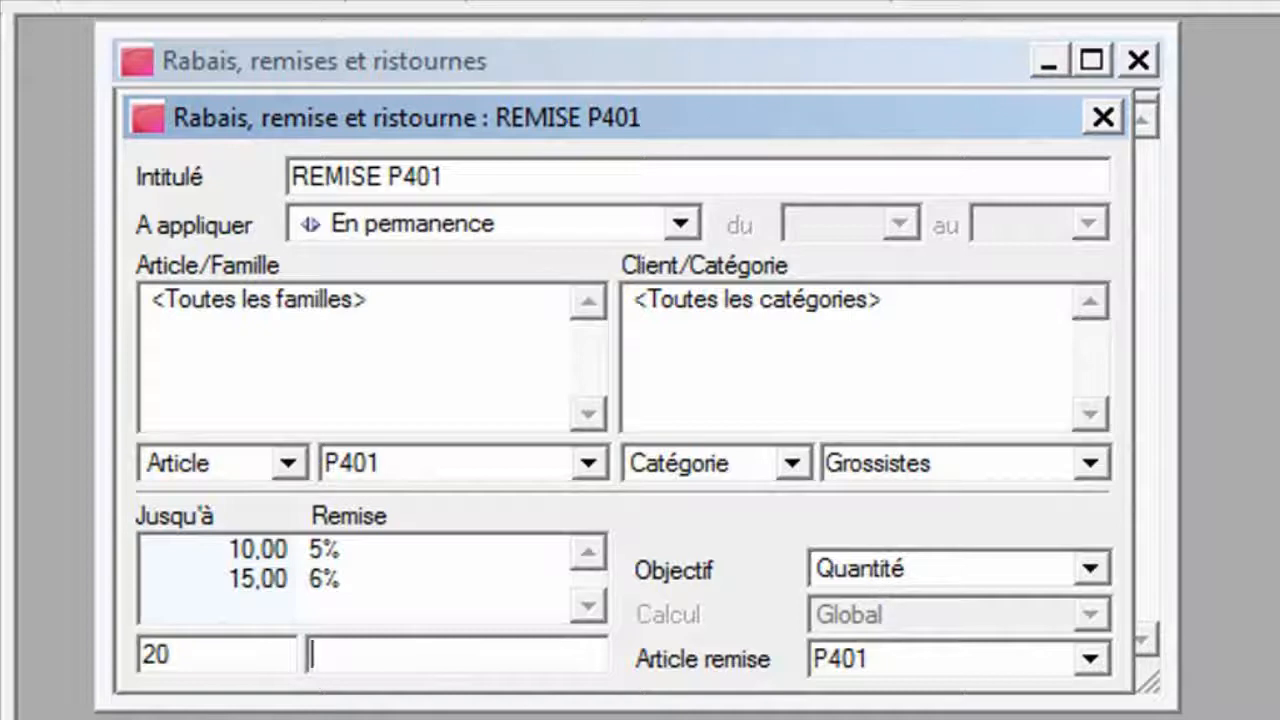
type(",00 7")
key("Return")
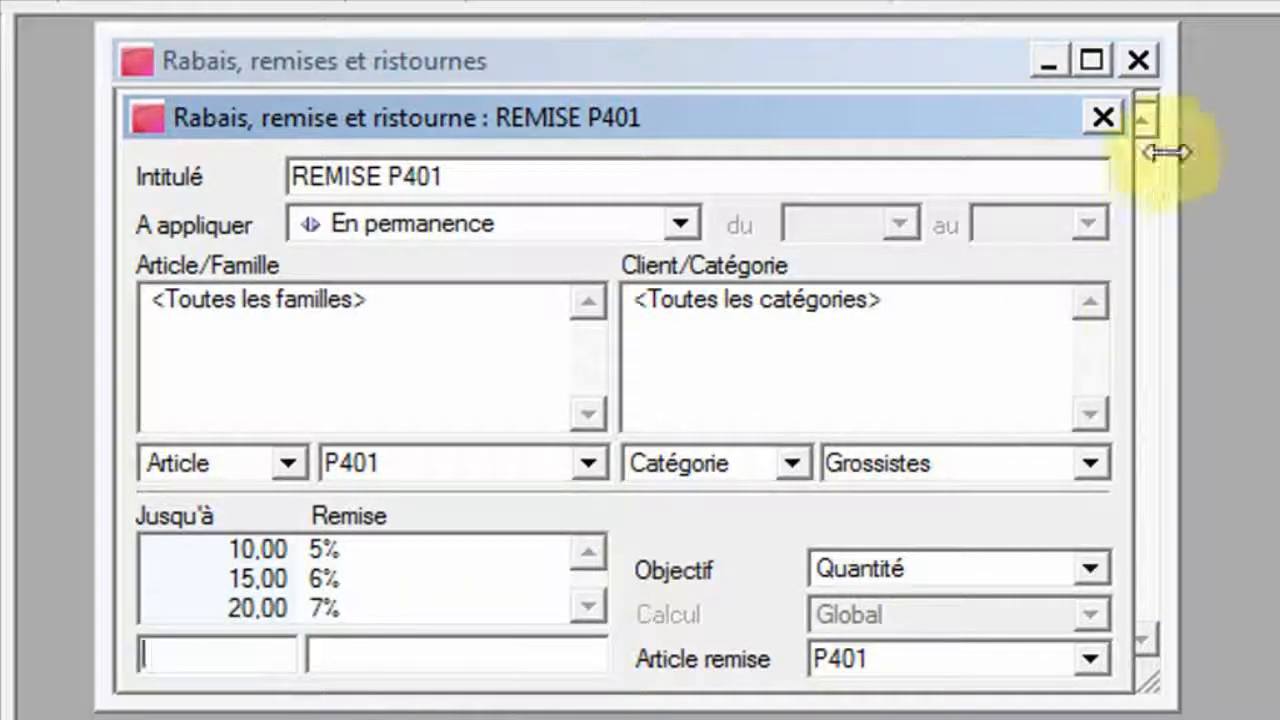
left_click(1104, 118)
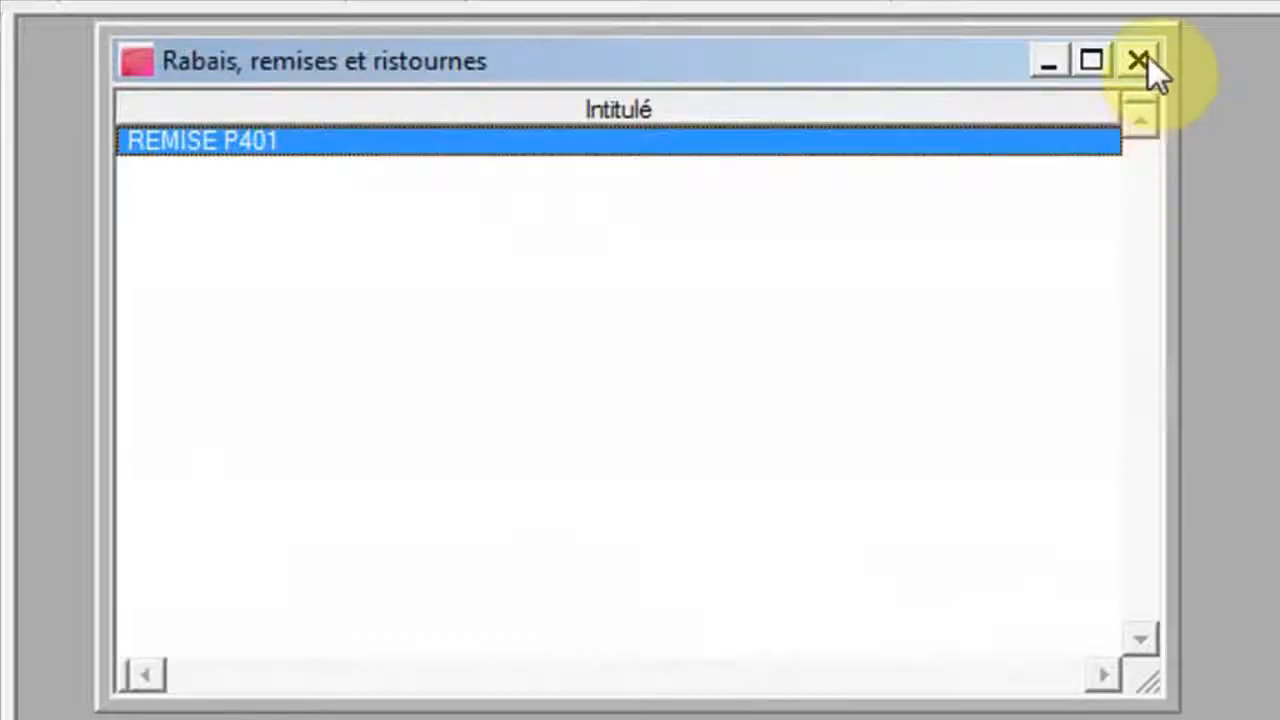
left_click(1140, 60)
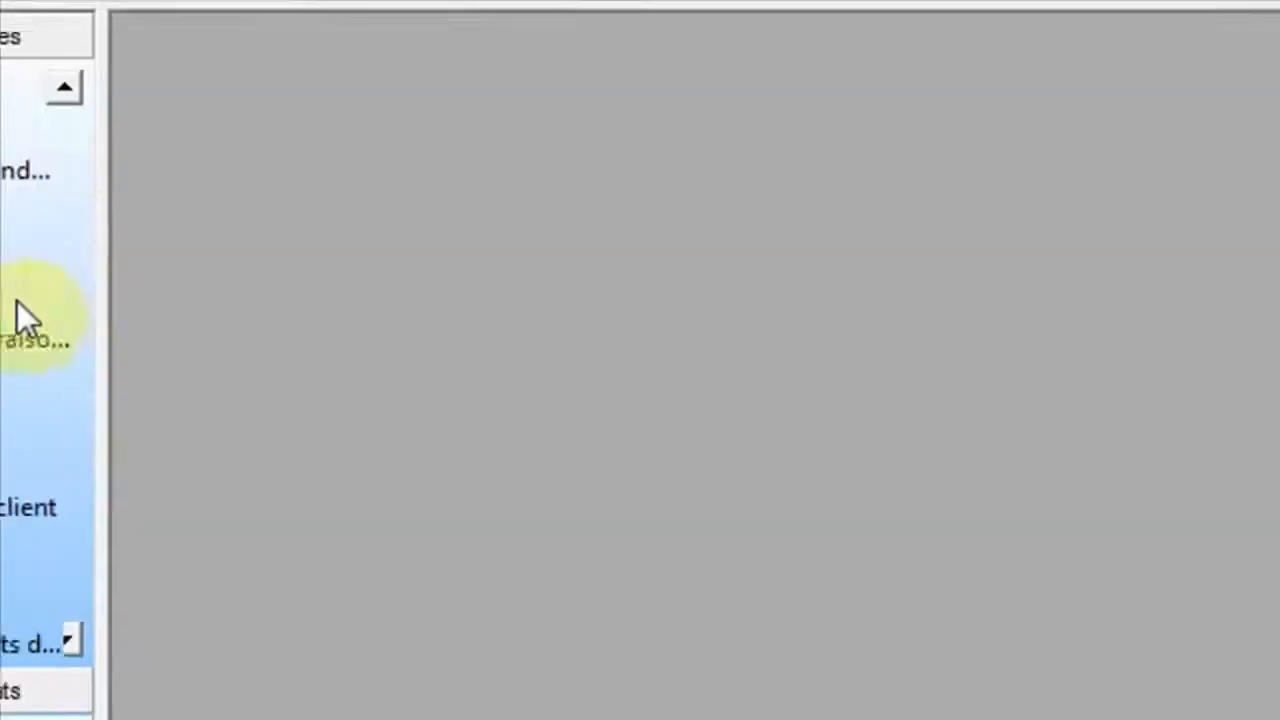
Start a new client invoice and select client 411001 DAK'COM.
left_click(178, 448)
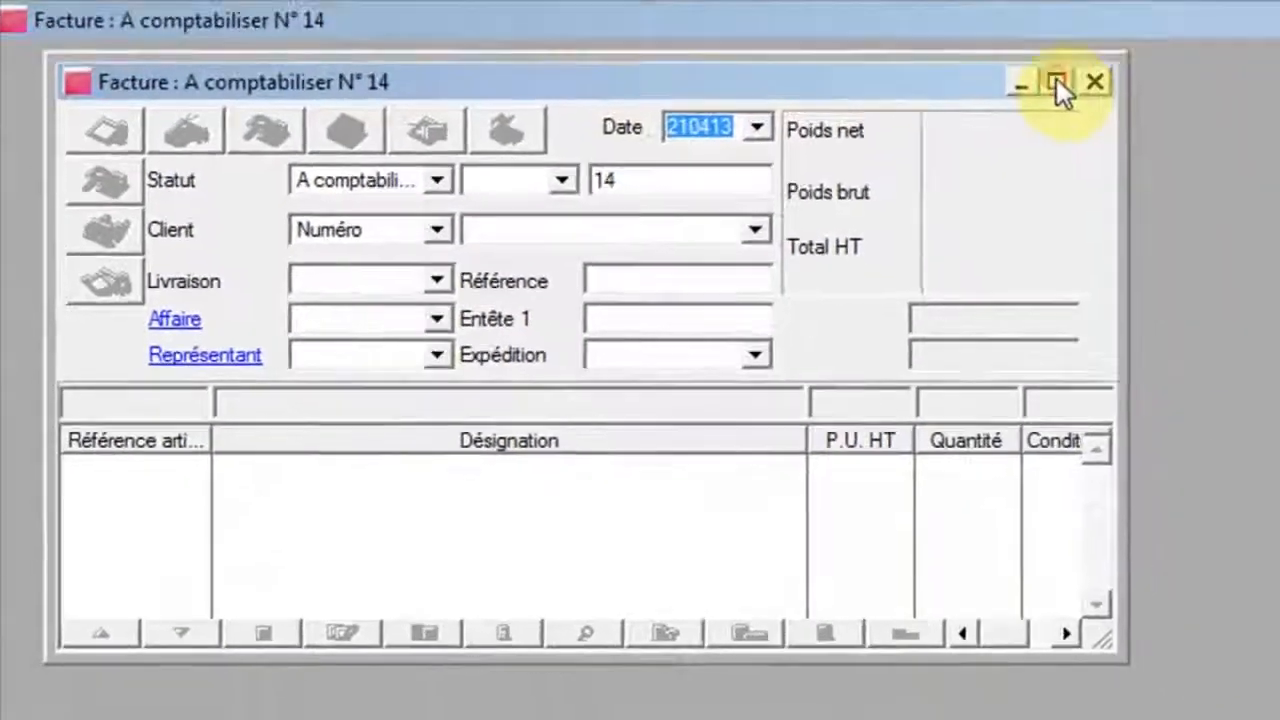
left_click(1223, 62)
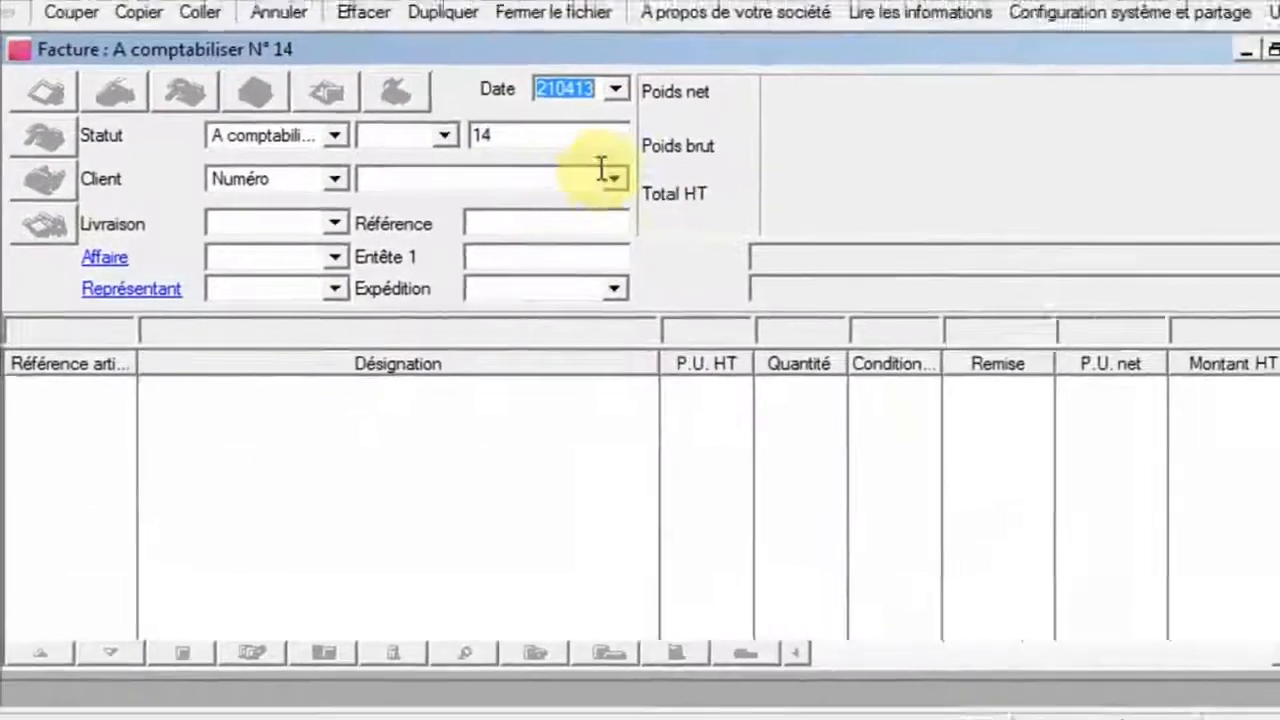
left_click(592, 188)
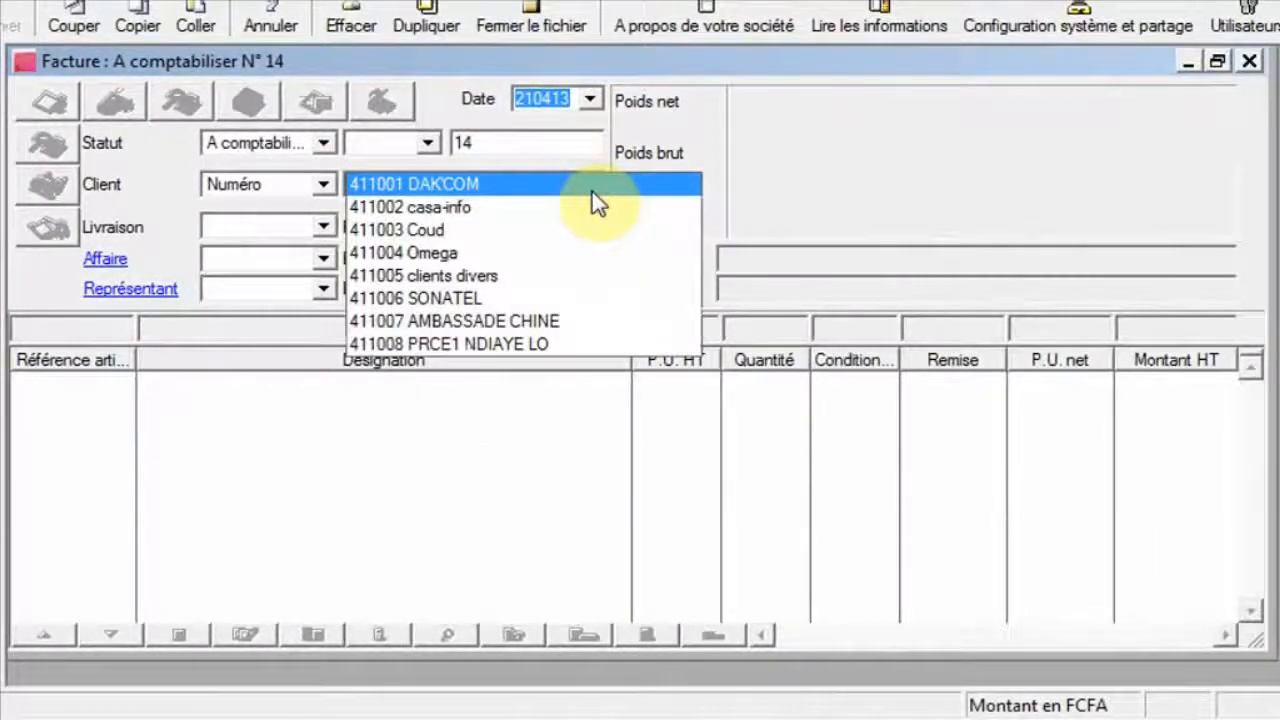
left_click(592, 189)
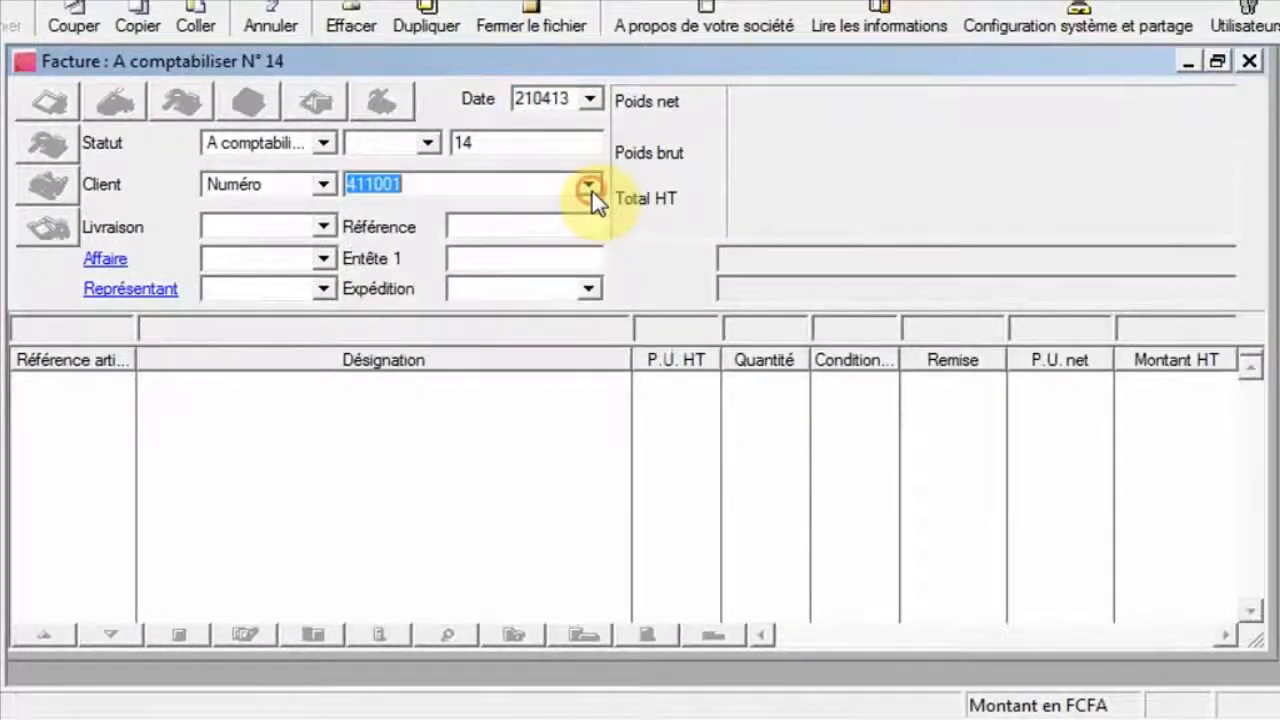
left_click(521, 228)
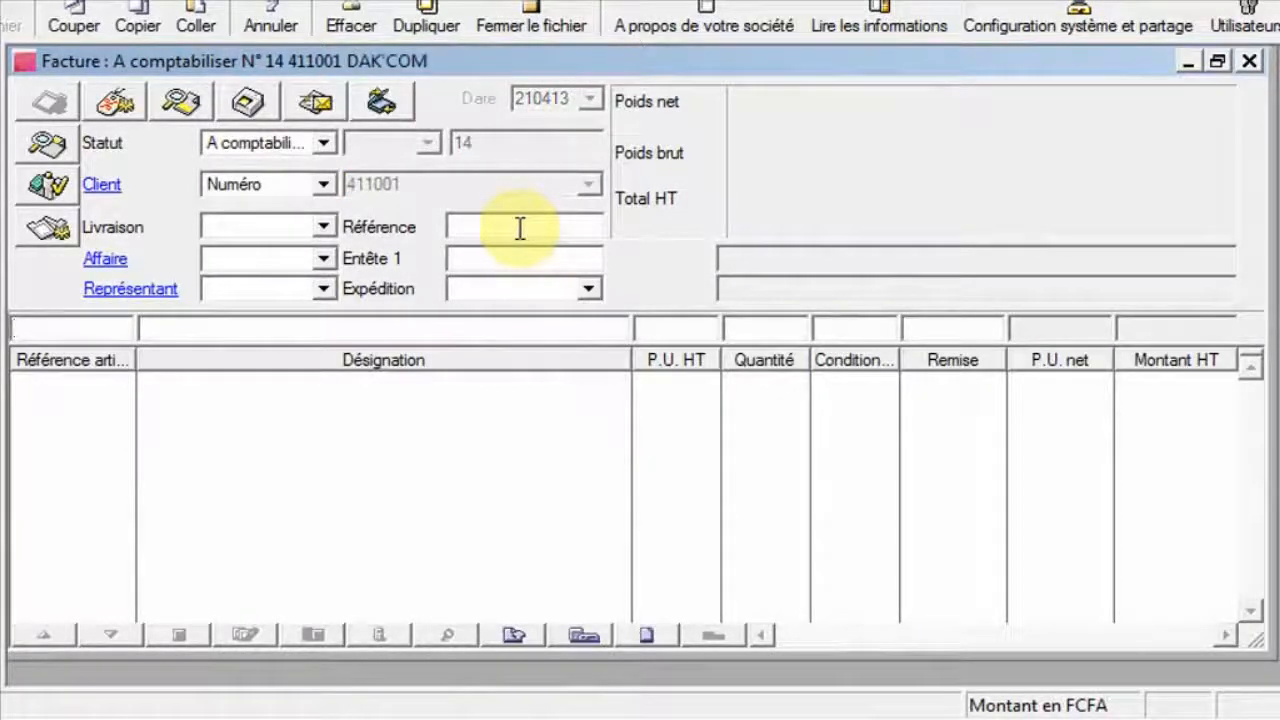
Add article P401 with quantity 12 to the invoice and apply the price scales to it.
type("P")
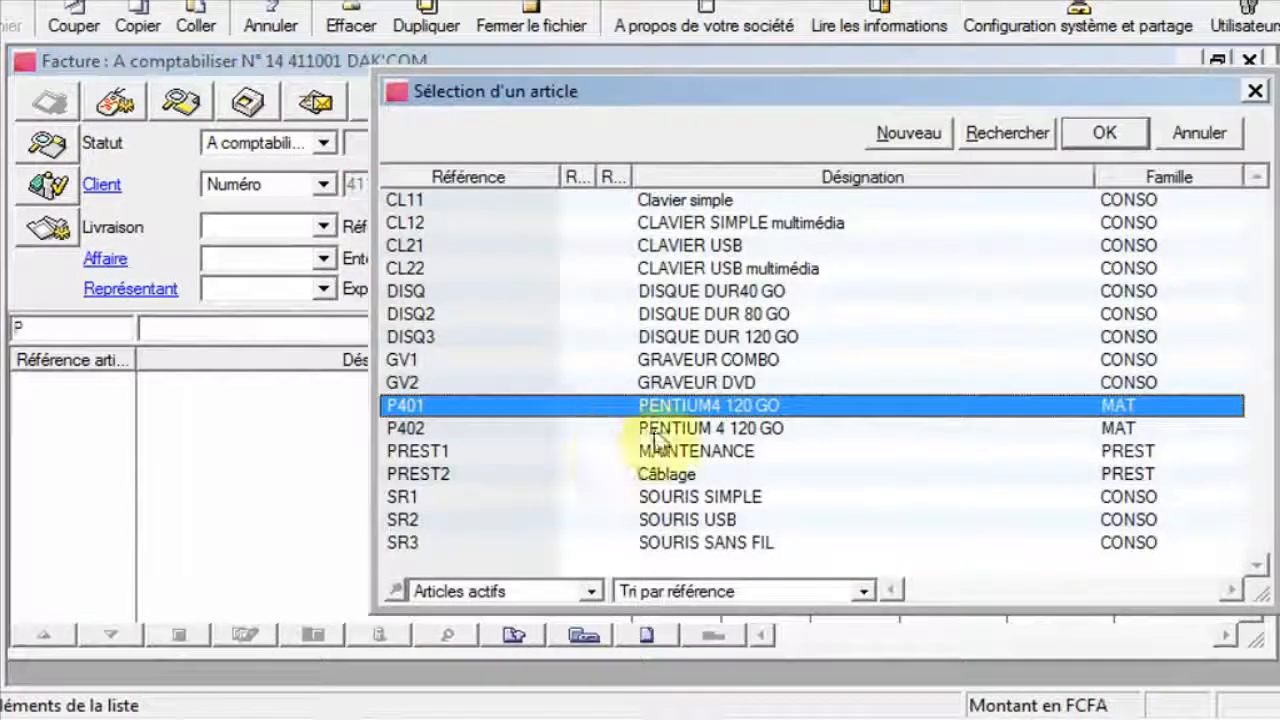
double_click(663, 408)
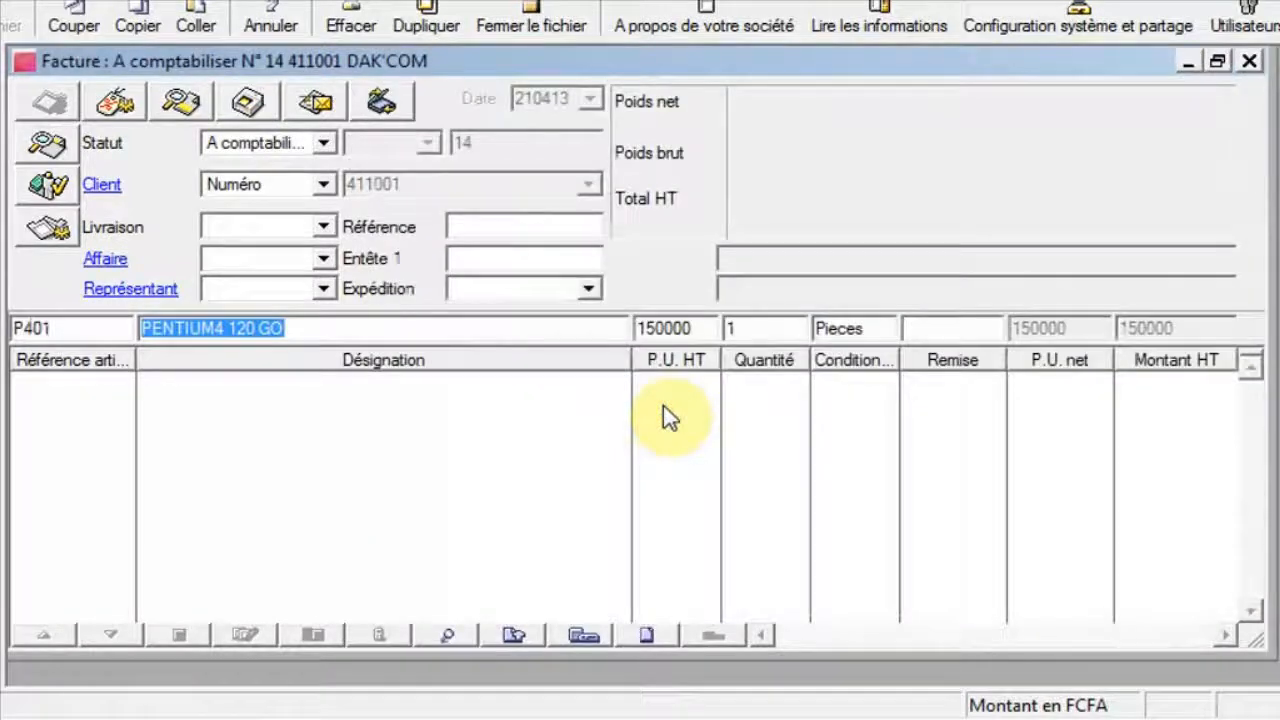
key("Tab")
key("Tab")
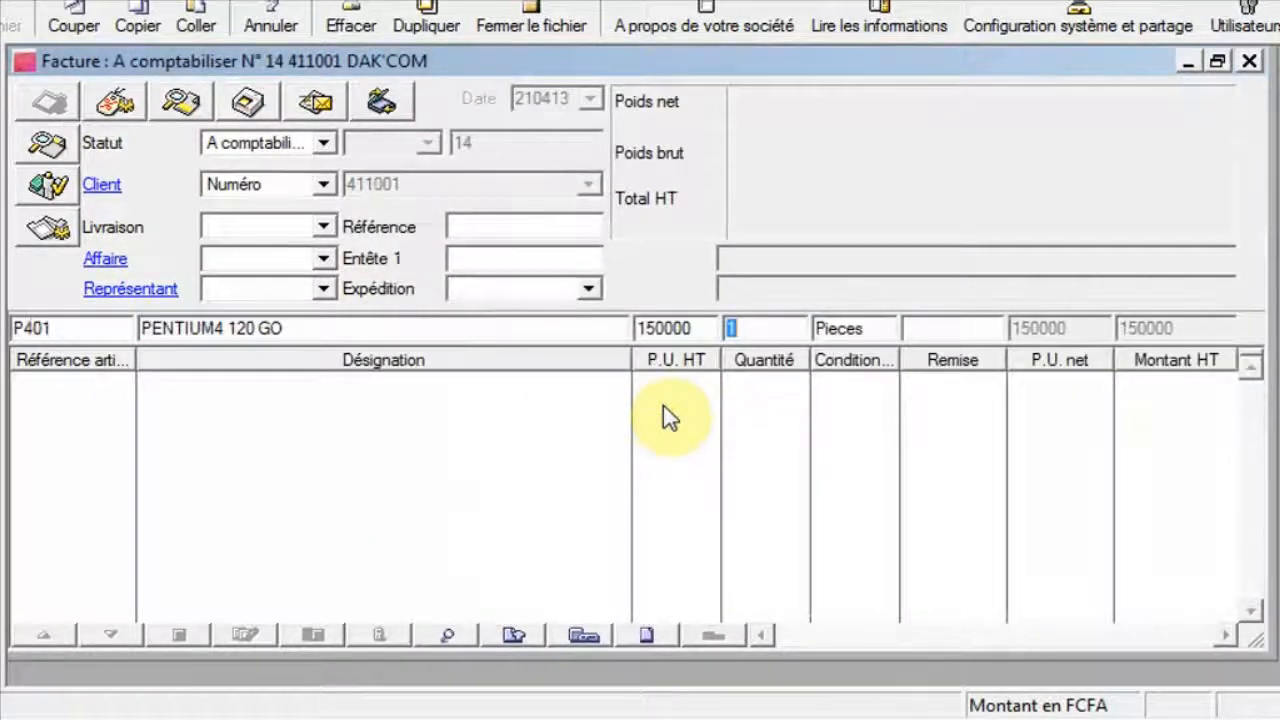
type("12")
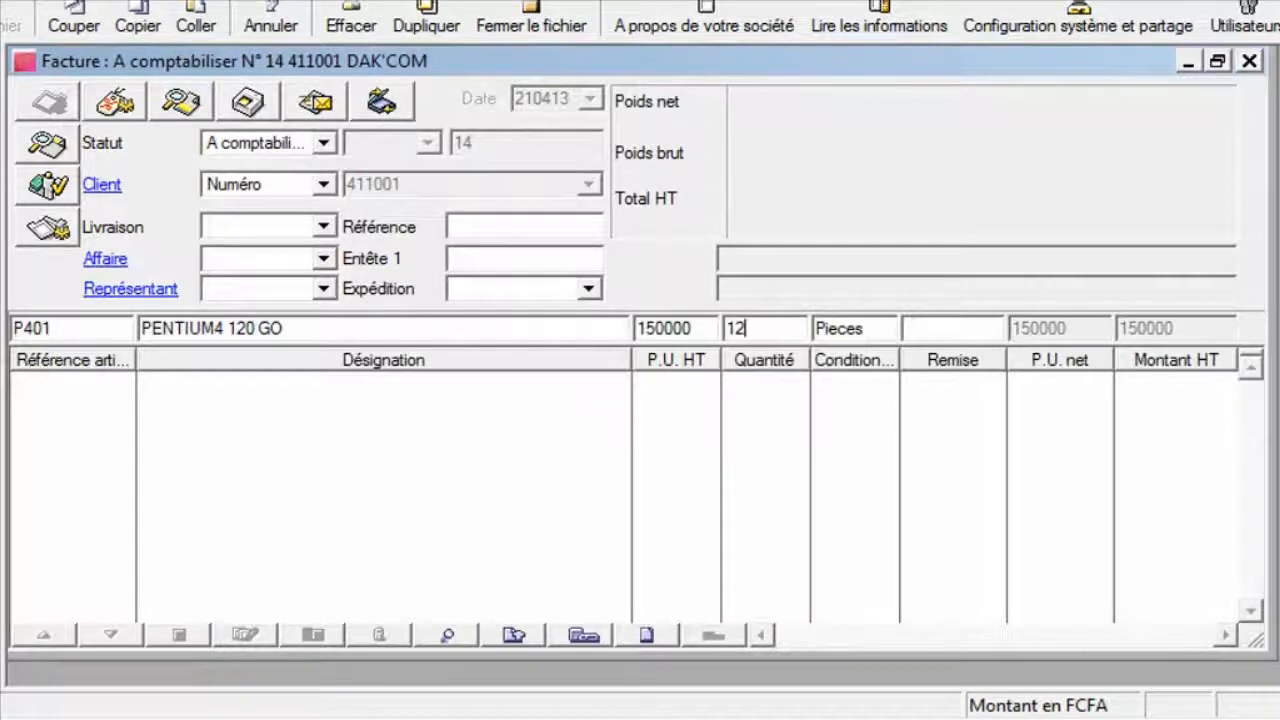
key("Return")
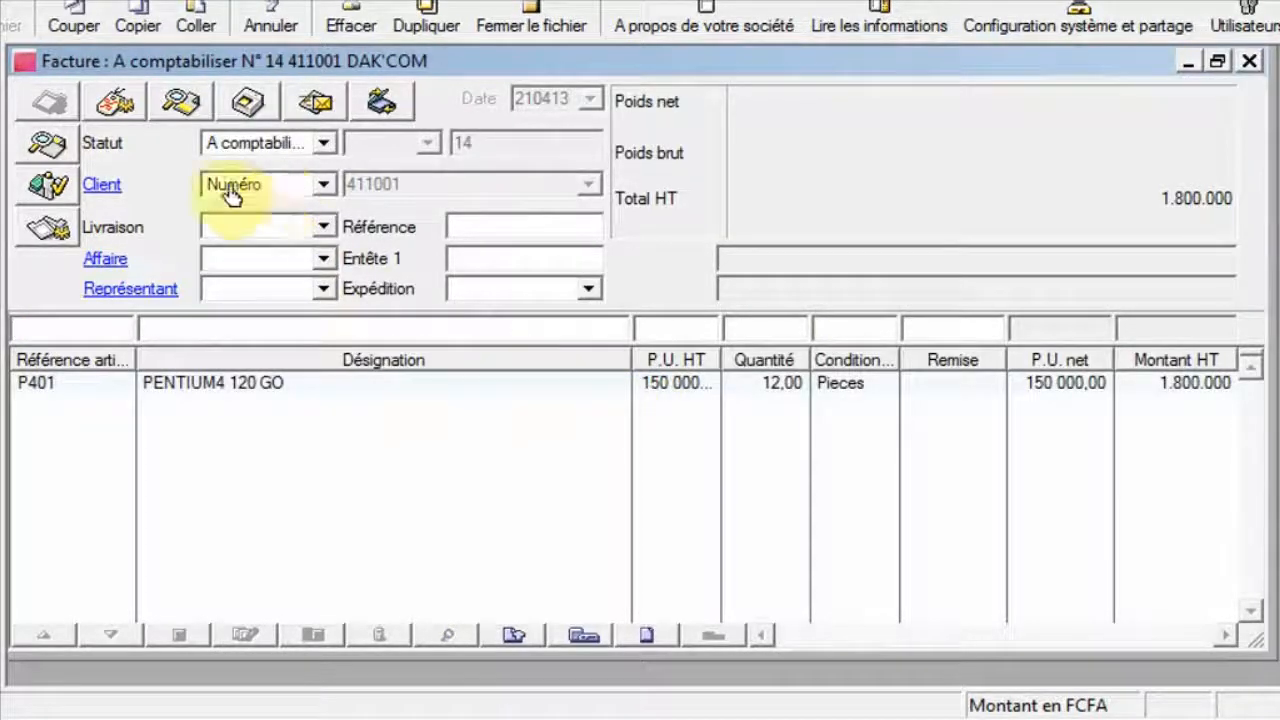
left_click(116, 104)
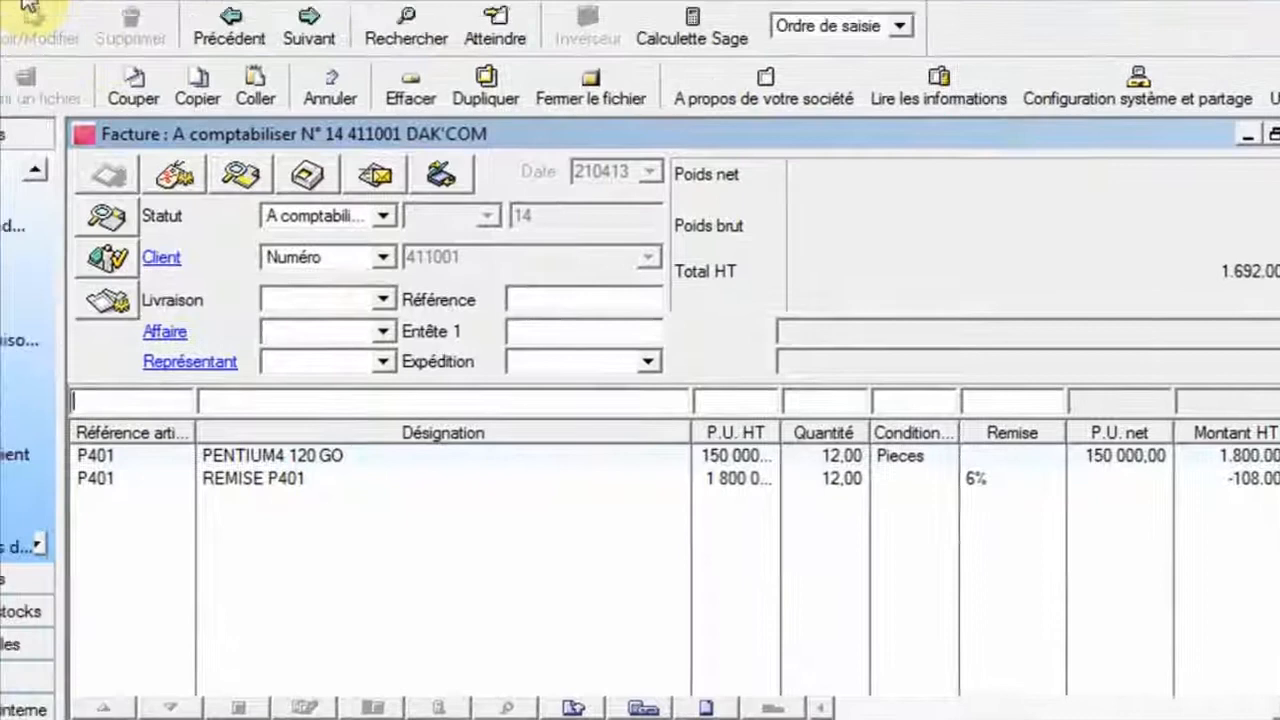
Open the REMISE P401 discount scale to review its quantity tiers, then close it along with the invoice.
left_click(57, 32)
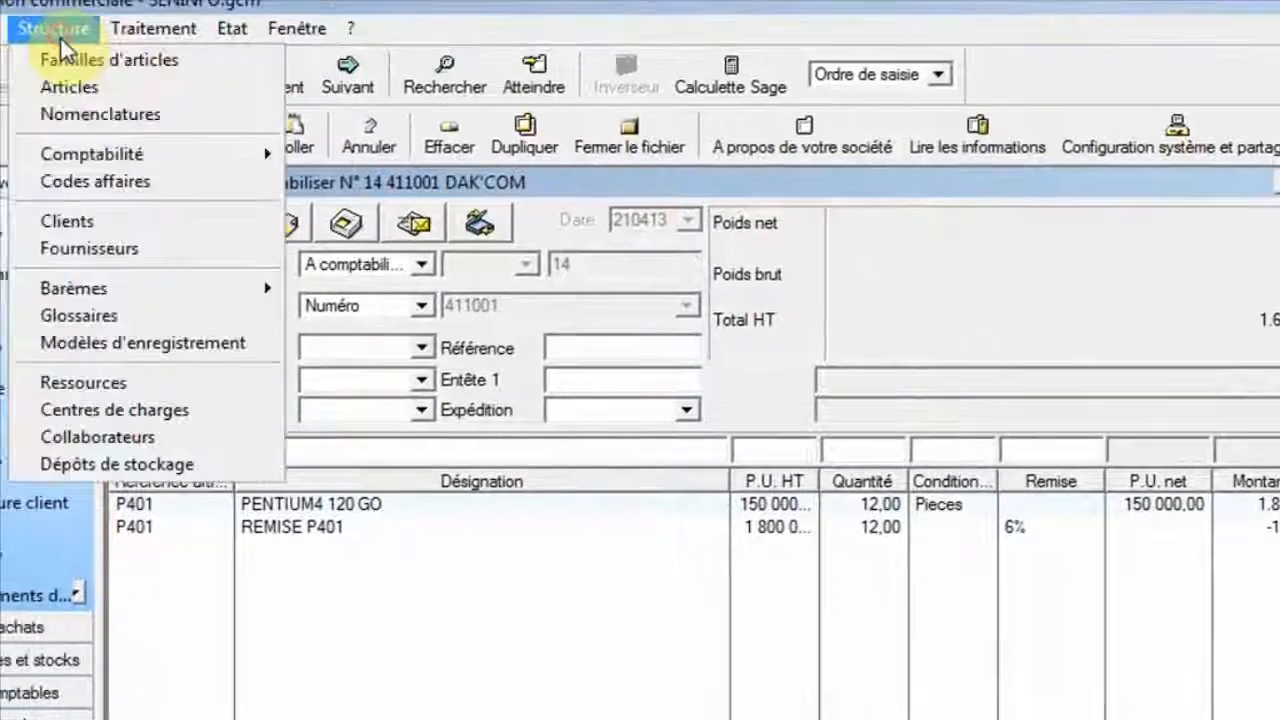
mouse_move(164, 286)
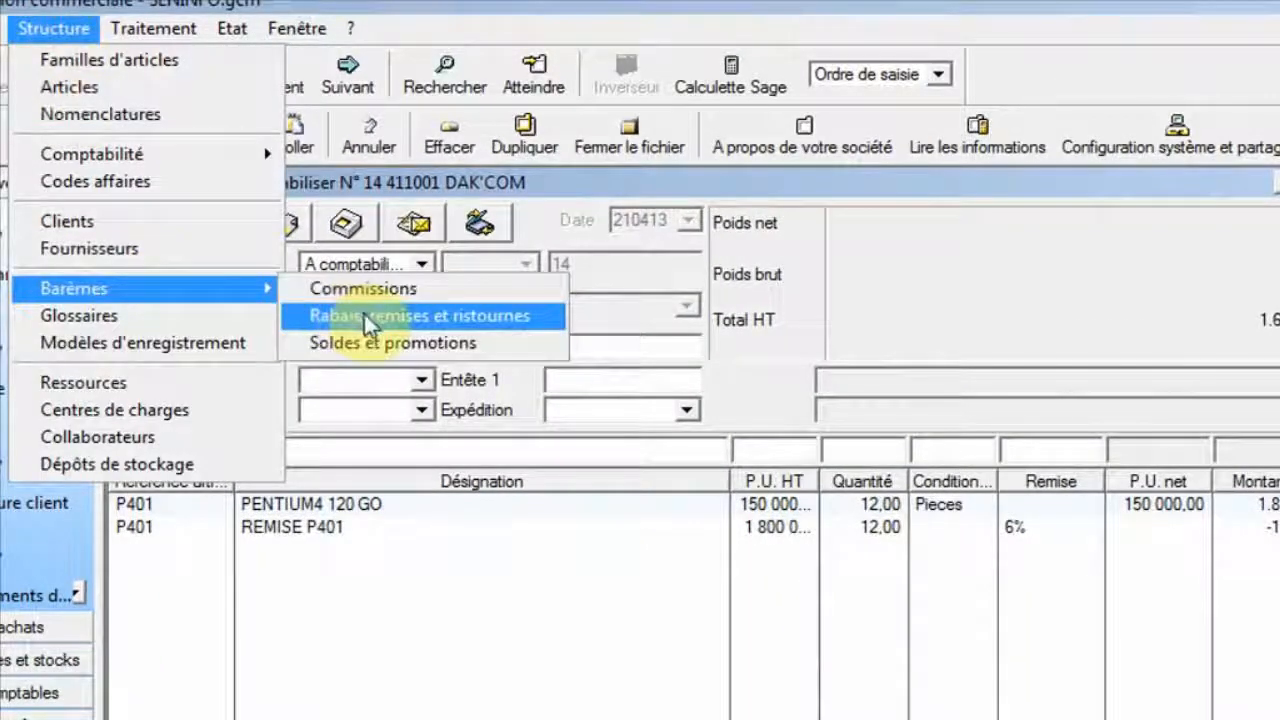
left_click(355, 316)
left_click(299, 289)
double_click(299, 288)
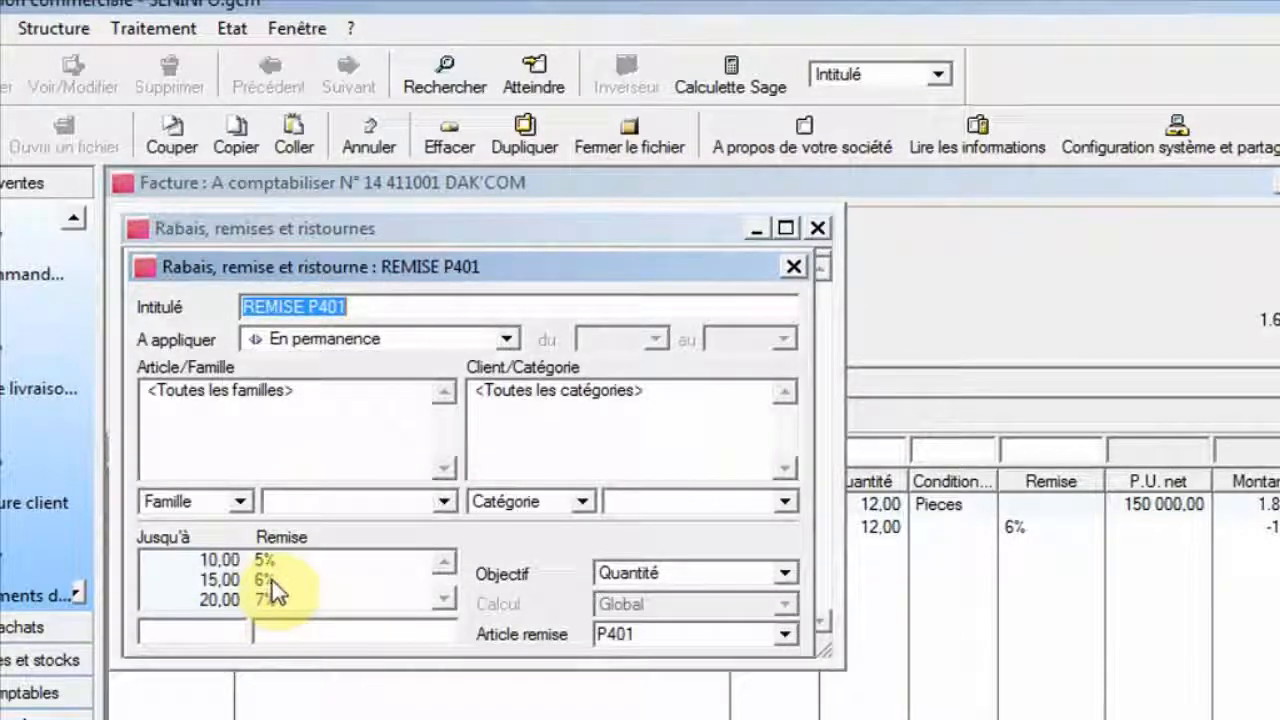
left_click(794, 266)
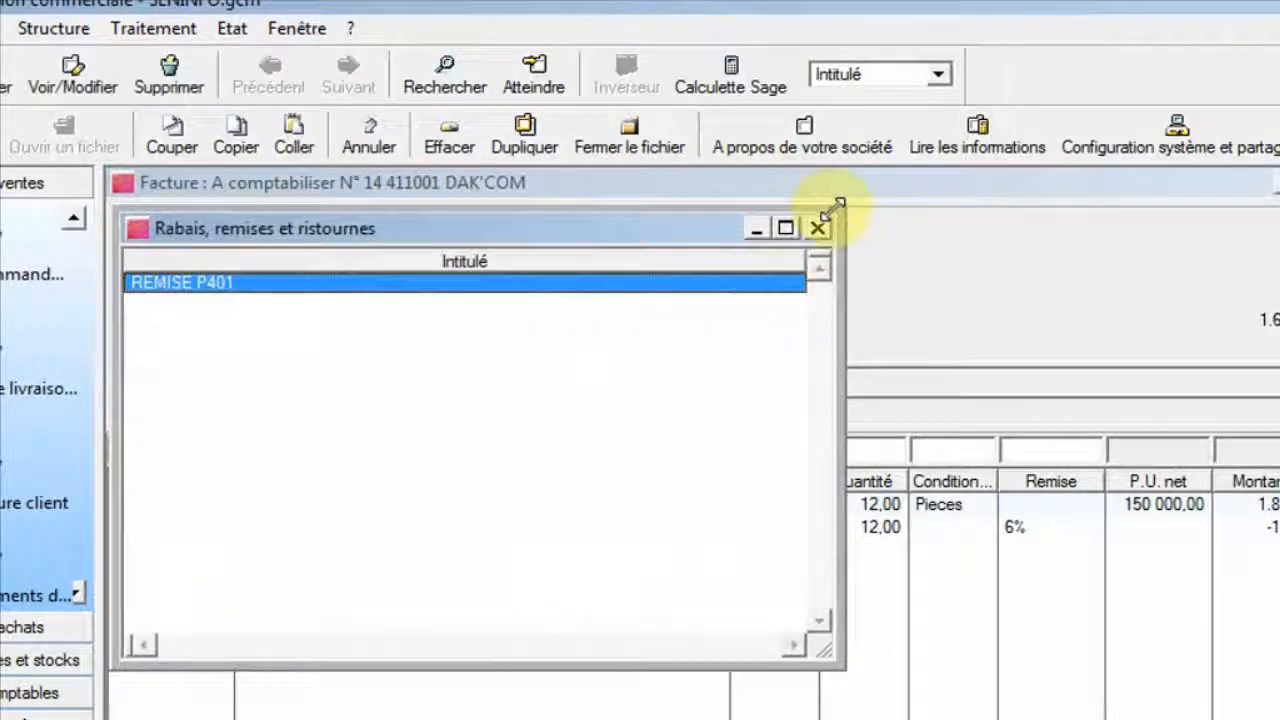
left_click(817, 228)
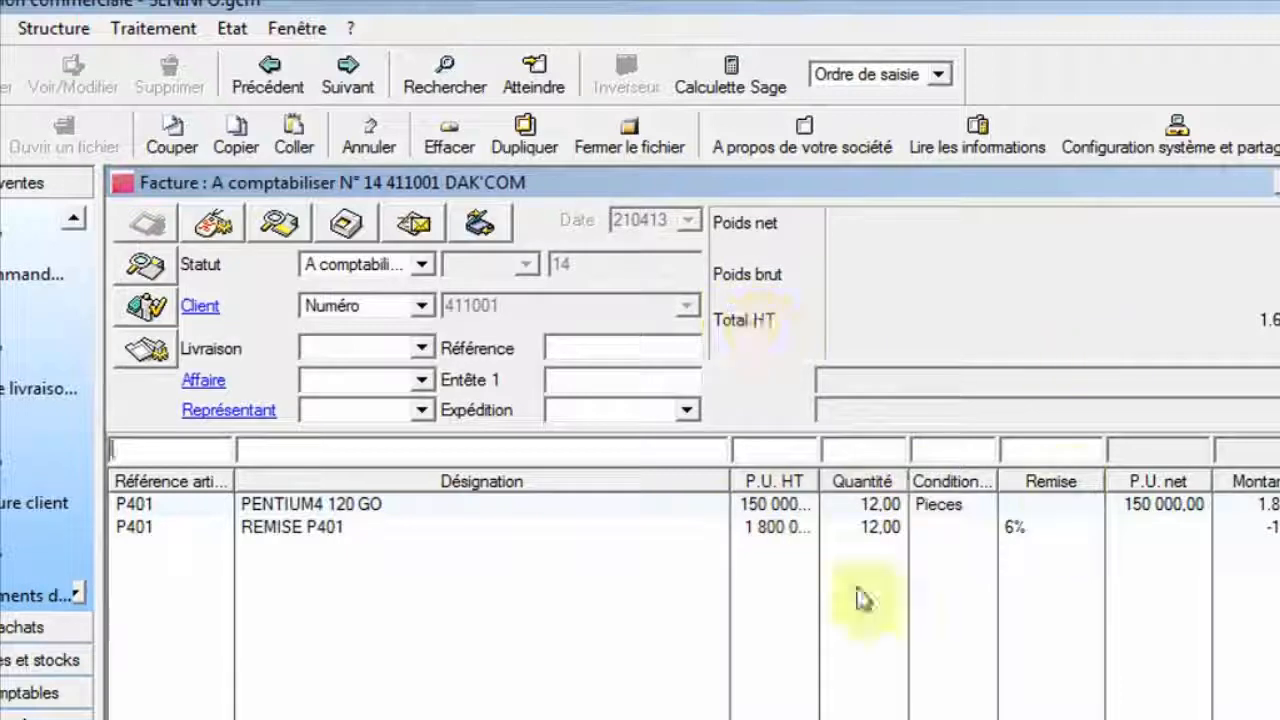
left_click(1279, 183)
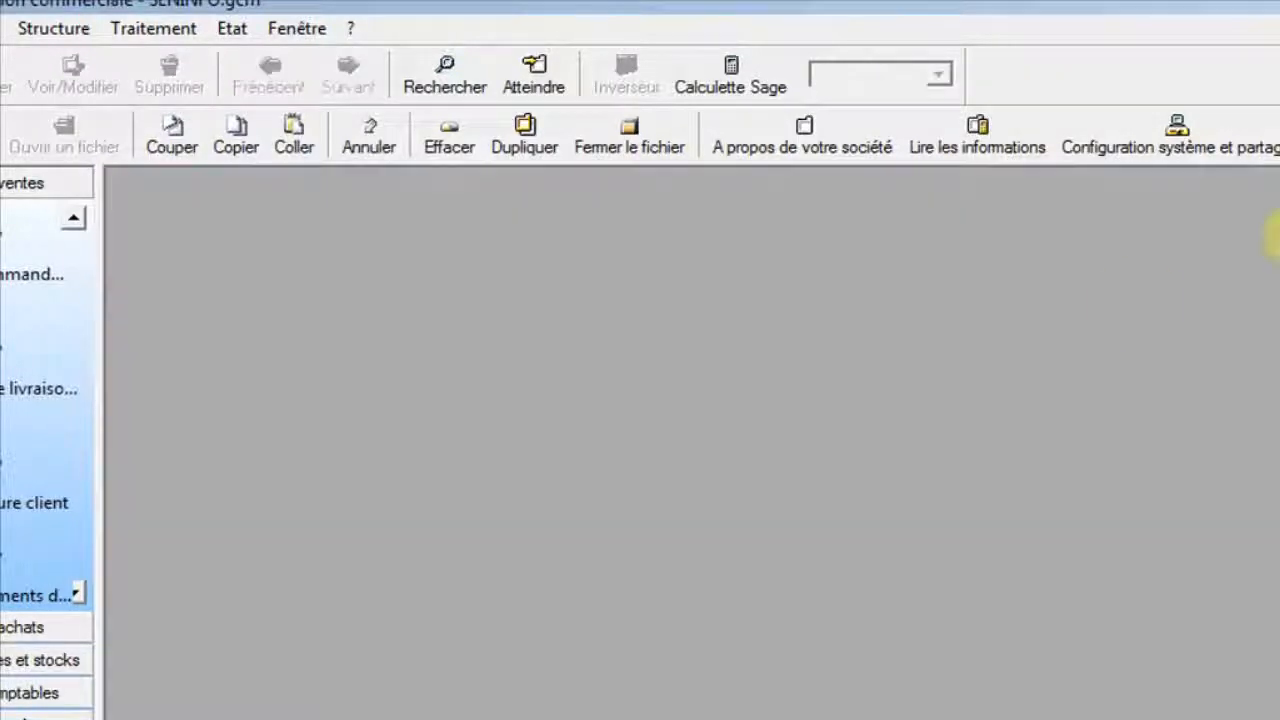